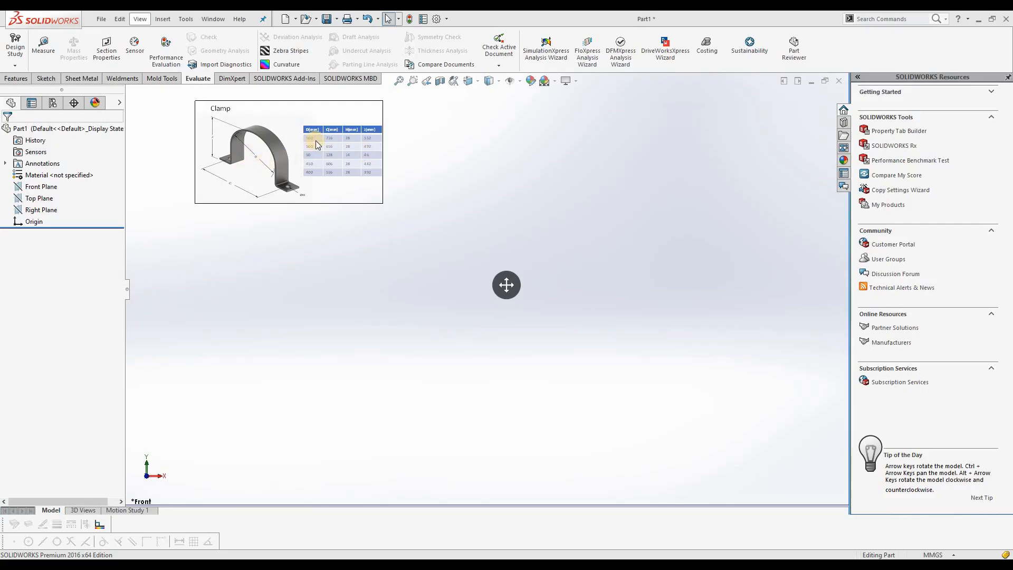
Step: Start a sketch on the Front Plane and draw a 560 mm diameter circle centred on the origin
left_click(33, 186)
left_click(45, 184)
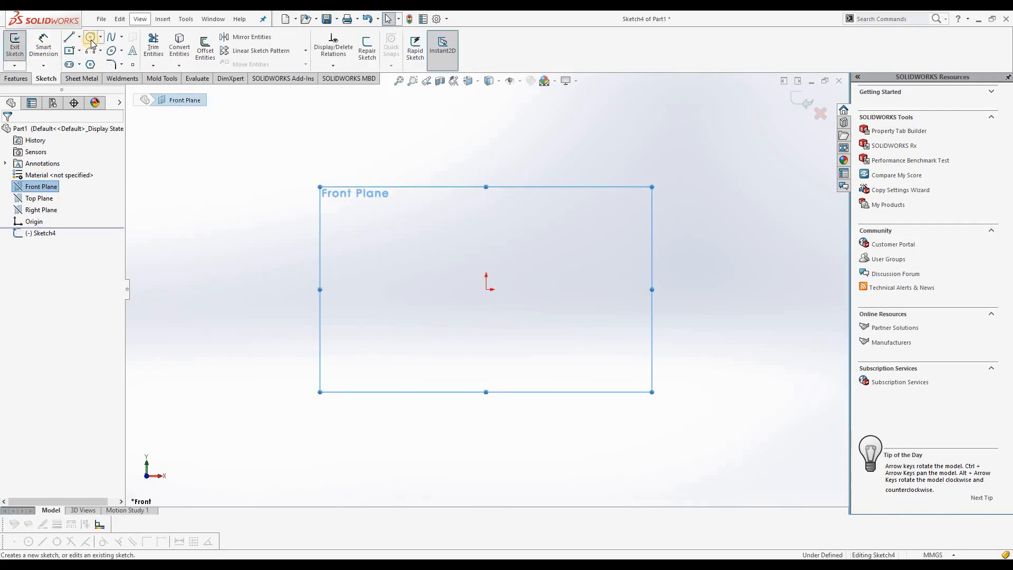
left_click(91, 39)
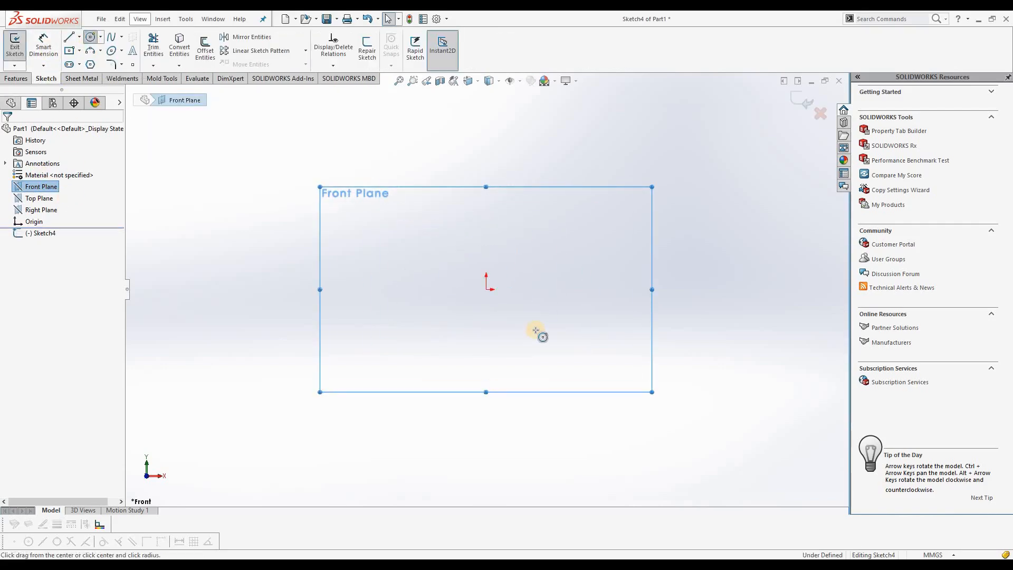
left_click(486, 289)
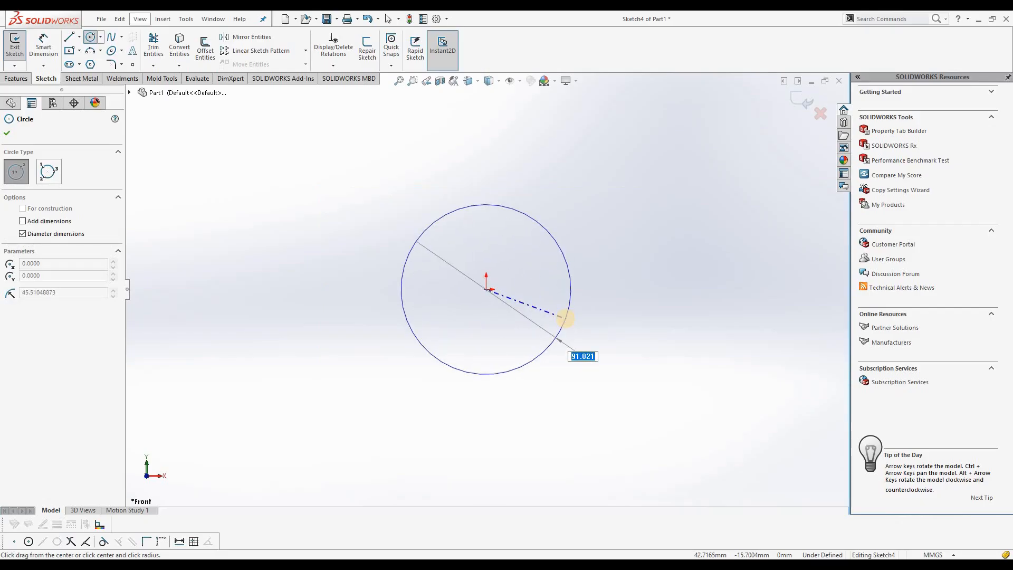
type("560")
key("Return")
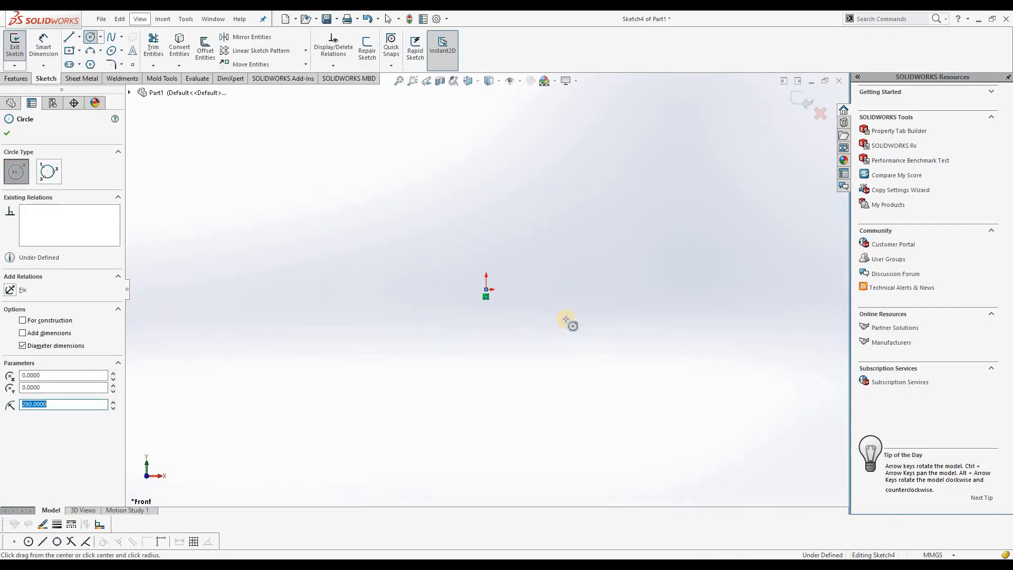
key("f")
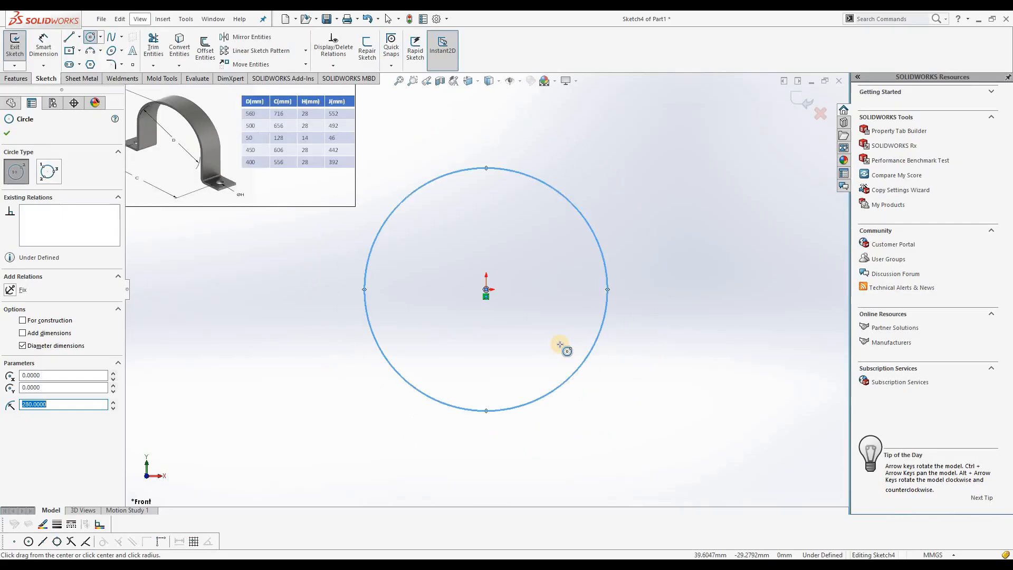
left_click(7, 133)
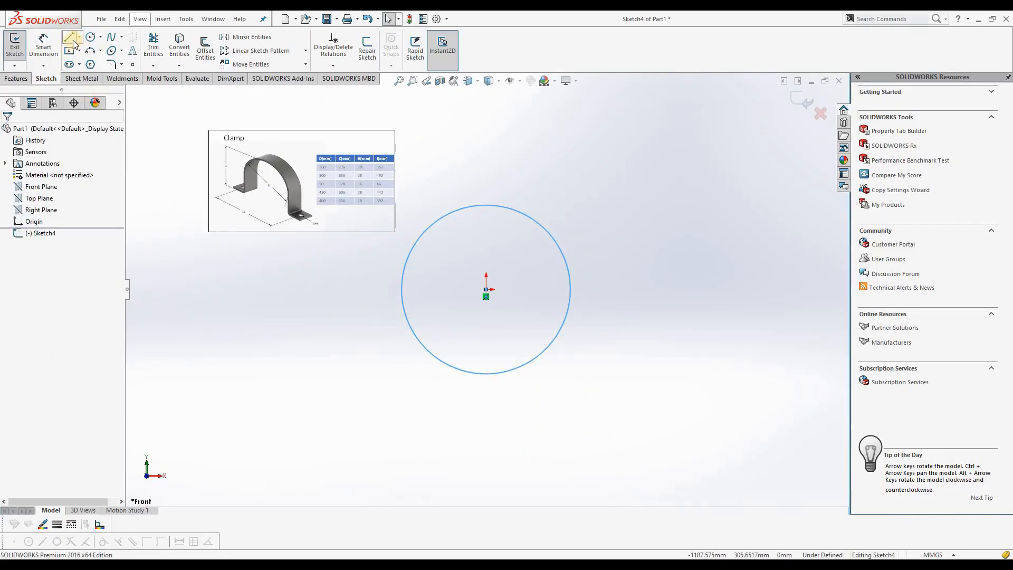
Step: Draw a horizontal centerline across the circle's full diameter and trim away the lower half of the circle
left_click(79, 36)
left_click(90, 76)
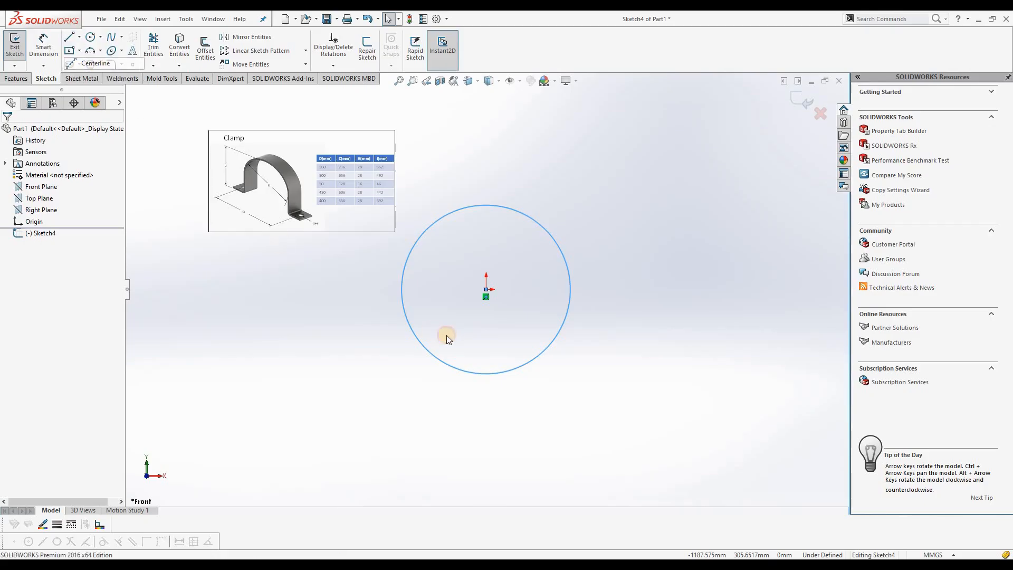
left_click(402, 289)
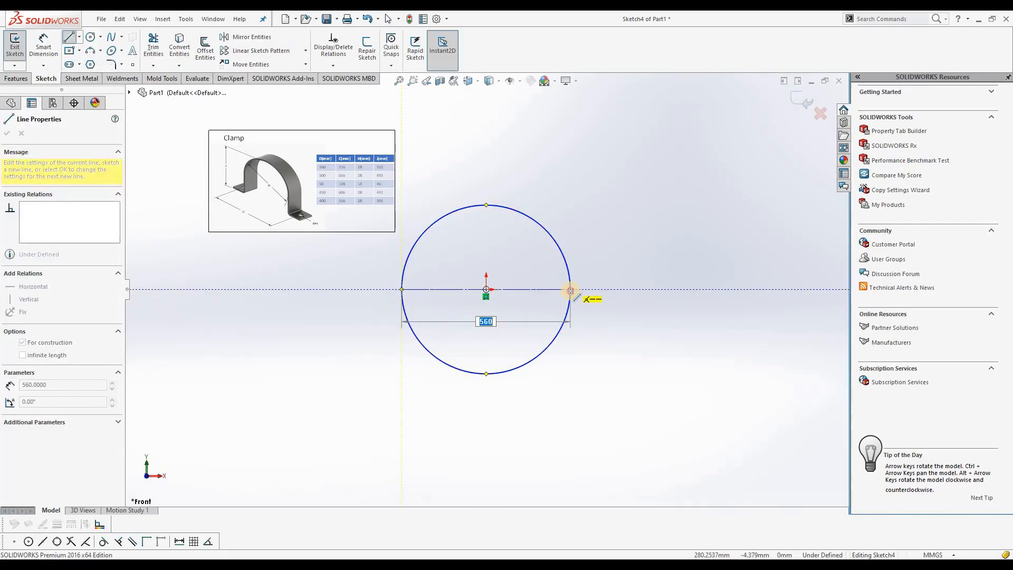
left_click(570, 291)
right_click(595, 317)
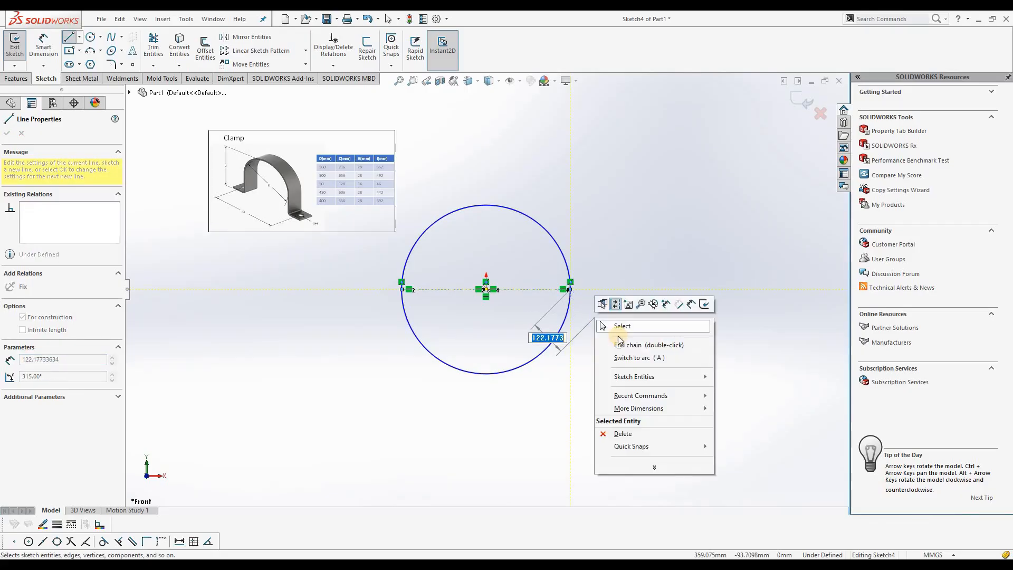
left_click(633, 344)
key("Escape")
left_click(330, 312)
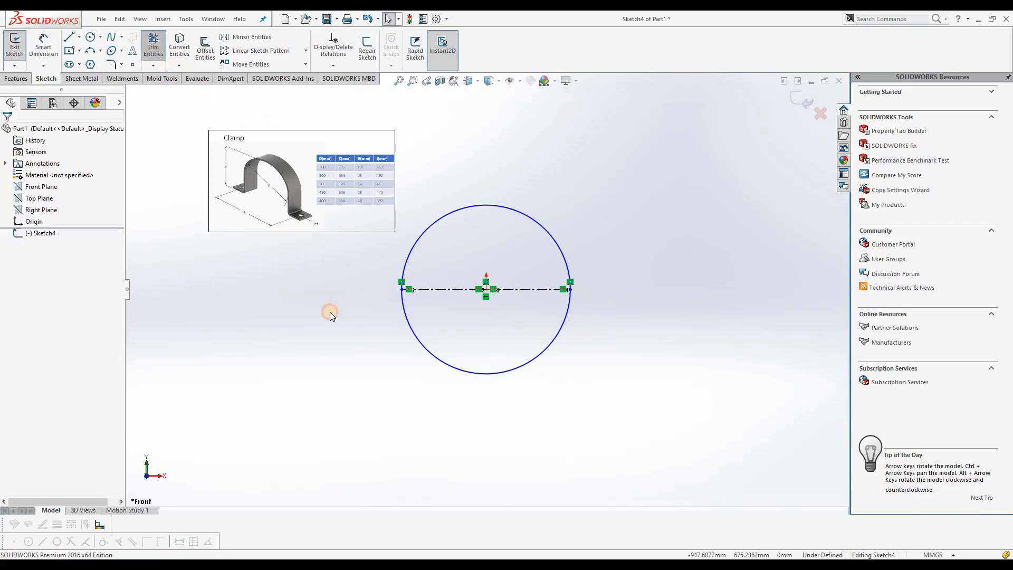
left_click_drag(393, 367, 575, 306)
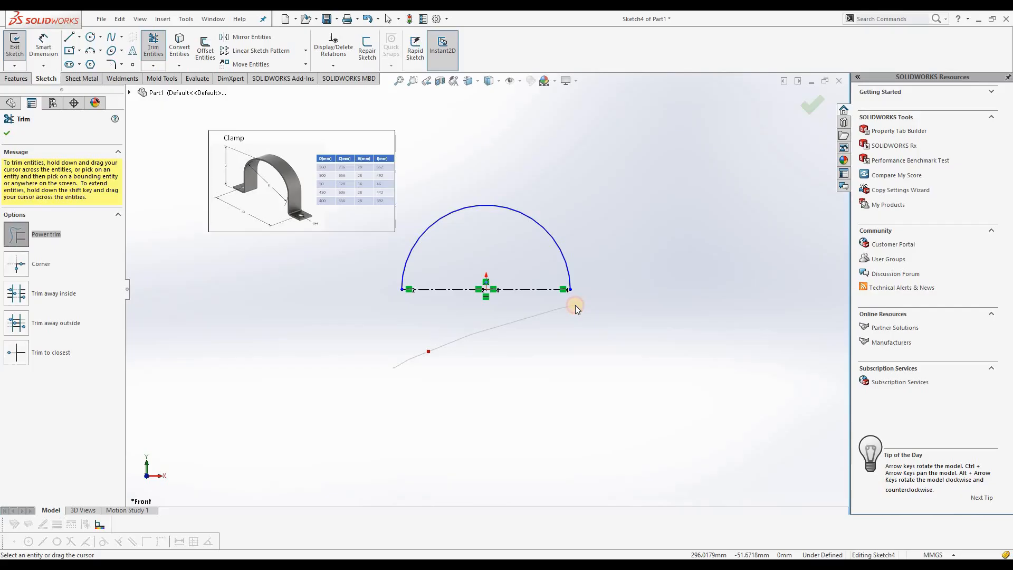
Step: Draw a 552 mm vertical line from the top of the arc straight down through the origin
left_click(69, 38)
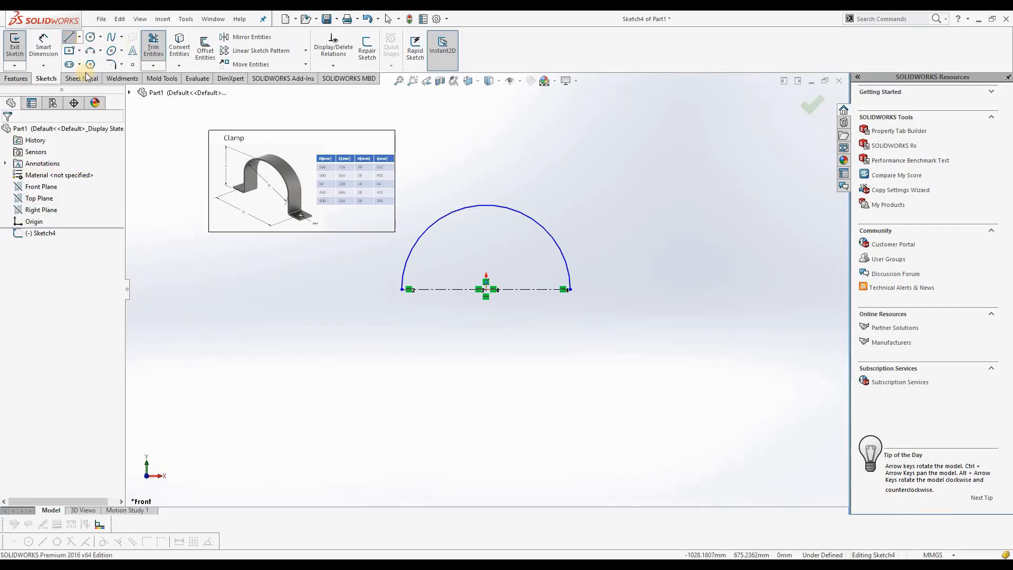
left_click(486, 205)
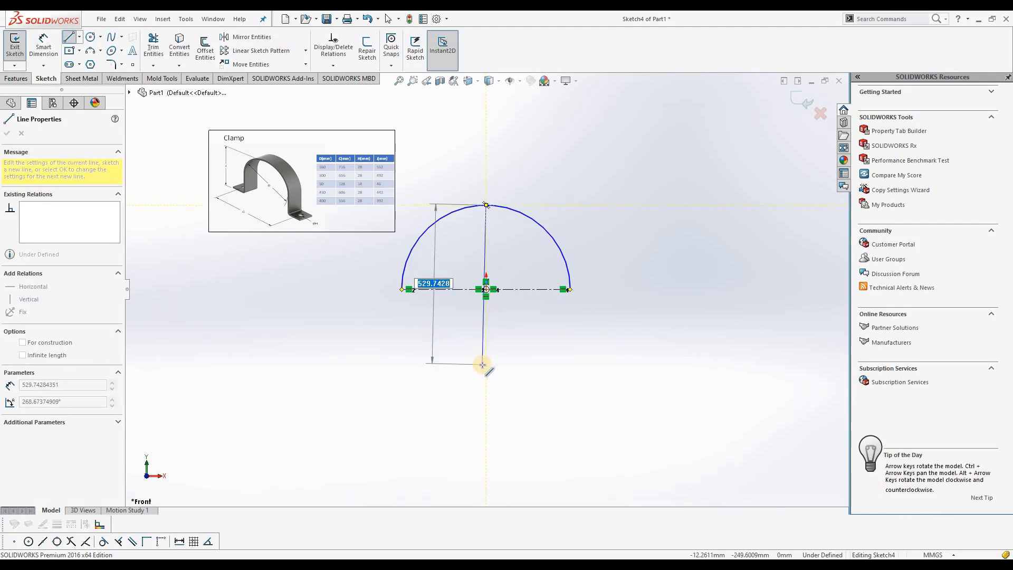
type("552")
key("Return")
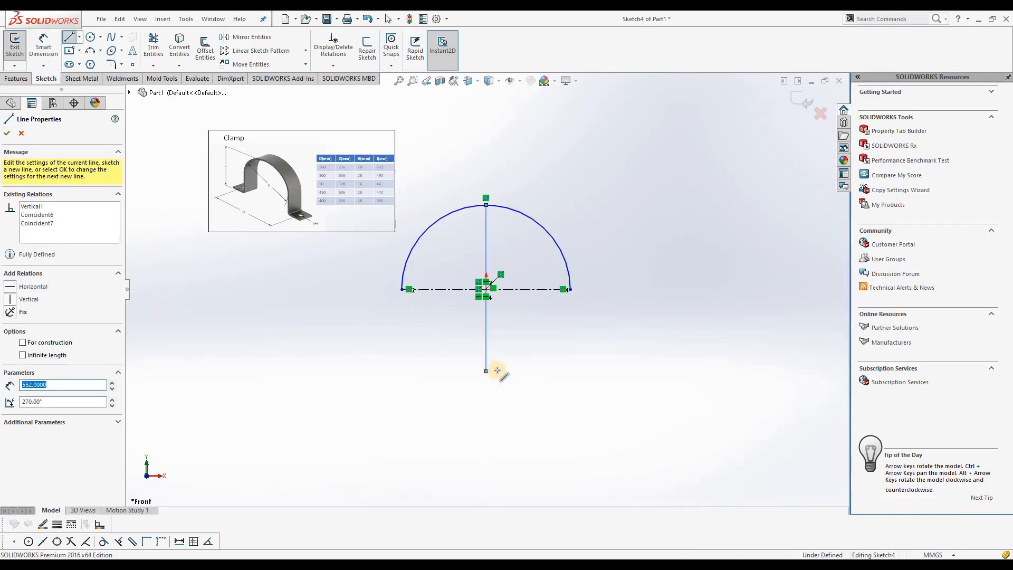
right_click(322, 334)
left_click(351, 345)
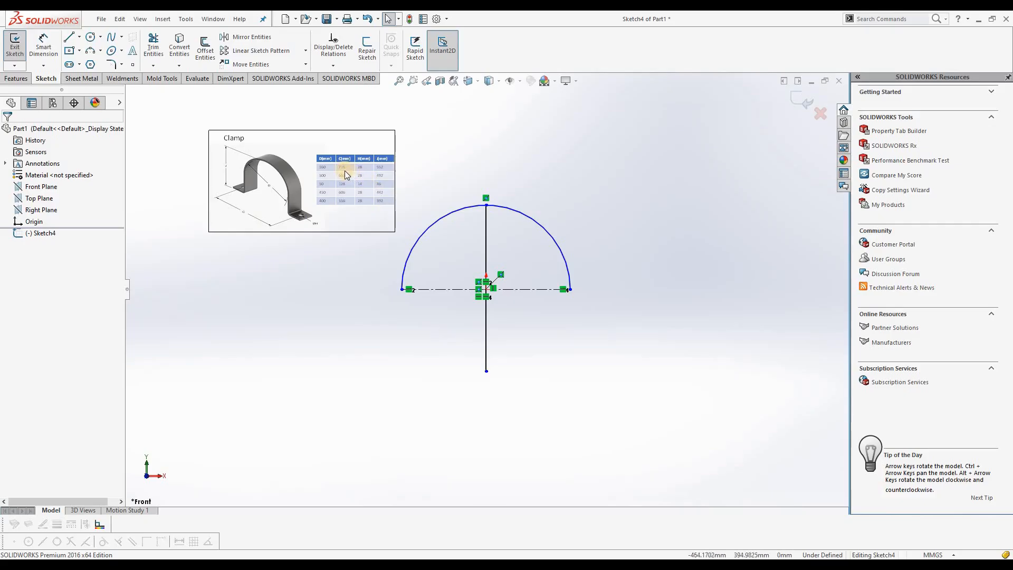
Step: Draw a horizontal midpoint line centred on the vertical line's lower end, with a total length of 716 mm
left_click(79, 36)
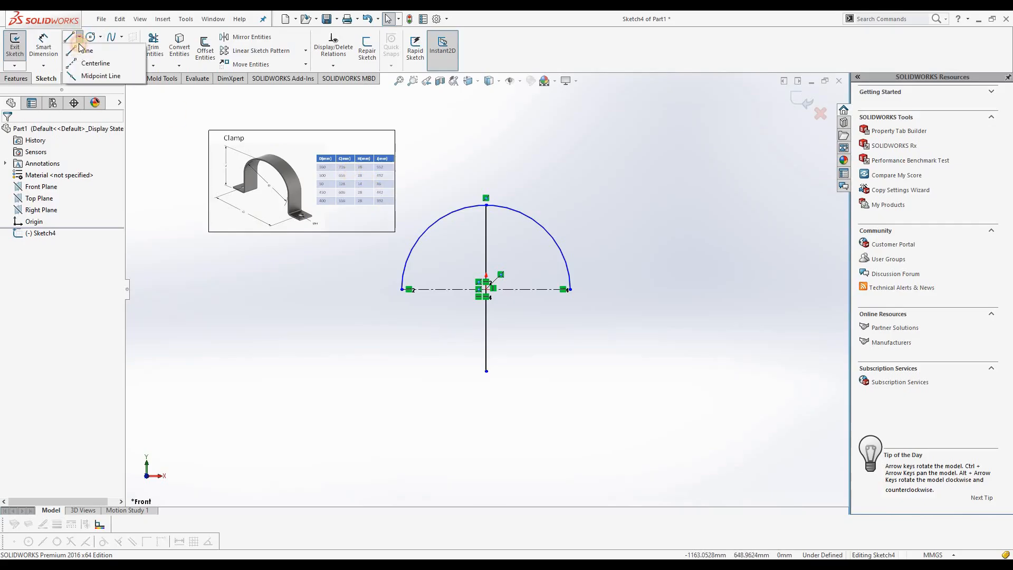
left_click(100, 76)
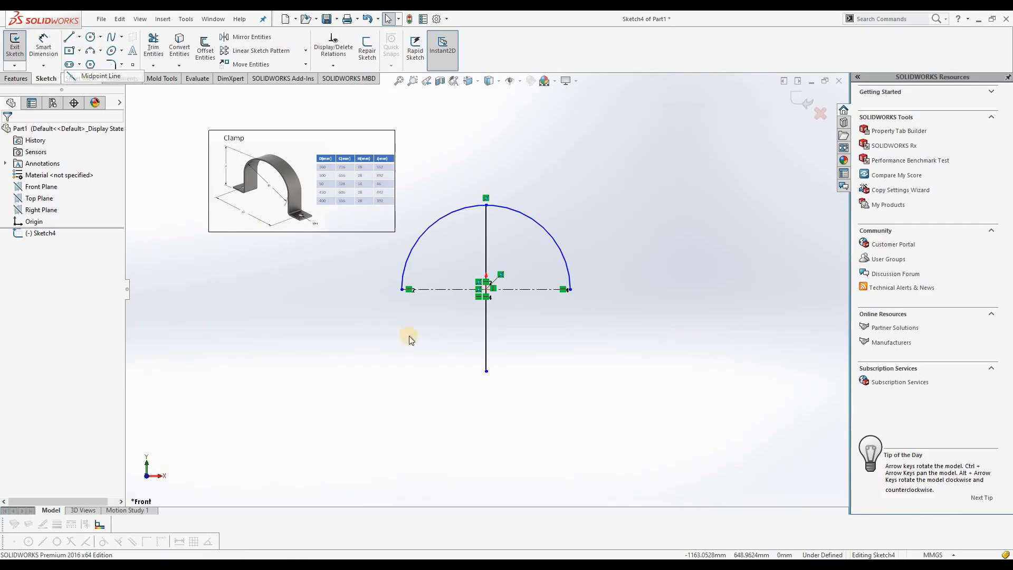
left_click(486, 372)
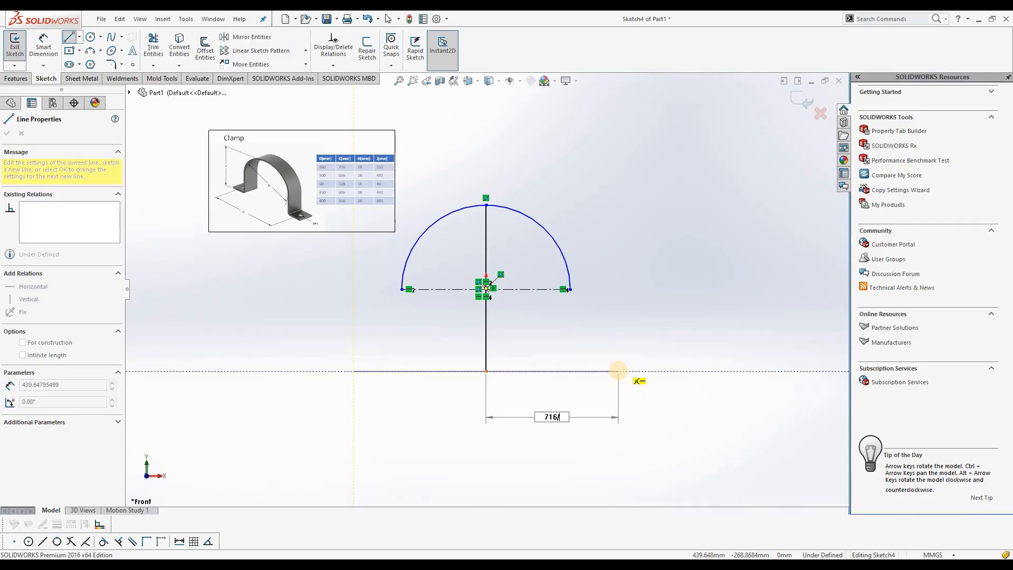
key("Return")
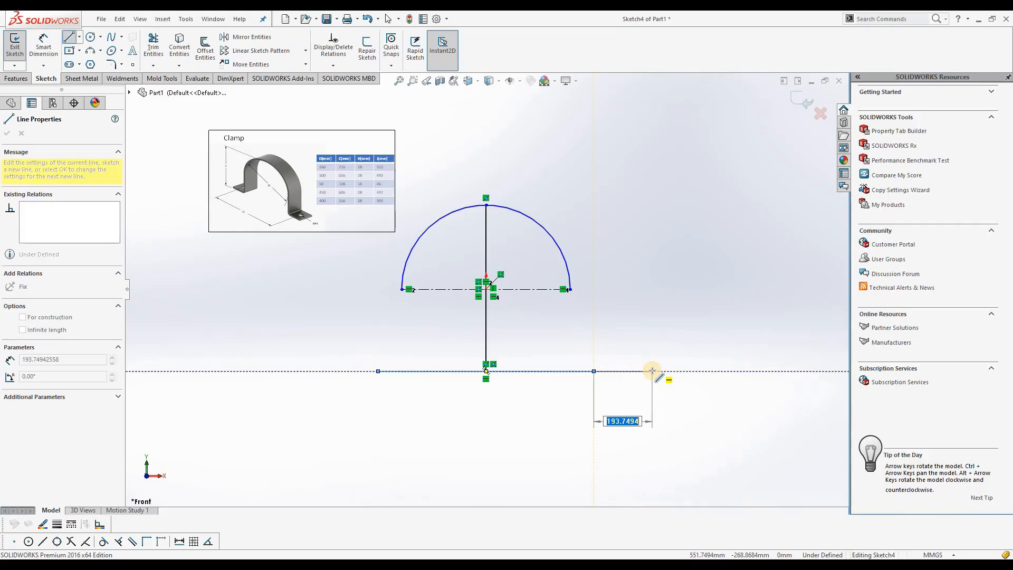
Step: Extend the base from its right end with a 34 mm horizontal line and end the line chain
type("34")
key("Return")
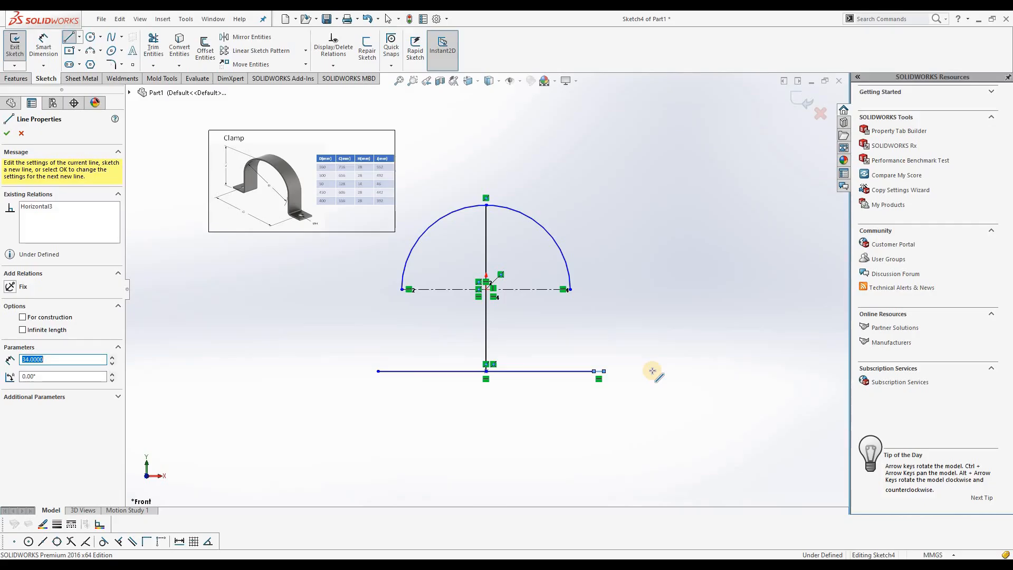
right_click(652, 371)
left_click(667, 377)
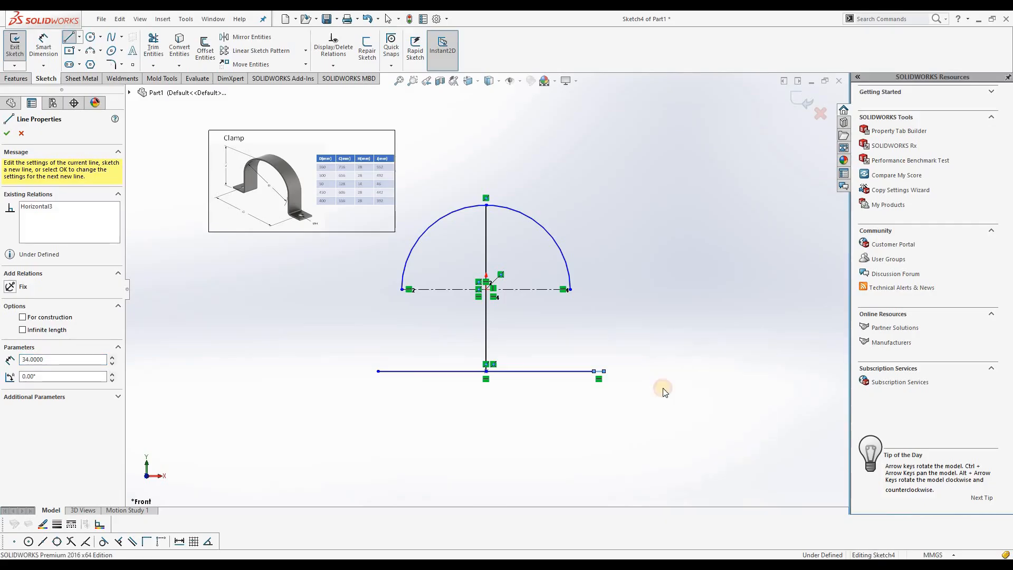
Step: Draw a vertical line about 395 mm long down from the arc's right end, crossing the base line
left_click(69, 36)
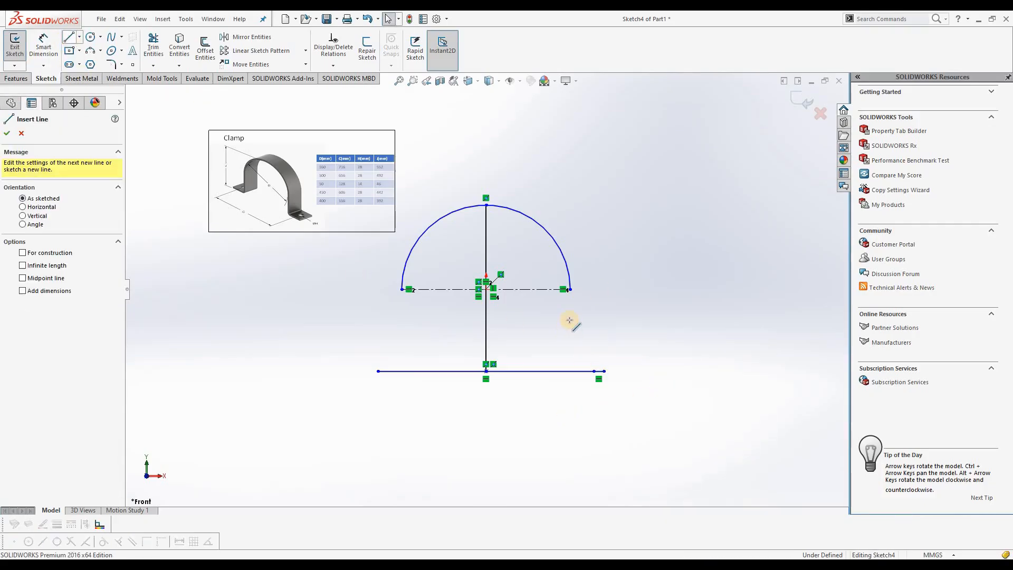
left_click(570, 289)
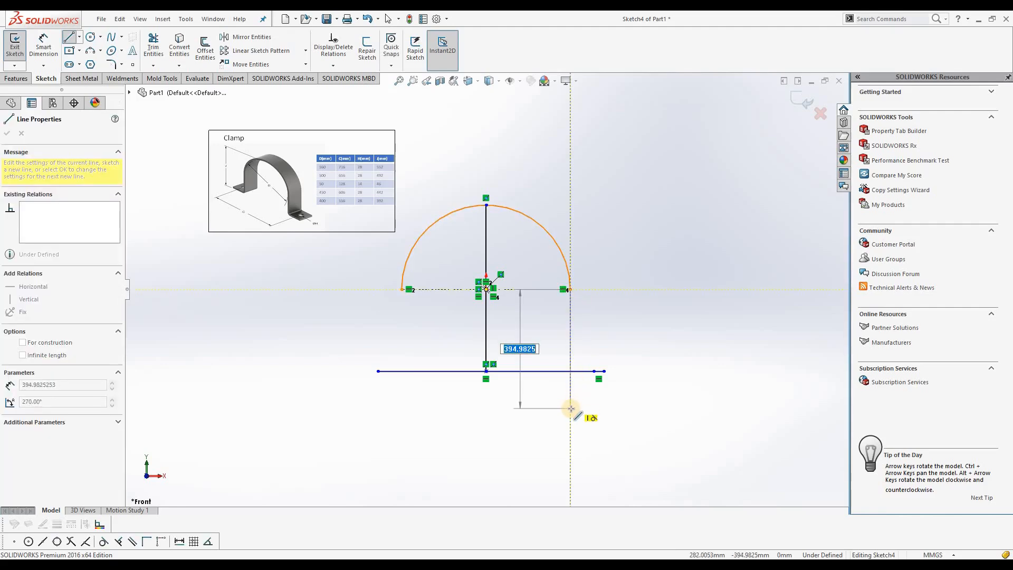
left_click(571, 408)
right_click(571, 409)
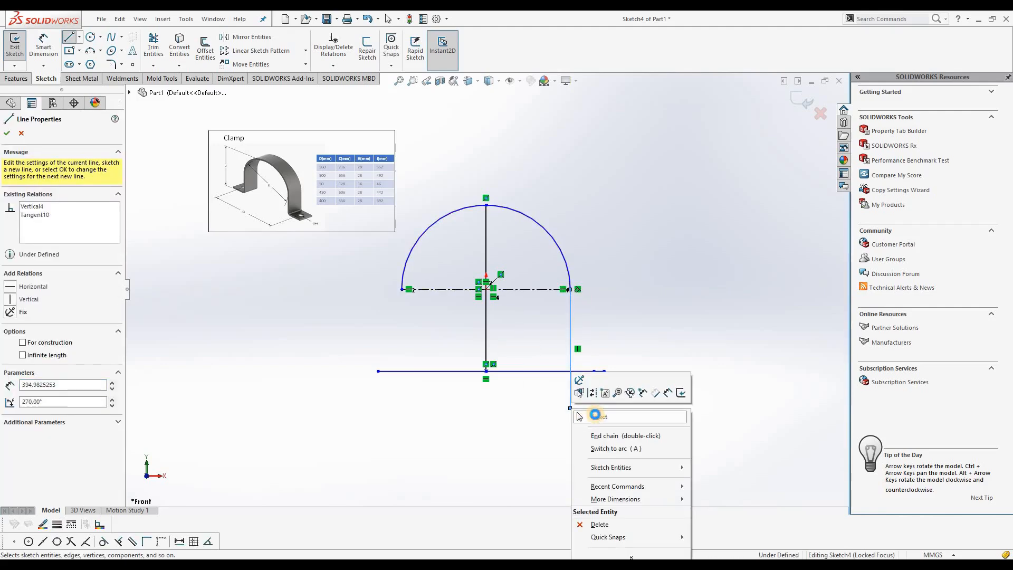
left_click(595, 415)
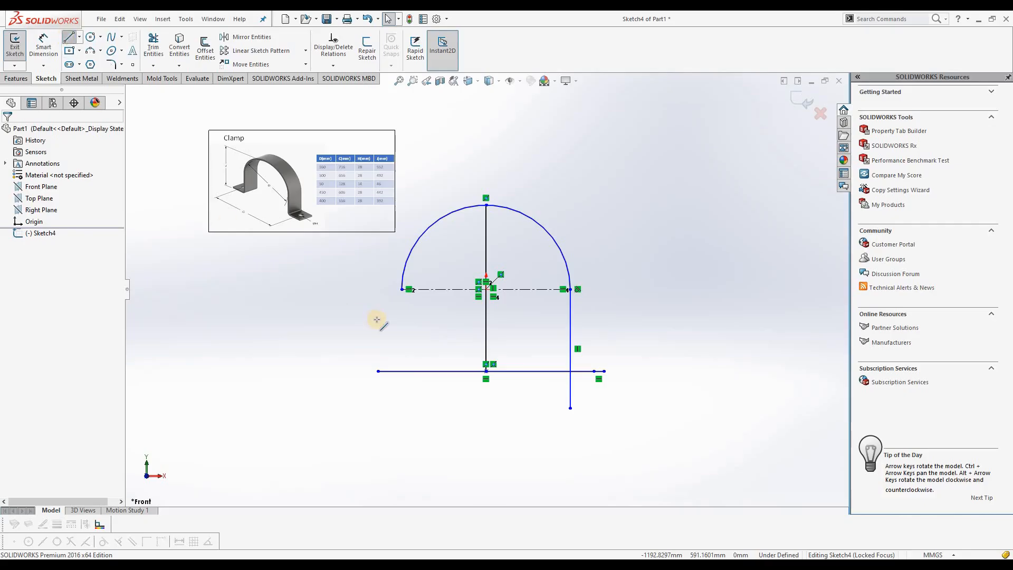
Step: Draw a vertical line about 414 mm long down from the arc's left end, crossing the base line
left_click(402, 289)
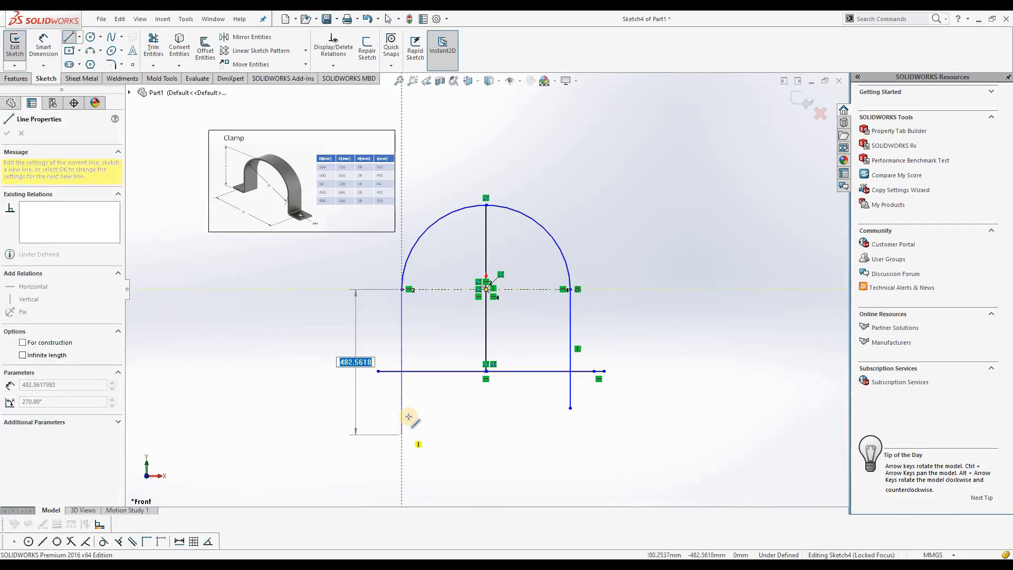
left_click(402, 414)
right_click(403, 414)
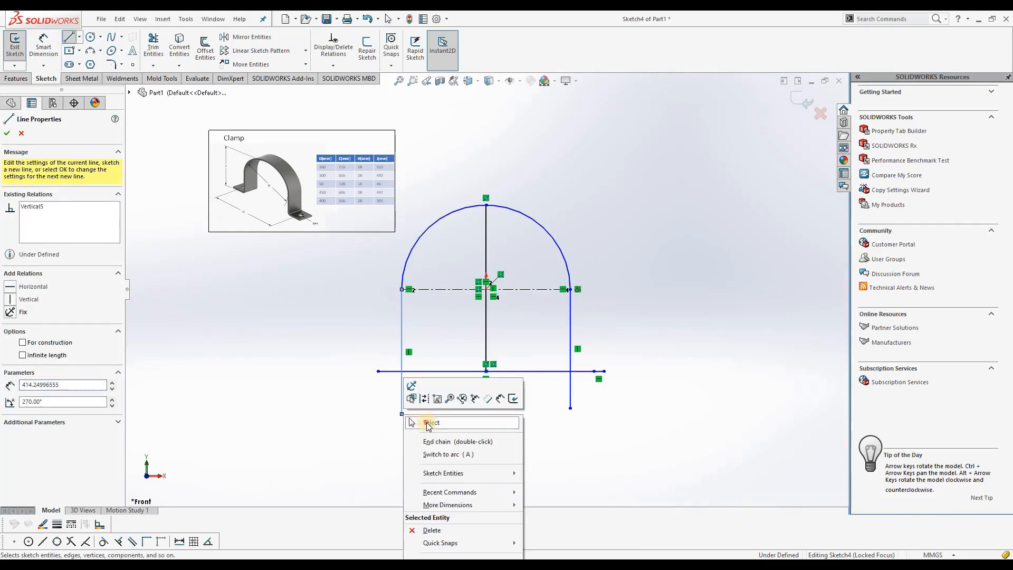
left_click(429, 424)
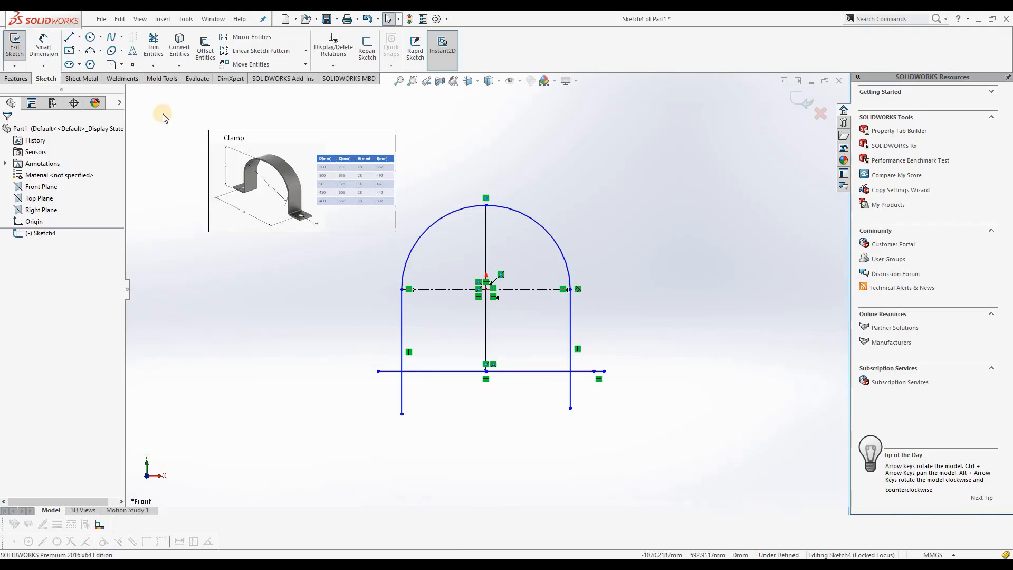
Step: Extend the base outward from its left end with a 34 mm horizontal line
left_click(69, 36)
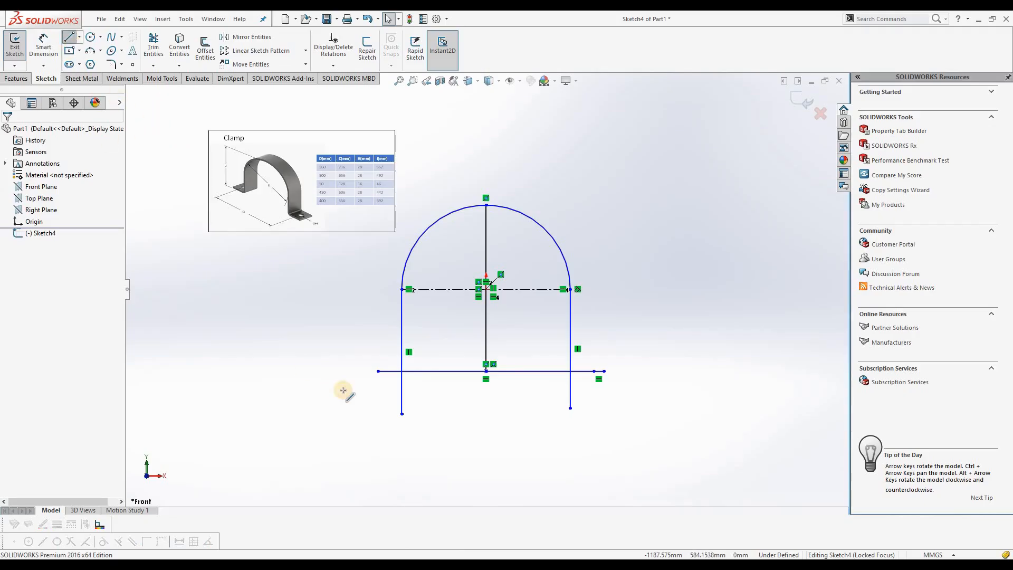
left_click(378, 370)
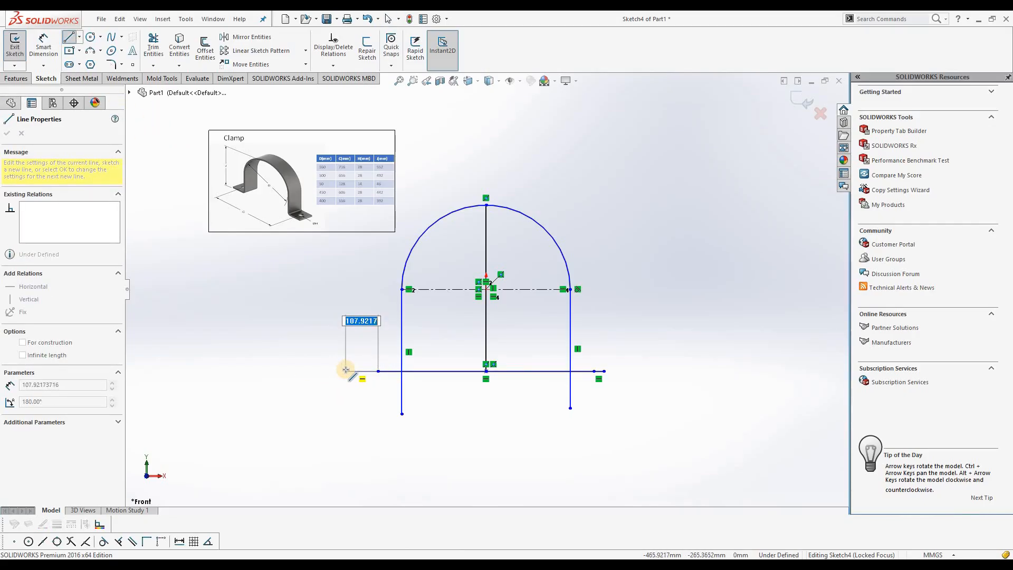
type("34")
key("Return")
right_click(346, 369)
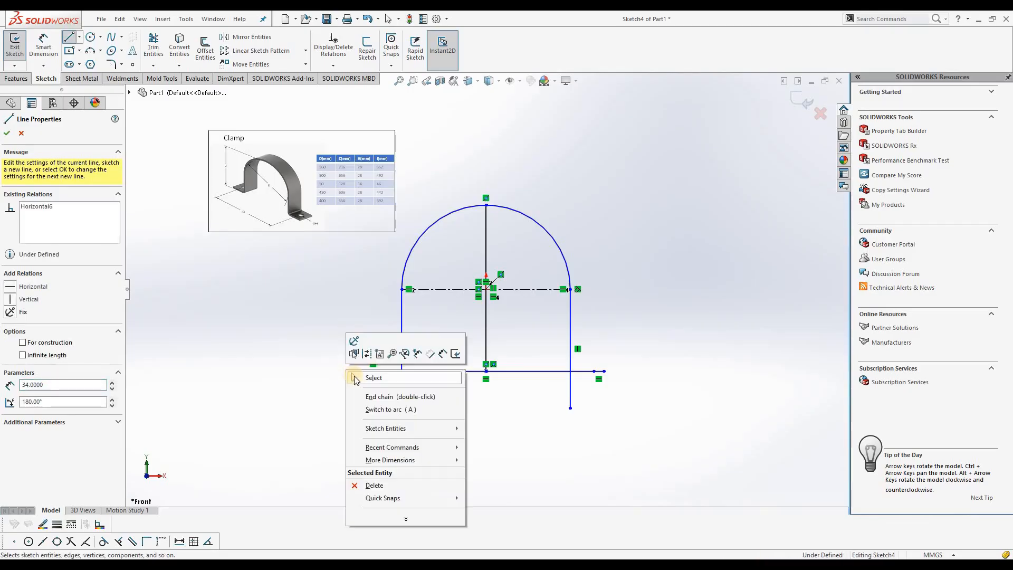
left_click(353, 378)
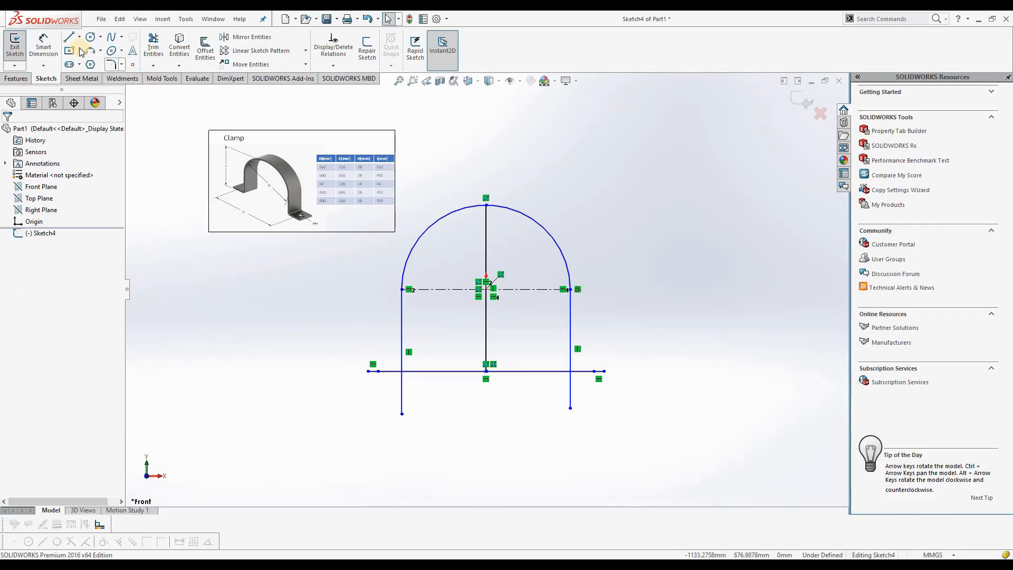
Step: Power trim the leg ends below the base line and the base segments between the two legs
left_click(154, 44)
mouse_move(390, 405)
left_mouse_down()
mouse_move(499, 407)
mouse_move(529, 368)
mouse_move(579, 392)
mouse_move(594, 384)
left_mouse_up()
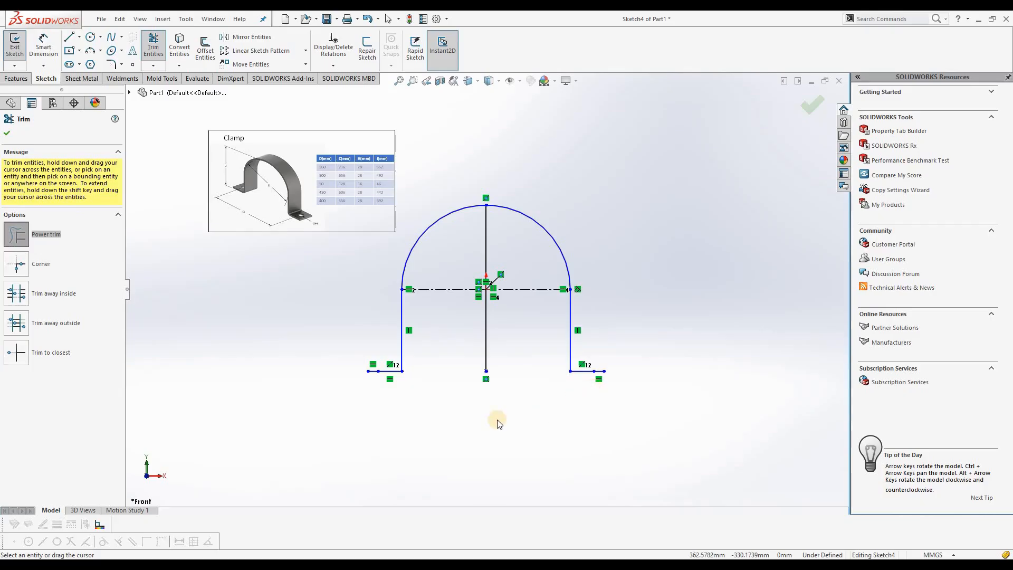
left_click(7, 135)
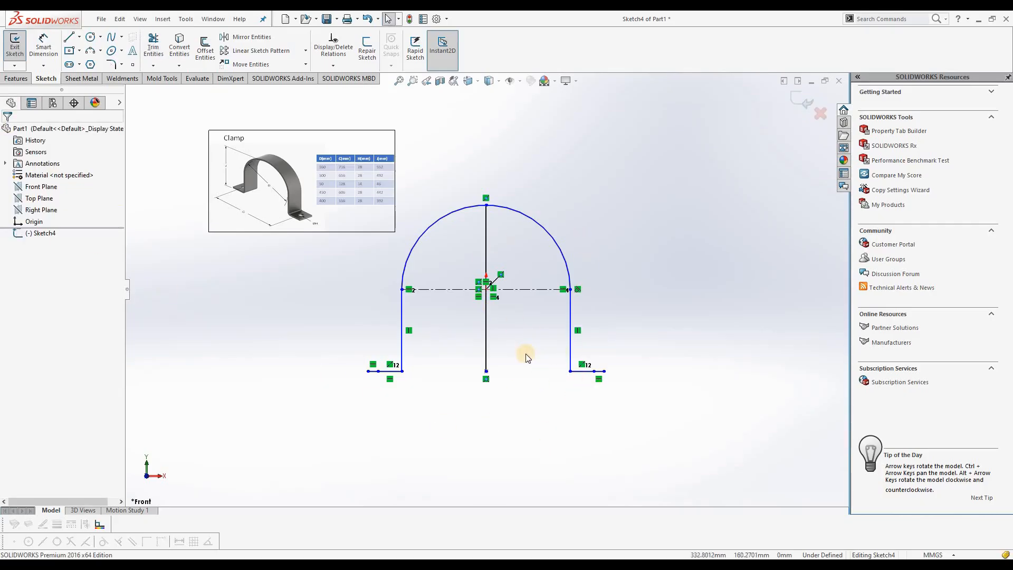
Step: Delete the vertical centre line running from the top of the arc down to the base
left_click(487, 343)
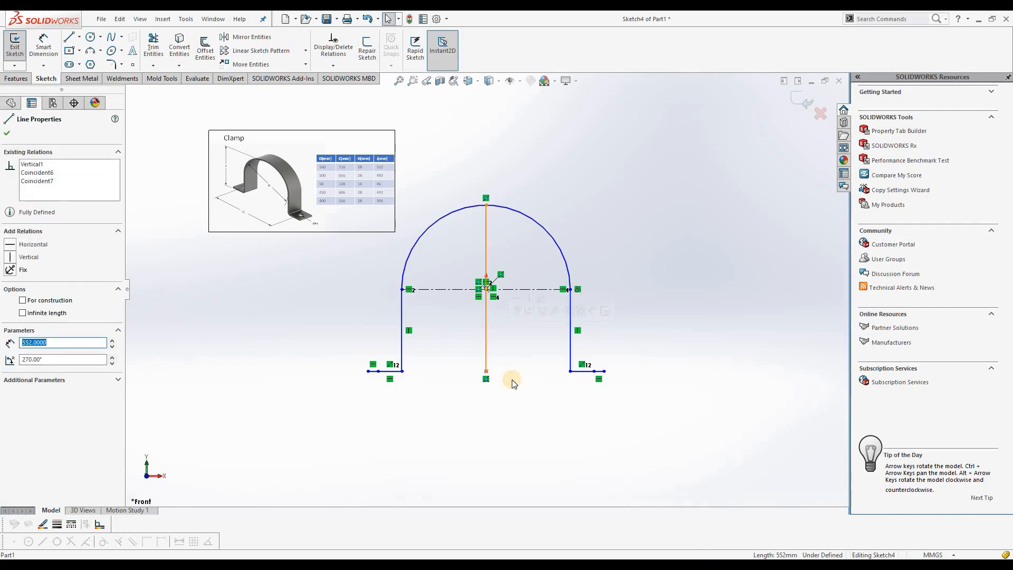
key("Delete")
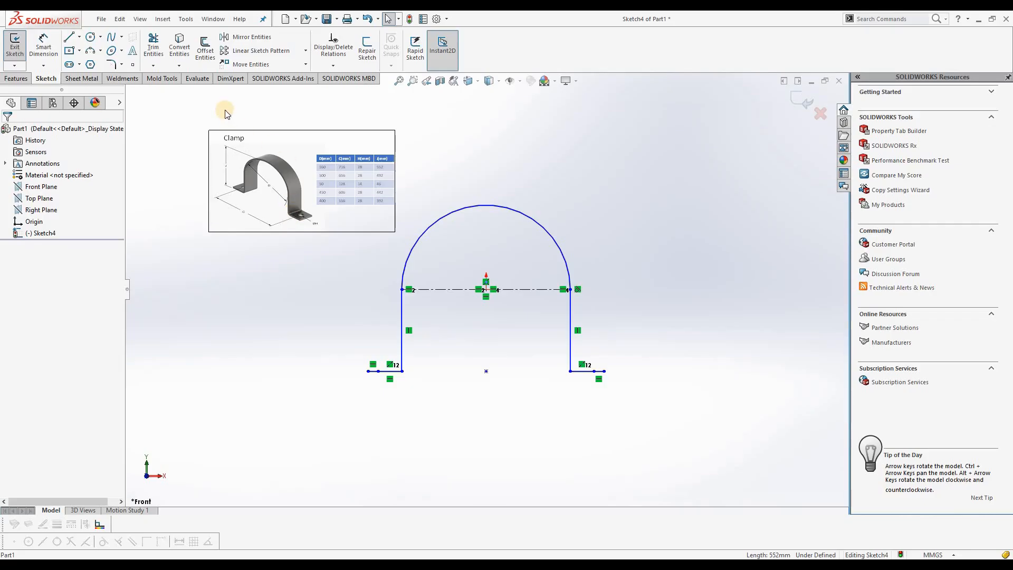
Step: Fillet both corners where the legs meet the feet with a 20 mm sketch fillet radius
left_click(113, 64)
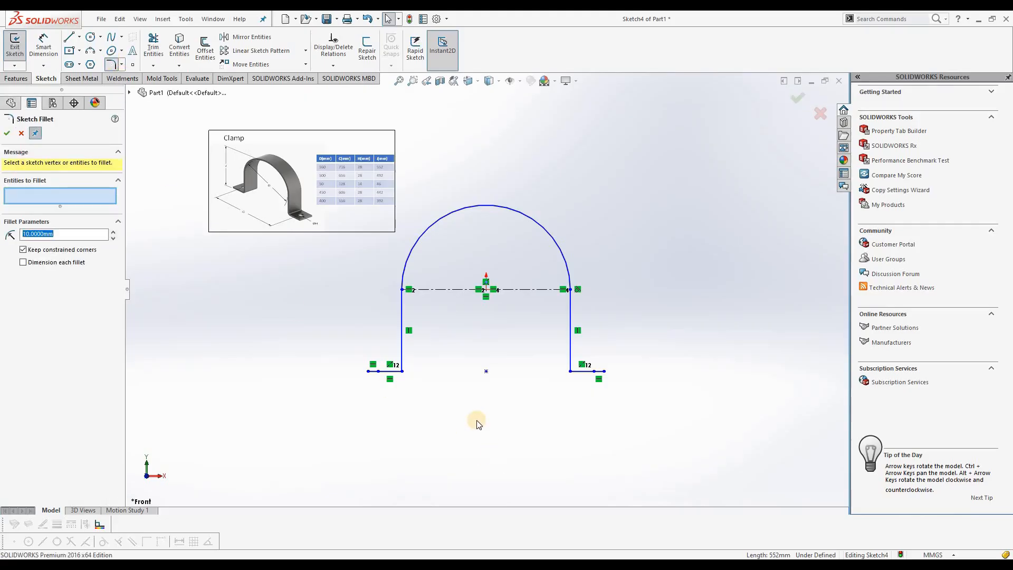
scroll(425, 364, "down", 3)
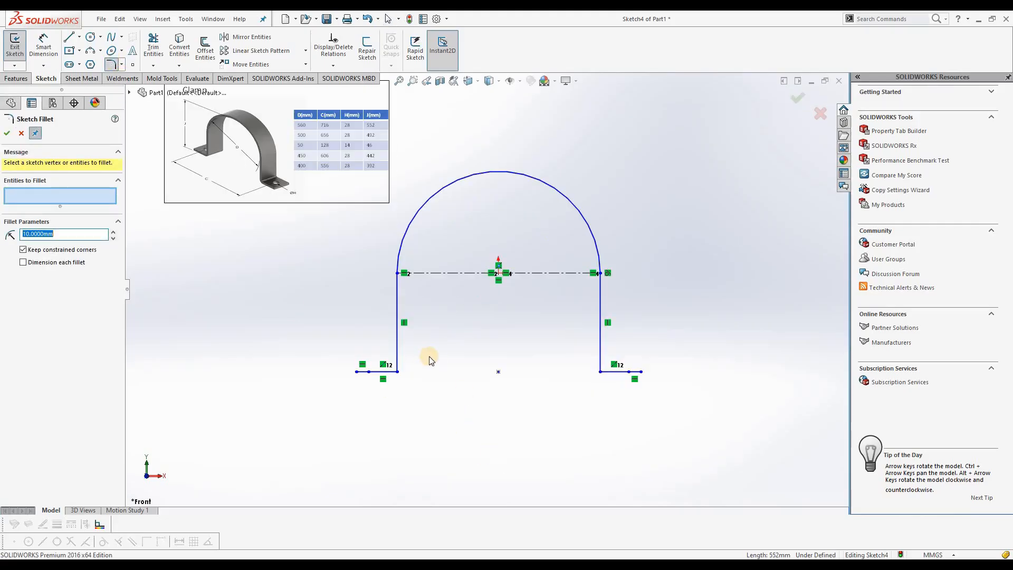
left_click(387, 372)
left_click(393, 366)
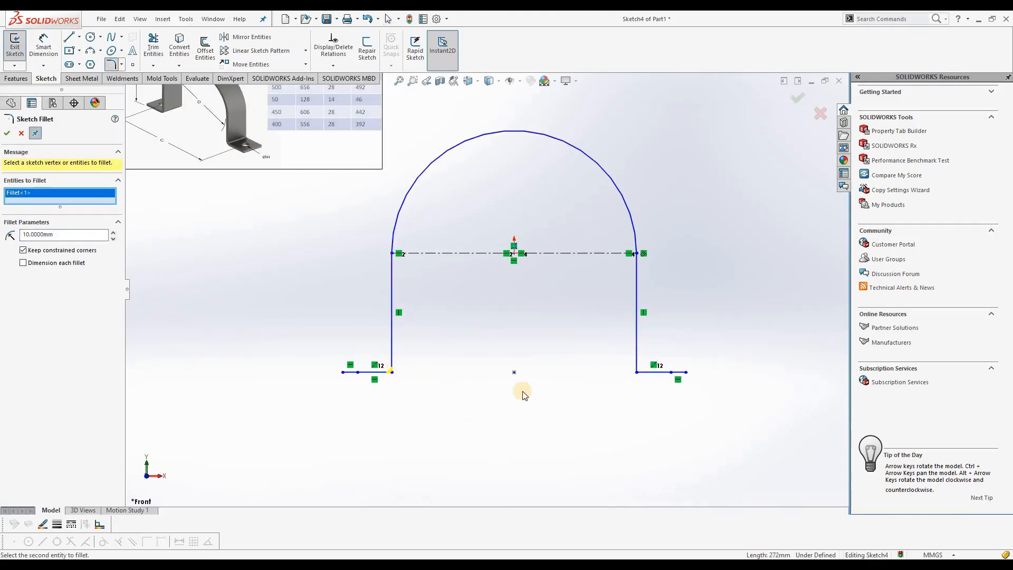
left_click(639, 373)
left_click(636, 367)
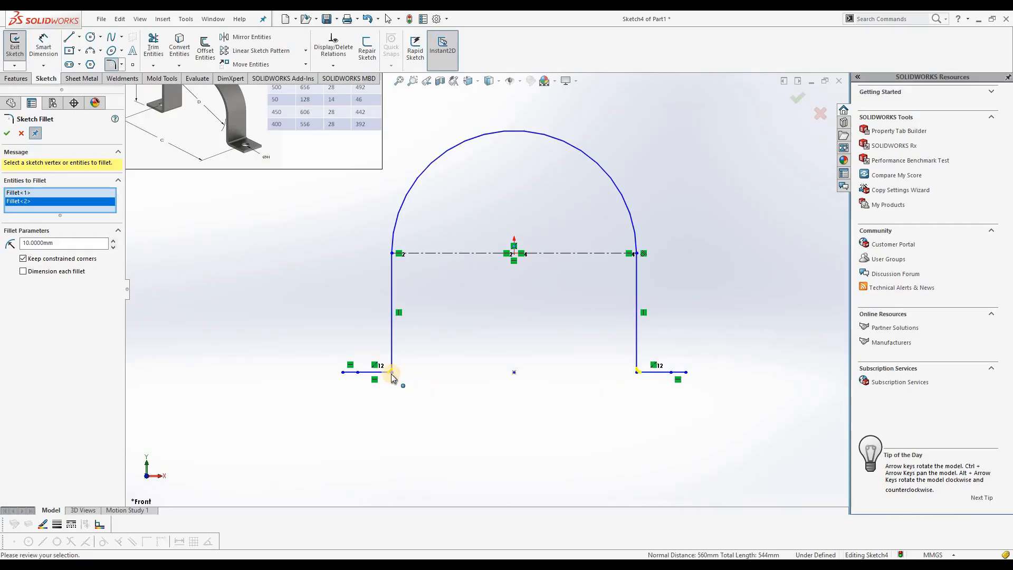
double_click(51, 243)
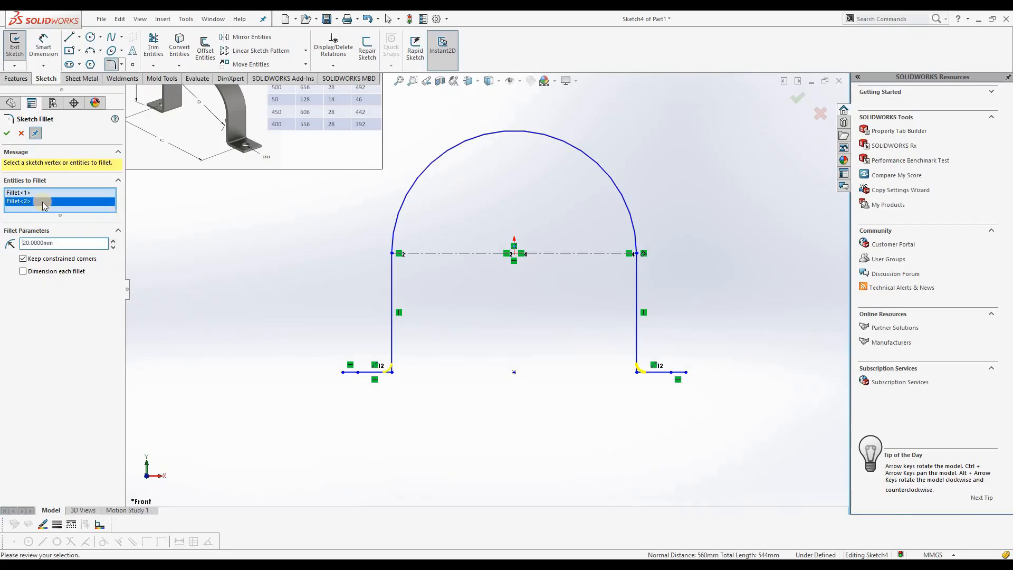
left_click(7, 134)
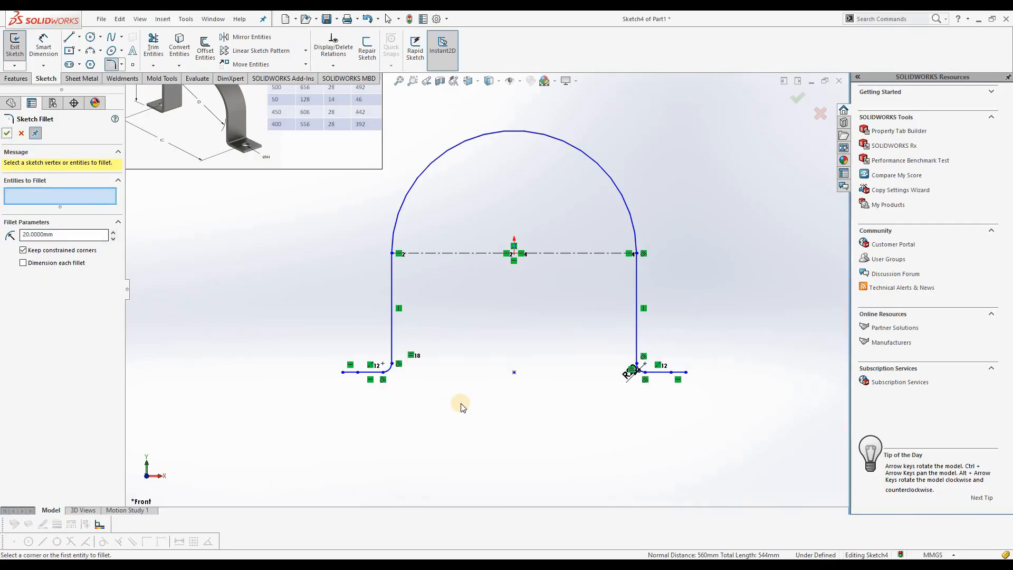
key("f")
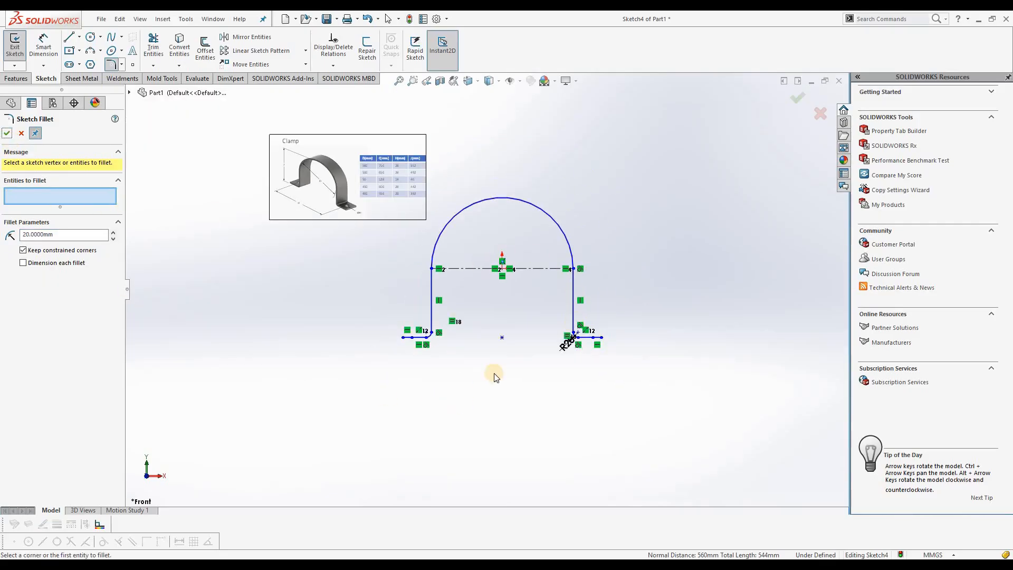
key("Escape")
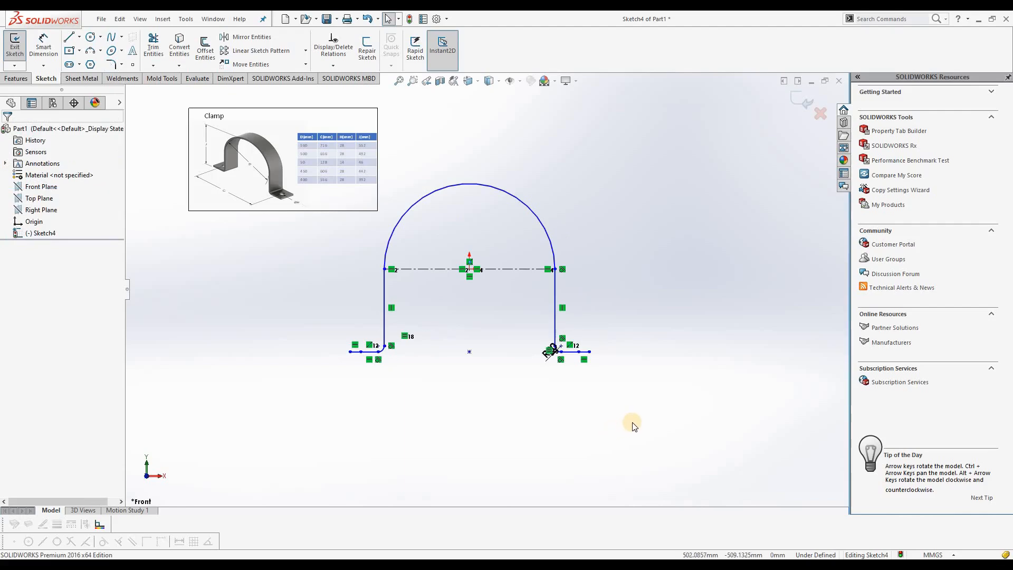
Step: Add a horizontal dimension between the arc's centre point and the left leg, accepting its value
left_click(45, 47)
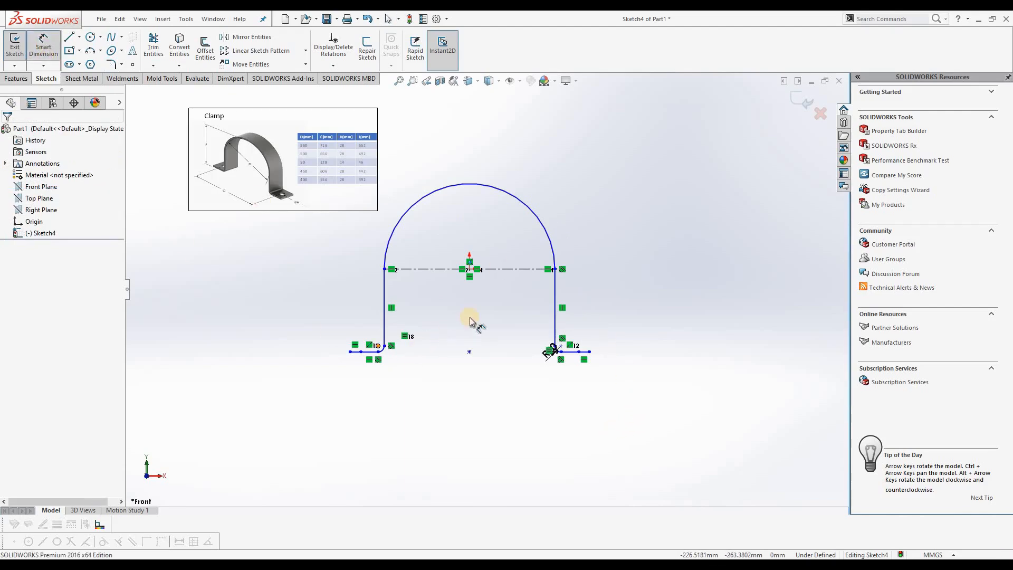
left_click(469, 270)
left_click(384, 330)
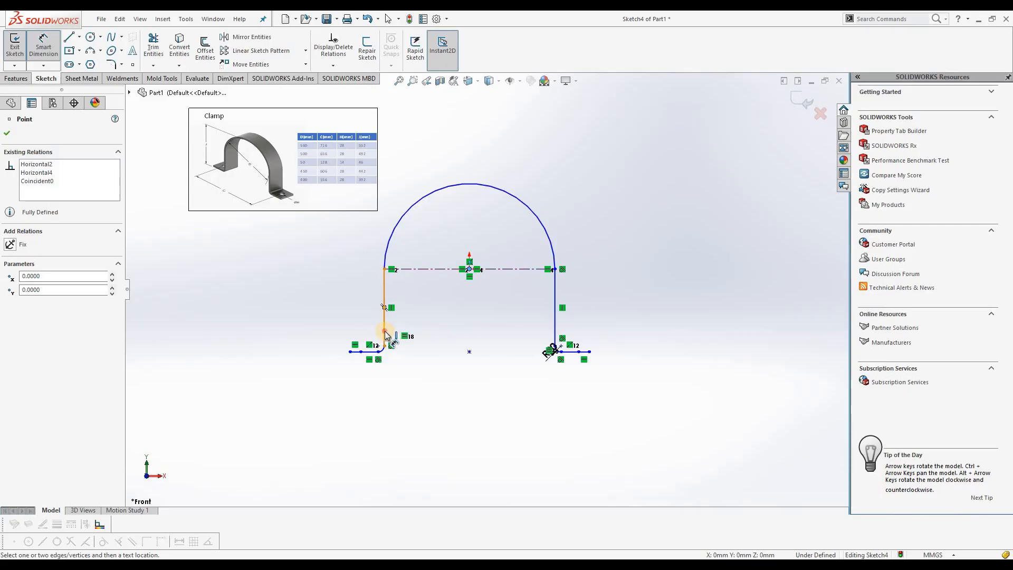
left_click(437, 322)
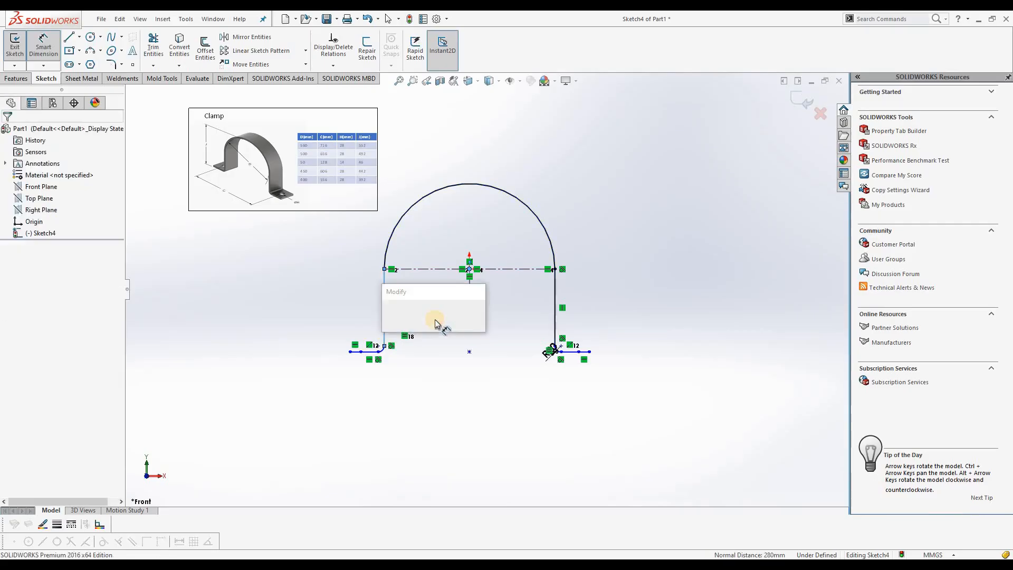
key("Return")
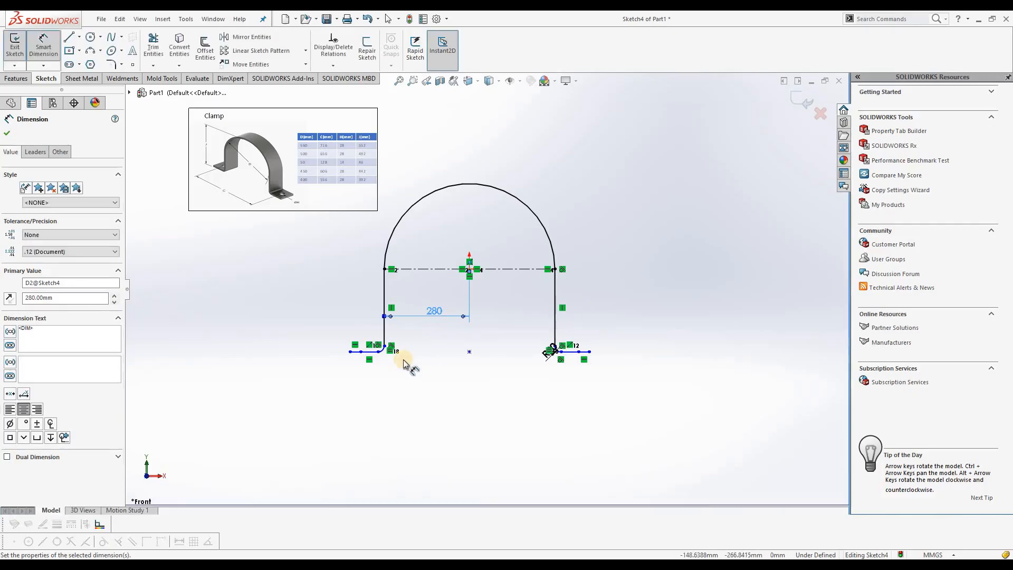
Step: Try to add a radius dimension to the left corner fillet
scroll(384, 358, "down", 3)
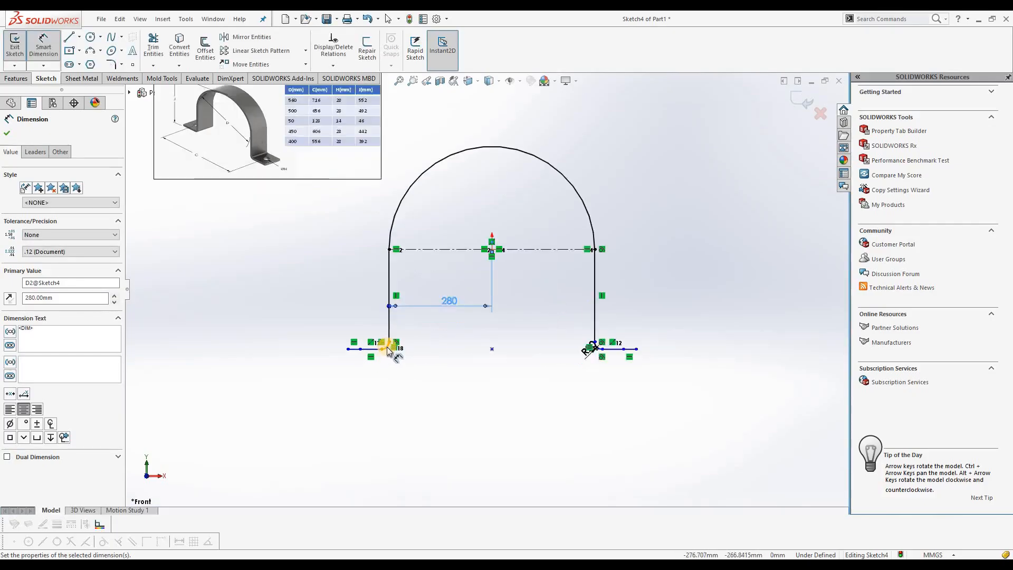
left_click(412, 362)
left_click(413, 362)
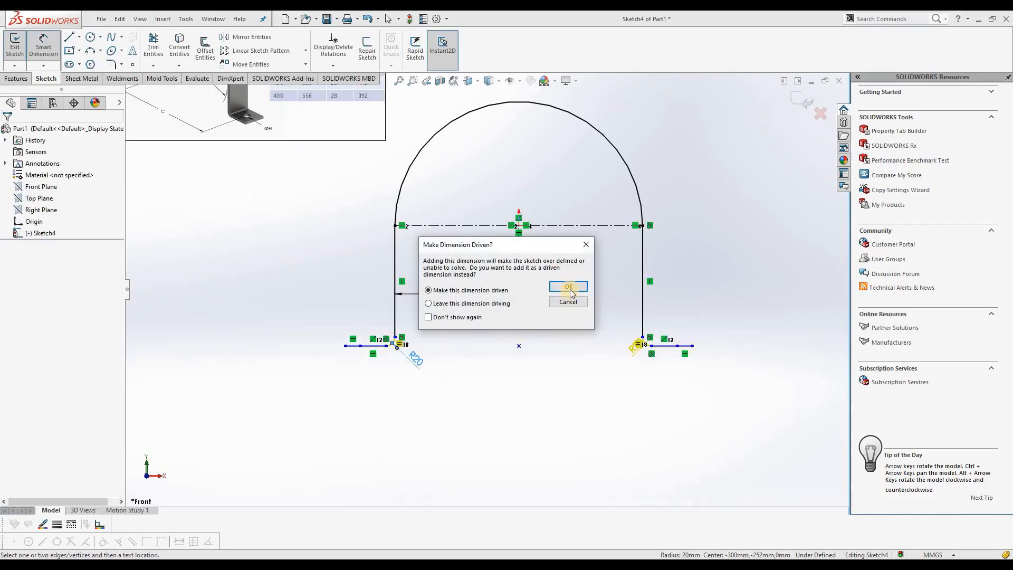
left_click(586, 244)
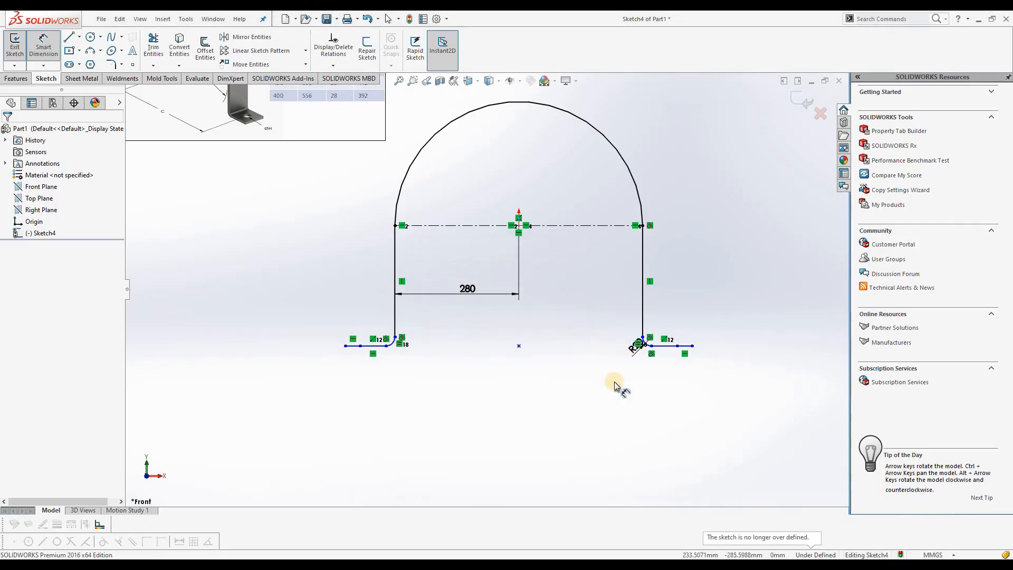
Step: Add a horizontal dimension from the right leg to the outer end of the right foot, accepting its value
scroll(644, 345, "down", 2)
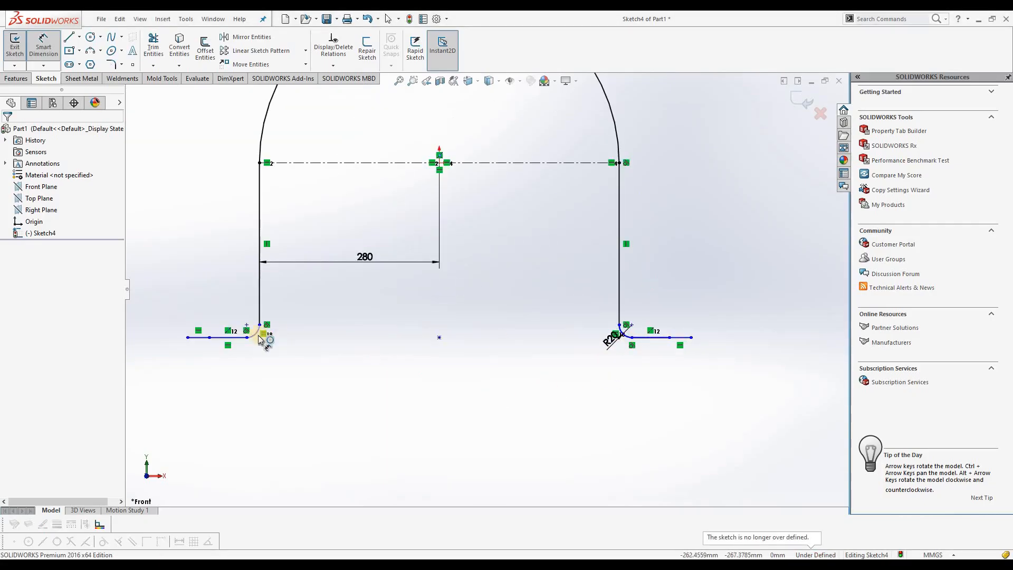
left_click(620, 311)
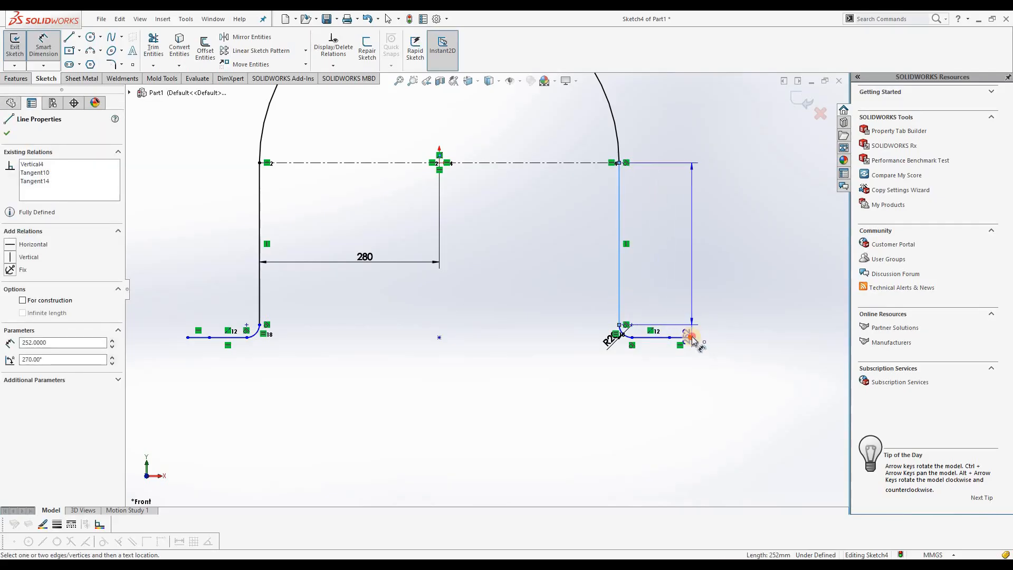
left_click(691, 337)
left_click(650, 324)
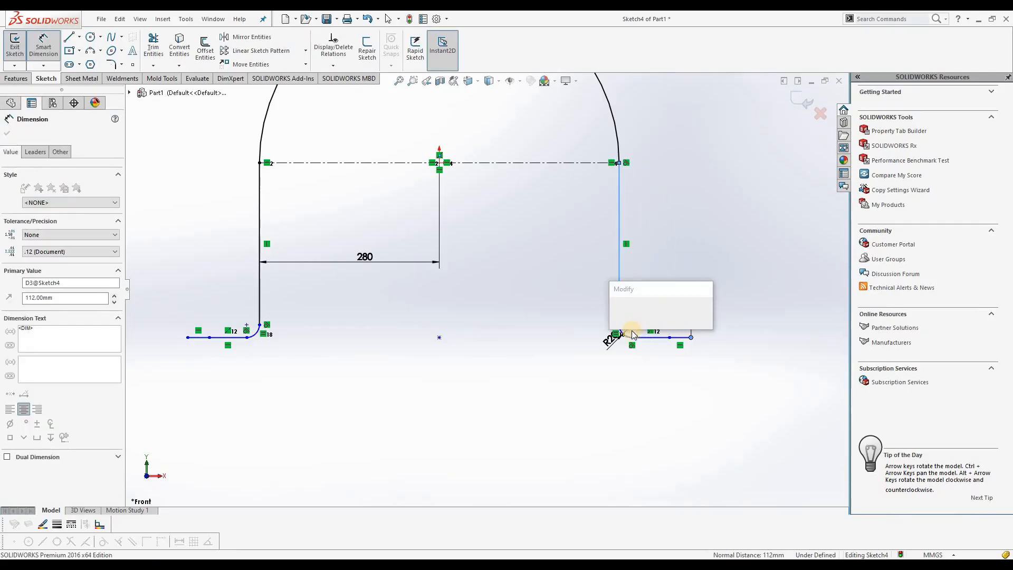
key("Return")
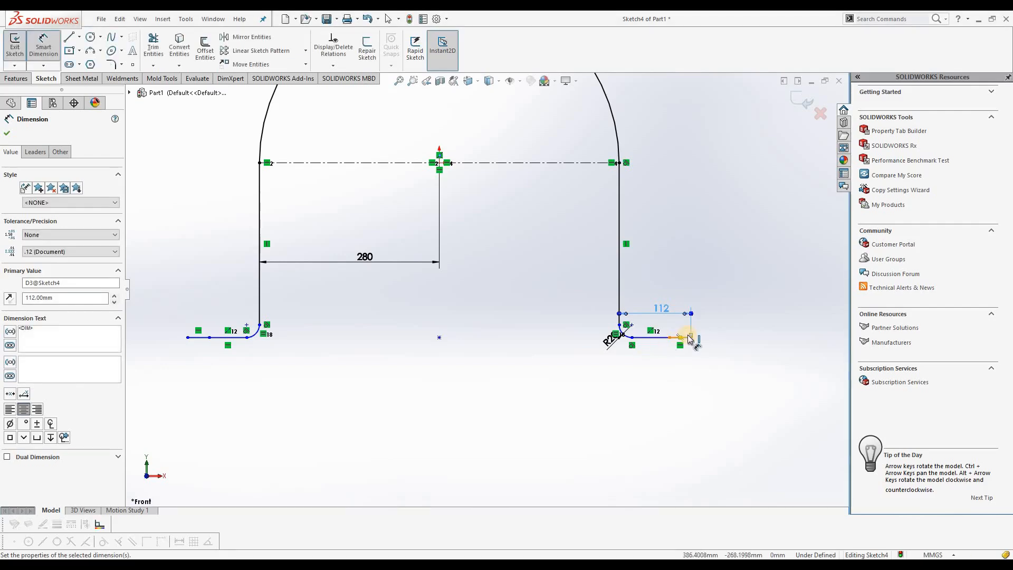
Step: Try to dimension the vertical distance between the right fillet's upper end and the foot line
scroll(689, 338, "down", 2)
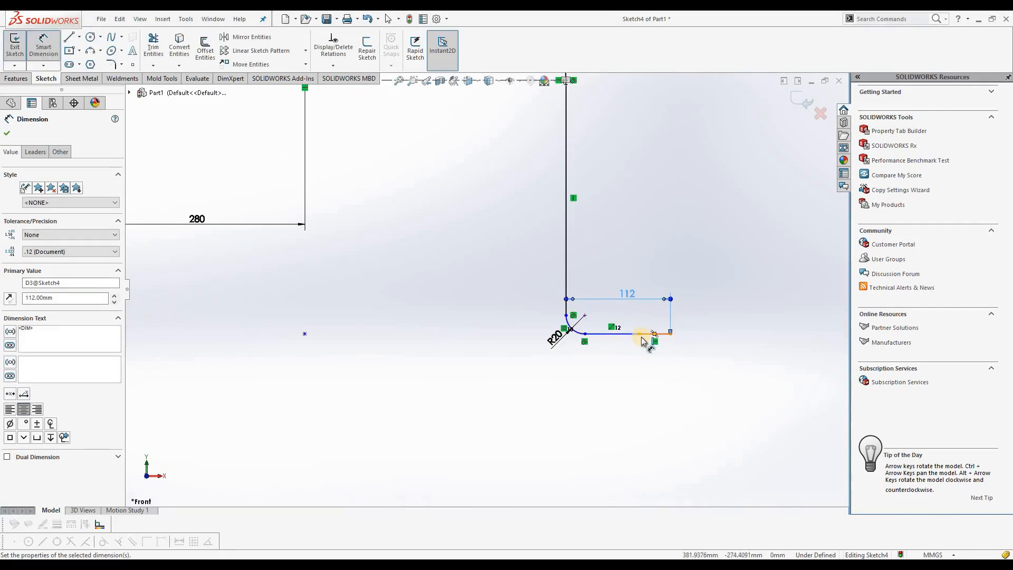
left_click(585, 333)
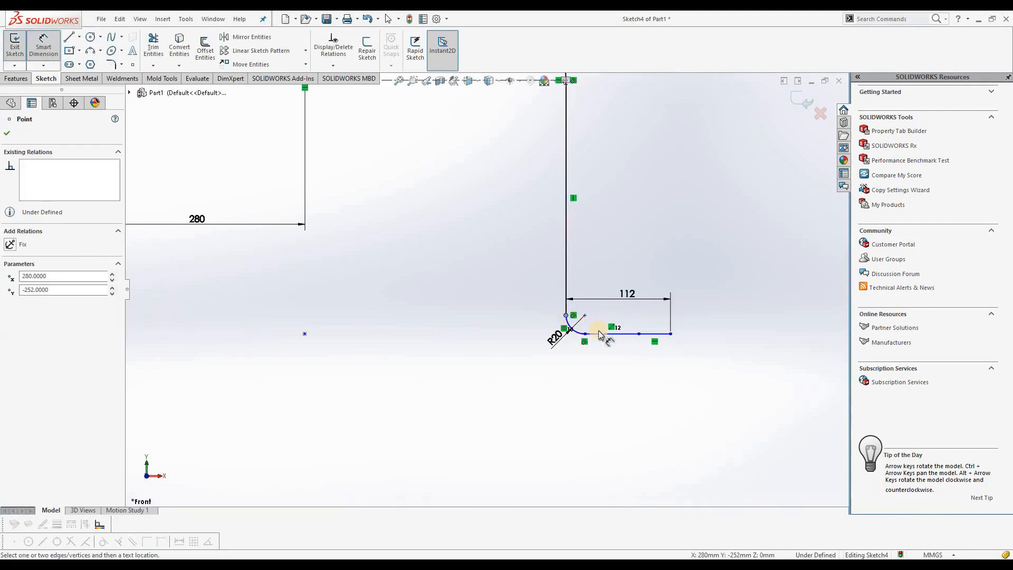
left_click(599, 334)
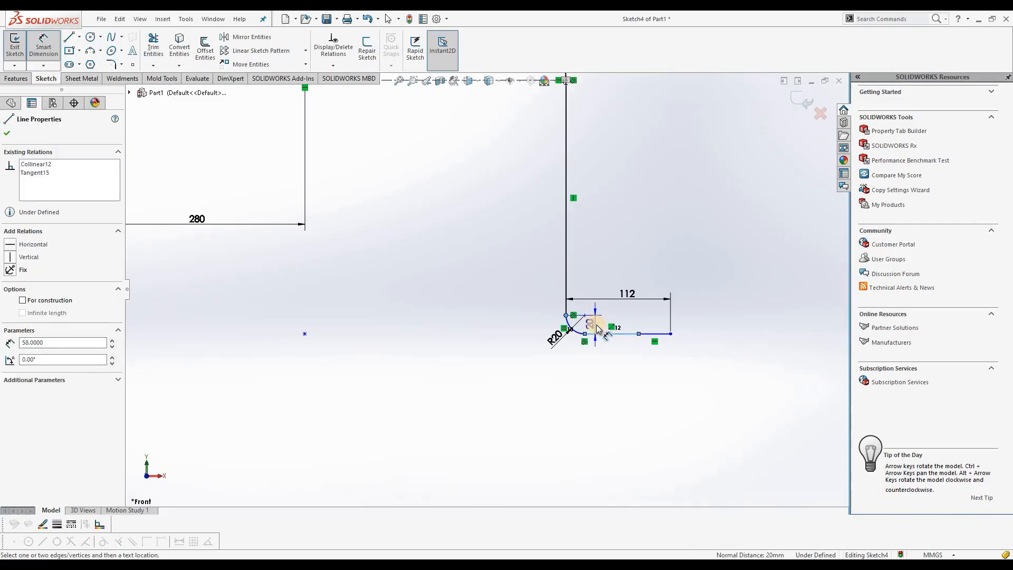
left_click(600, 327)
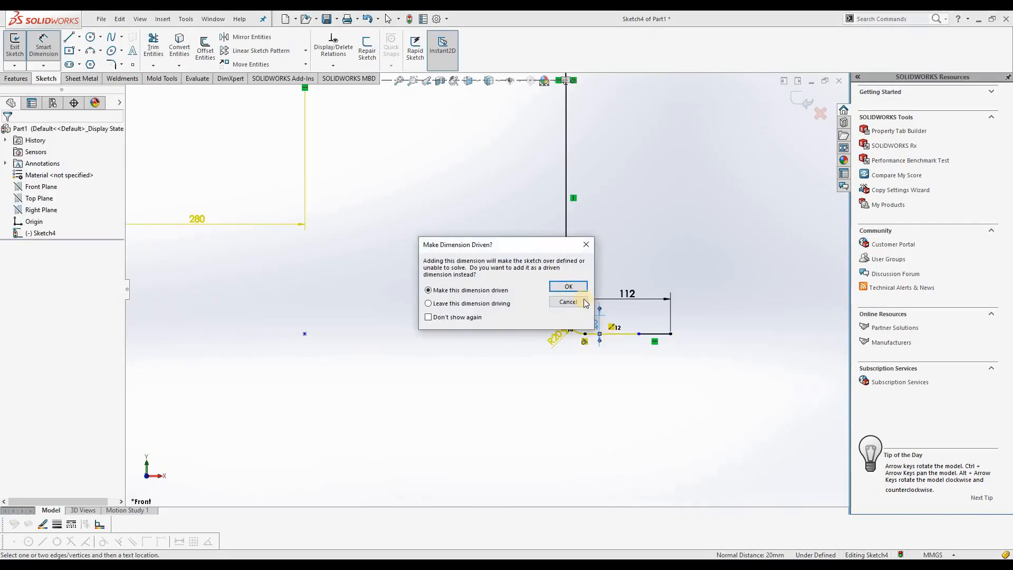
left_click(579, 302)
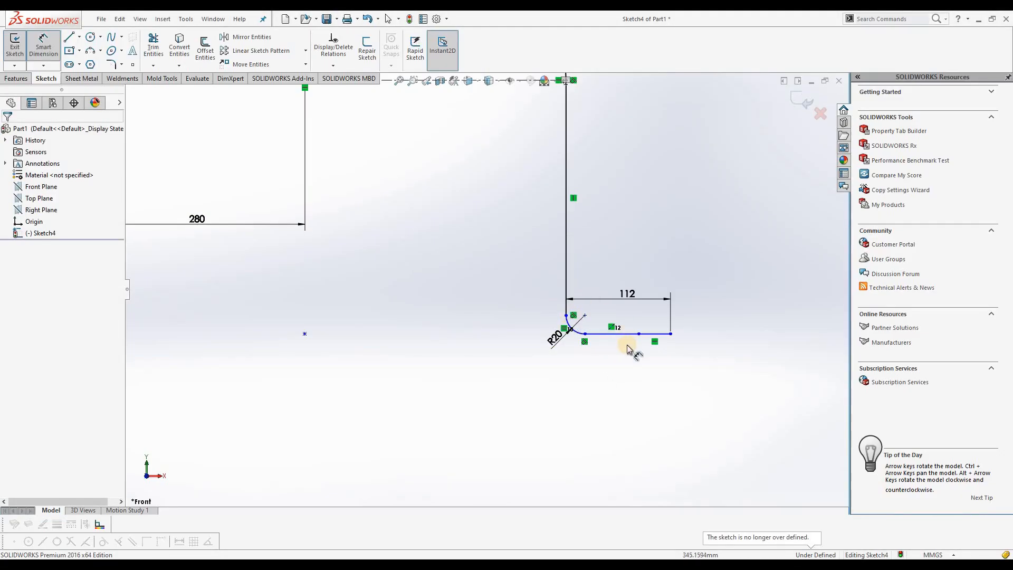
key("ctrl+shift+z")
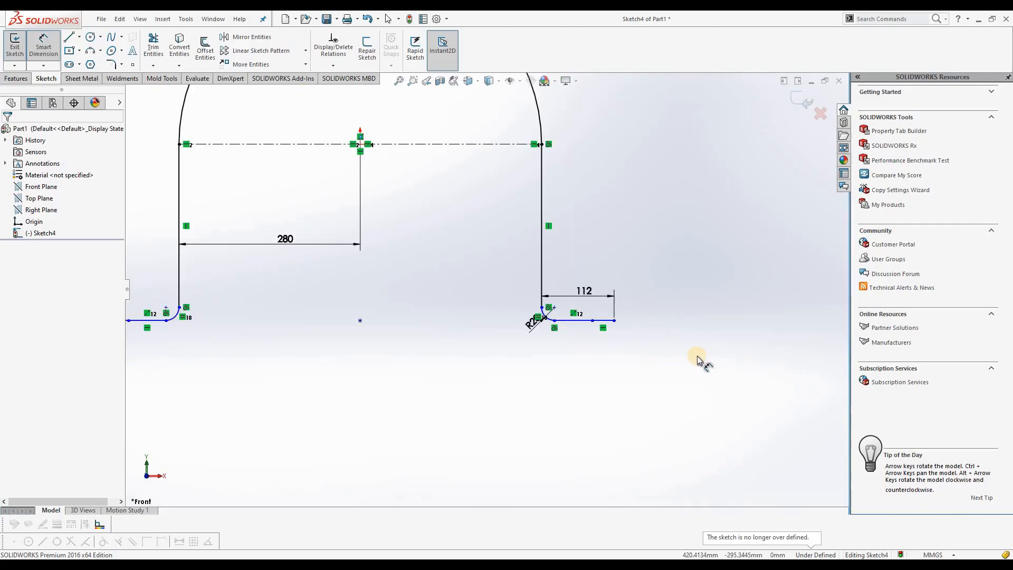
scroll(482, 362, "up", 1)
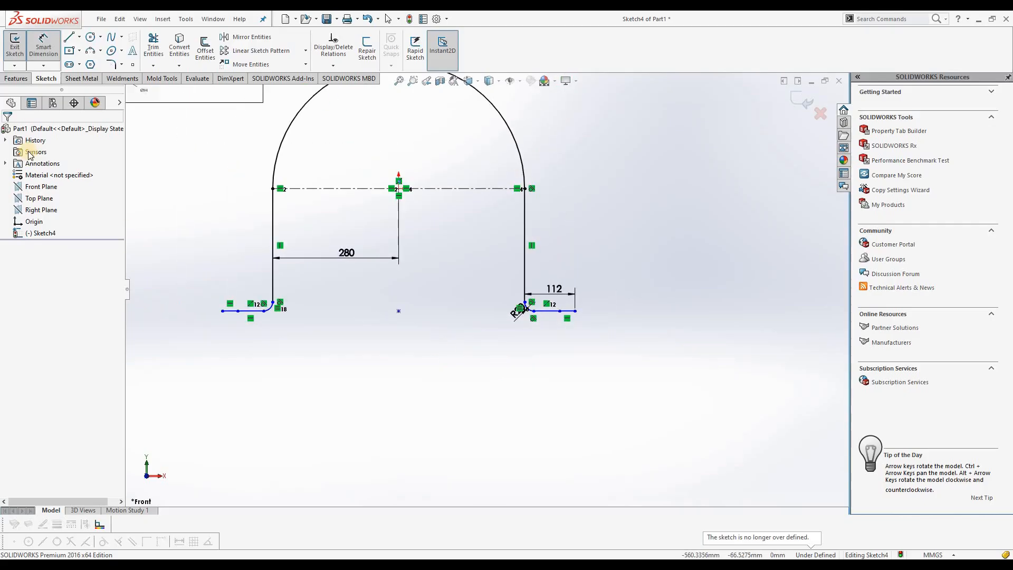
right_click(314, 356)
left_click(334, 389)
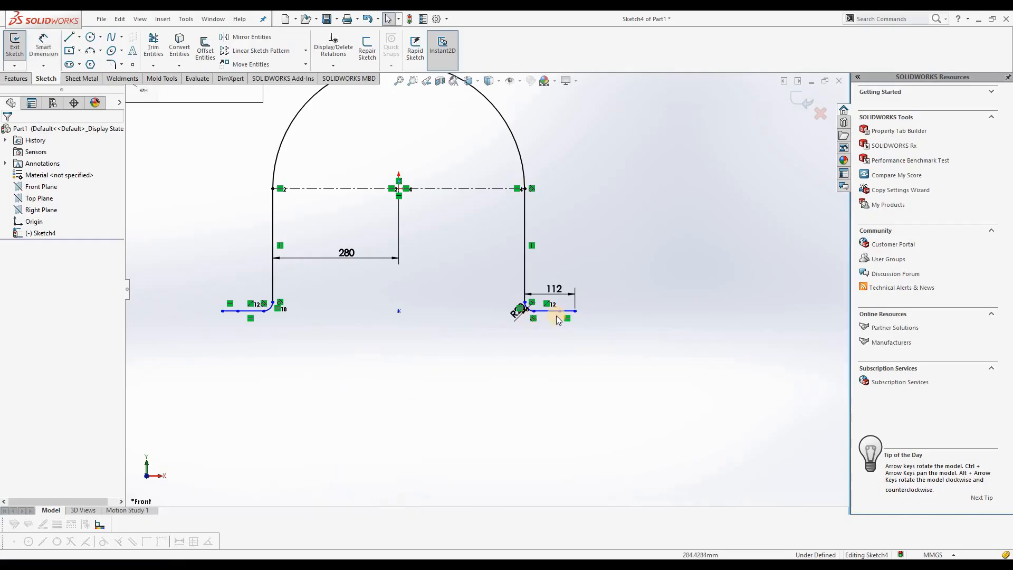
Step: Move the joint between the right foot's two line segments inward onto the end of the fillet
left_click(584, 313)
left_click_drag(561, 321, 540, 311)
scroll(487, 289, "up", 2)
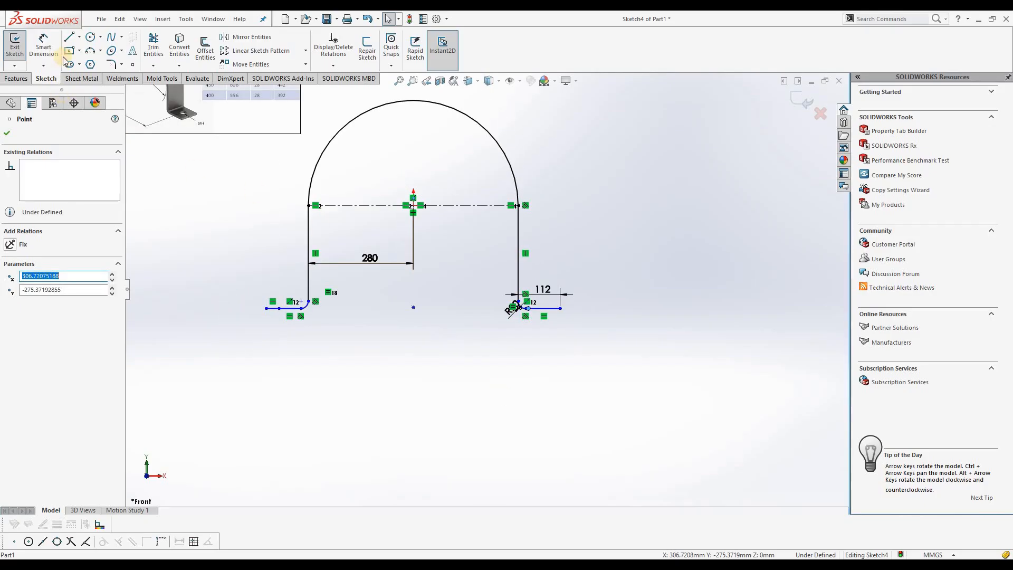
Step: Dimension the overall height from the top of the arch to the foot line and set it to 552 mm
left_click(43, 50)
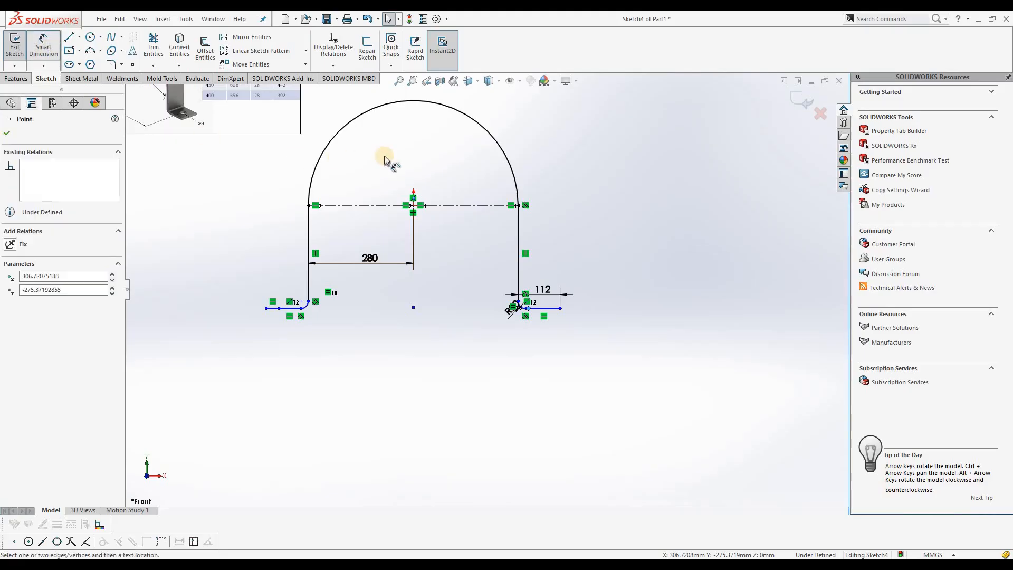
left_click(413, 103)
left_click(499, 303)
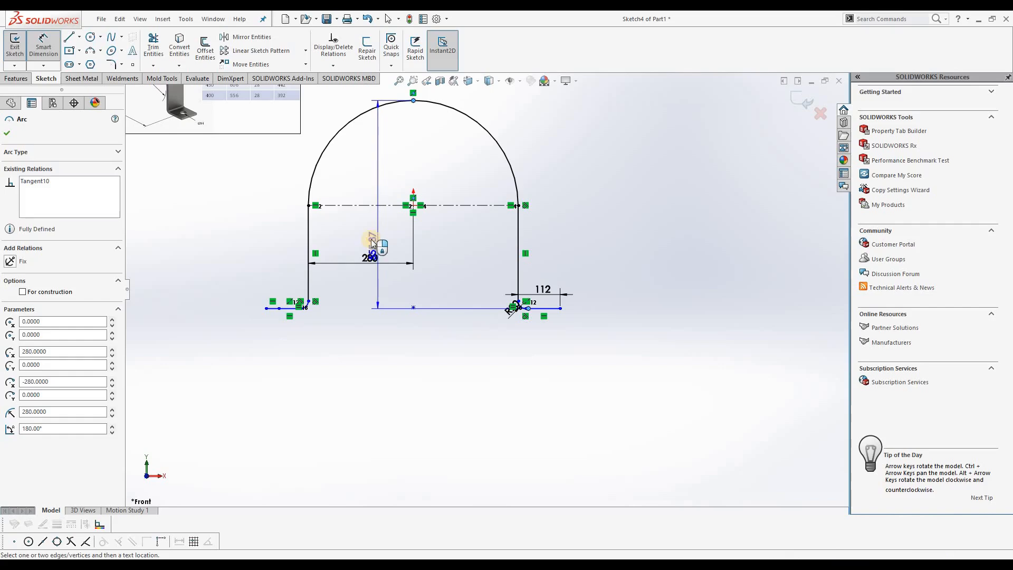
left_click(363, 237)
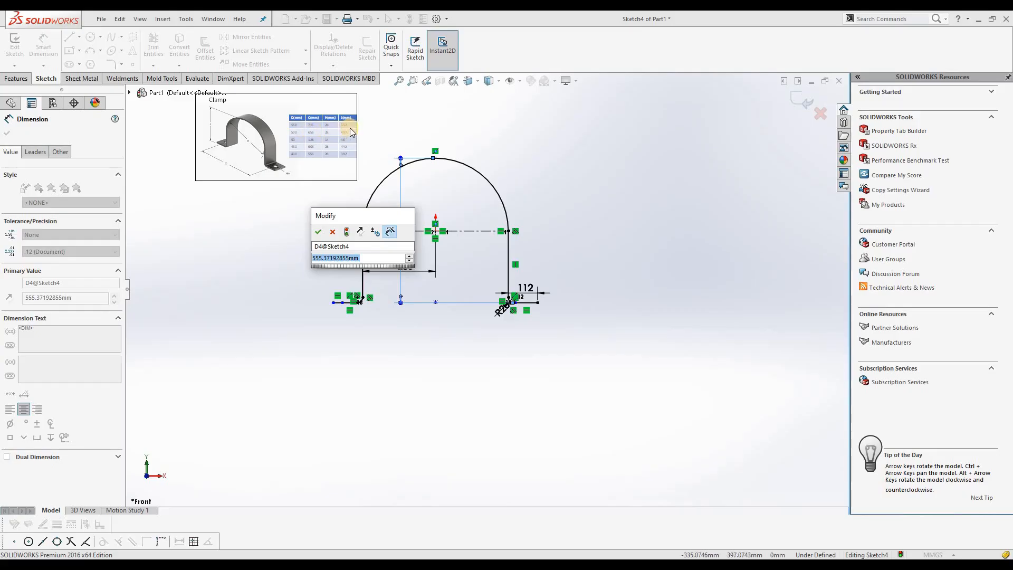
scroll(353, 131, "down", 3)
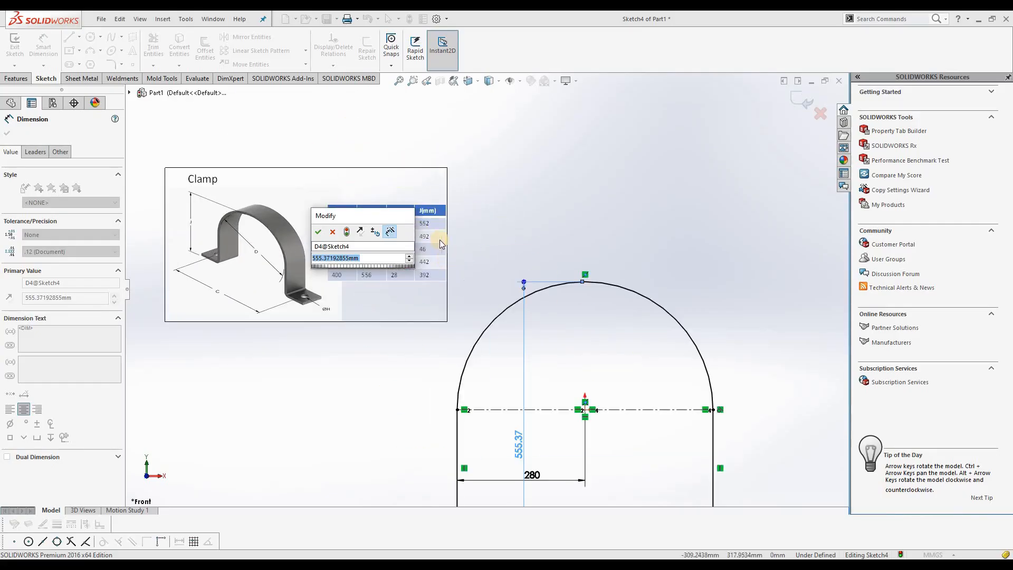
scroll(484, 289, "up", 3)
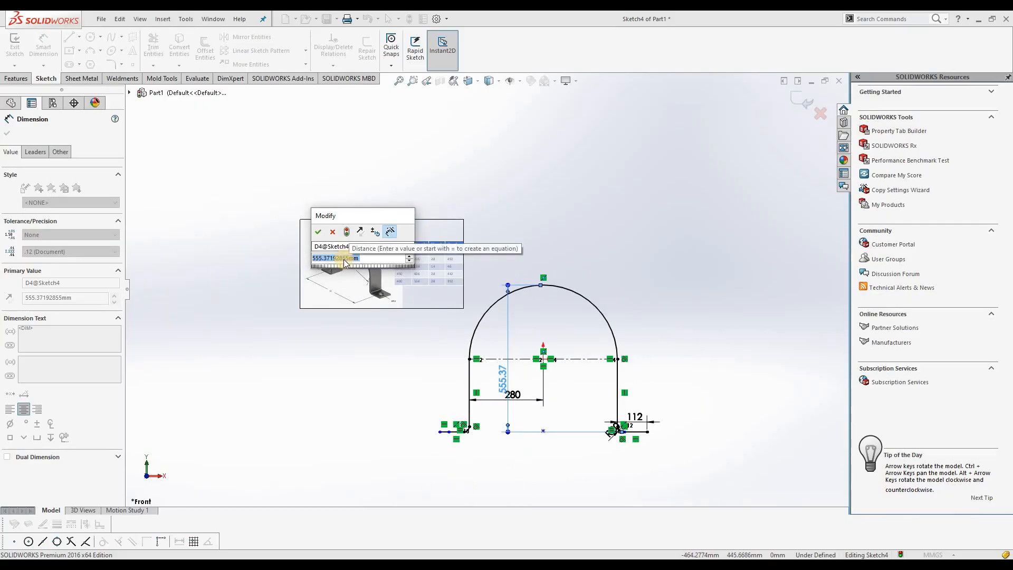
type("552")
key("Return")
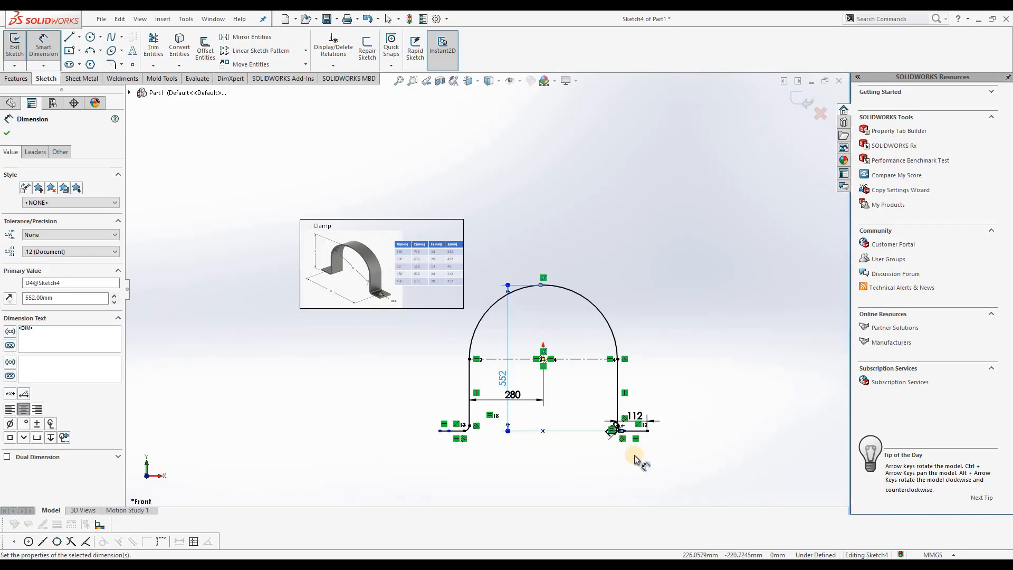
Step: Inspect the right foot's fillet and line joint, and exit the clamp profile sketch
scroll(650, 461, "down", 3)
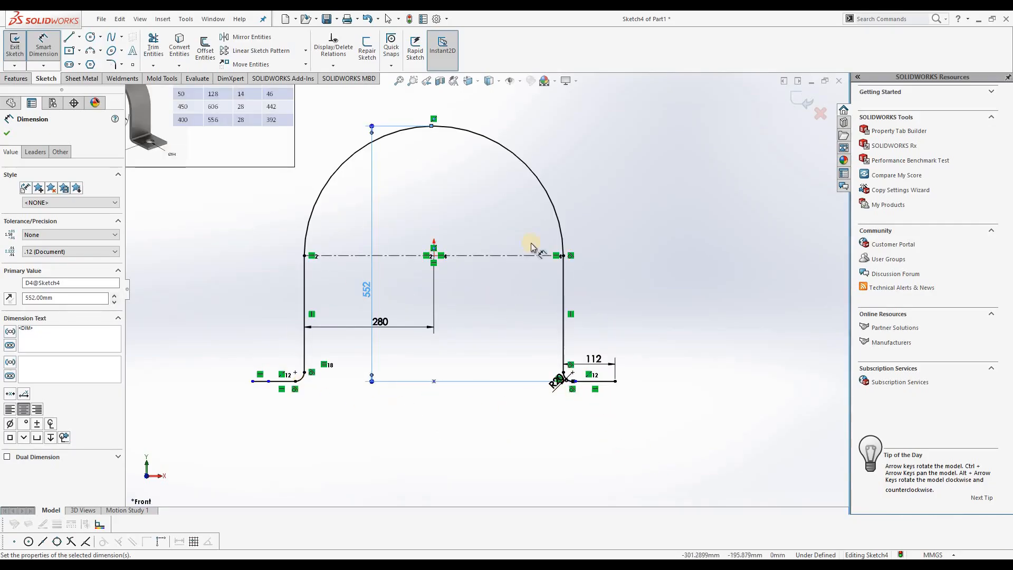
scroll(595, 375, "down", 3)
scroll(595, 376, "down", 3)
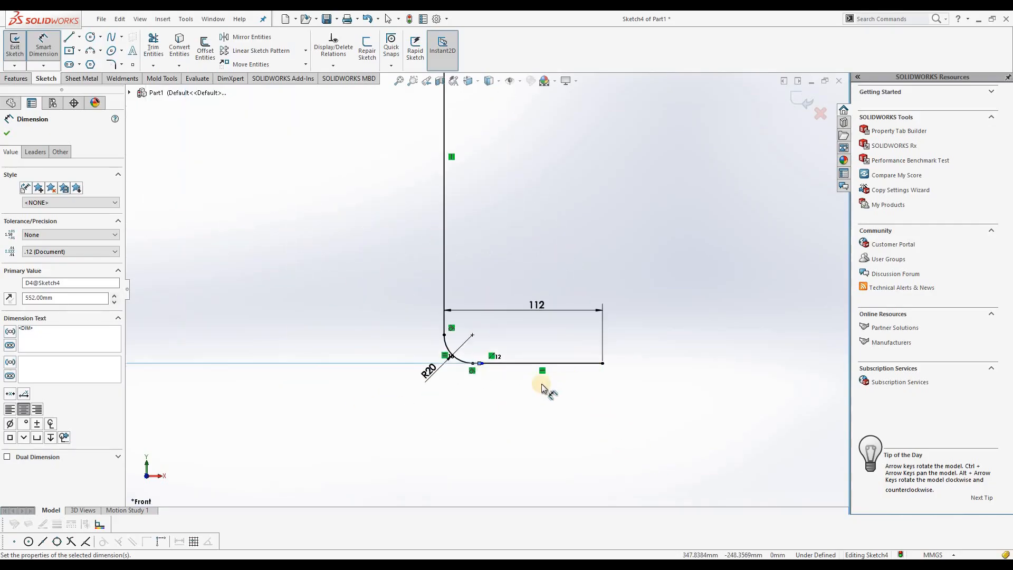
scroll(669, 389, "up", 5)
scroll(666, 389, "up", 4)
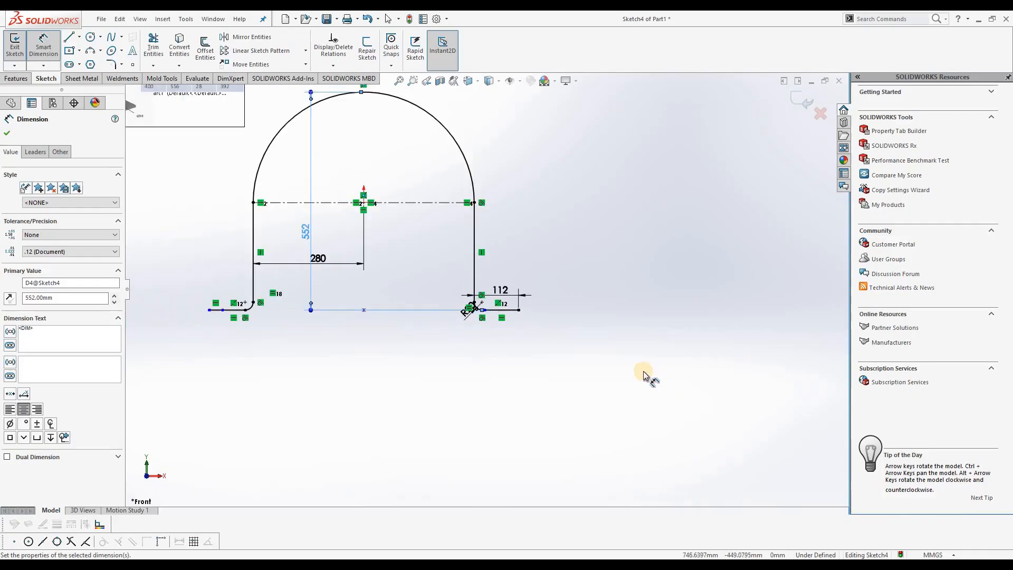
left_click(797, 108)
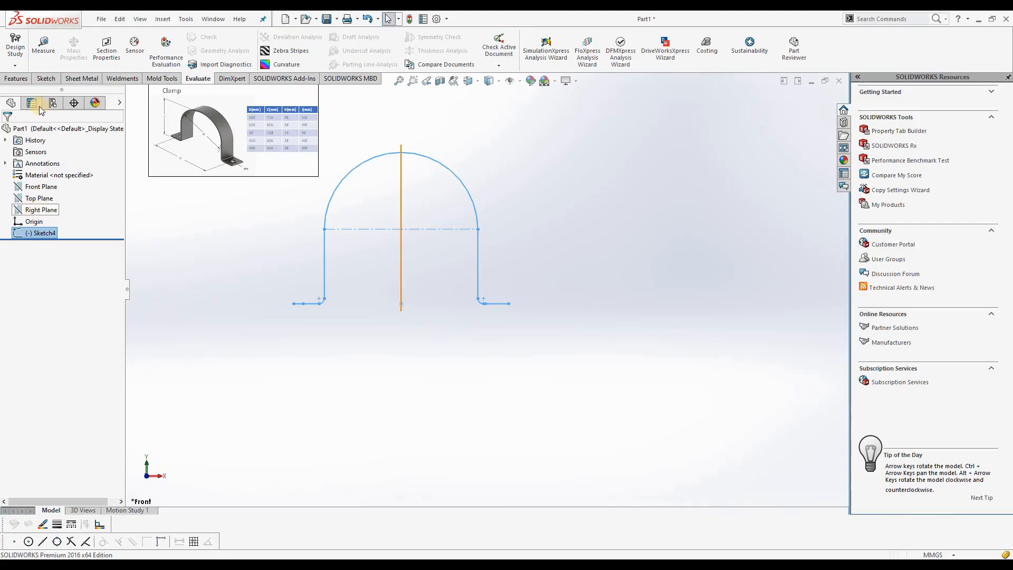
Step: Create a reference plane parallel to the Right Plane and coincident with the outer end point of the right foot
left_click(17, 78)
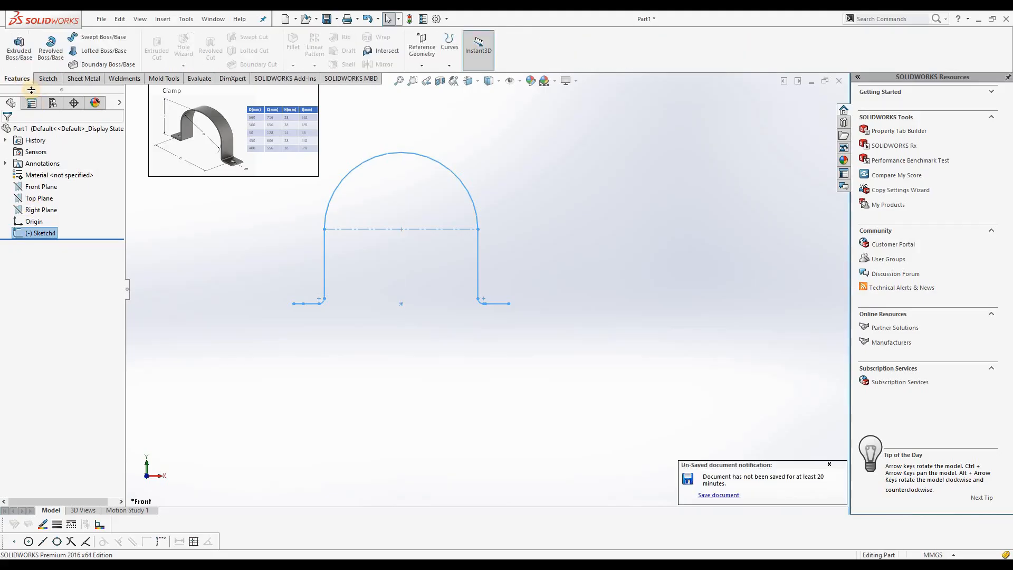
left_click(422, 67)
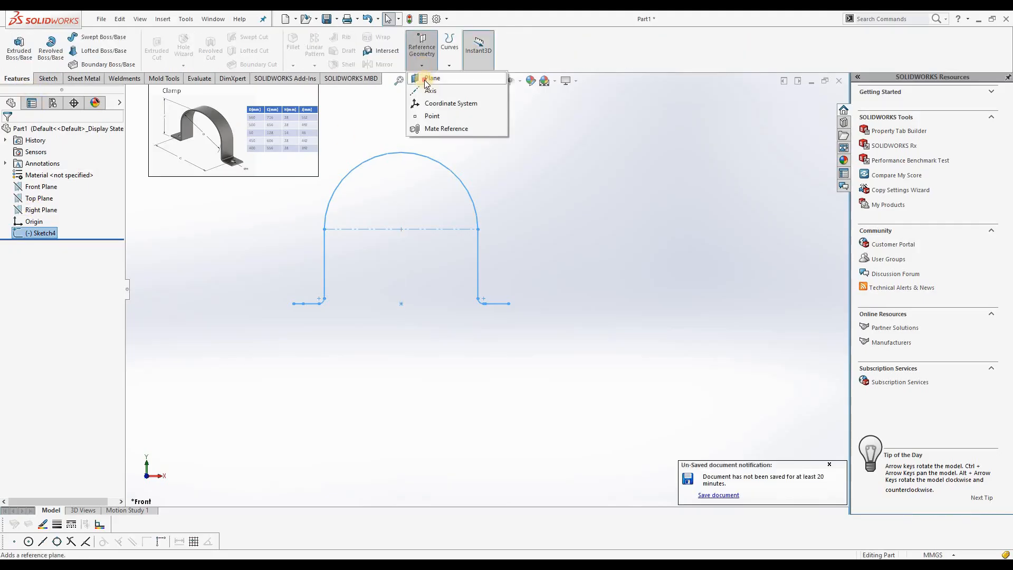
left_click(426, 84)
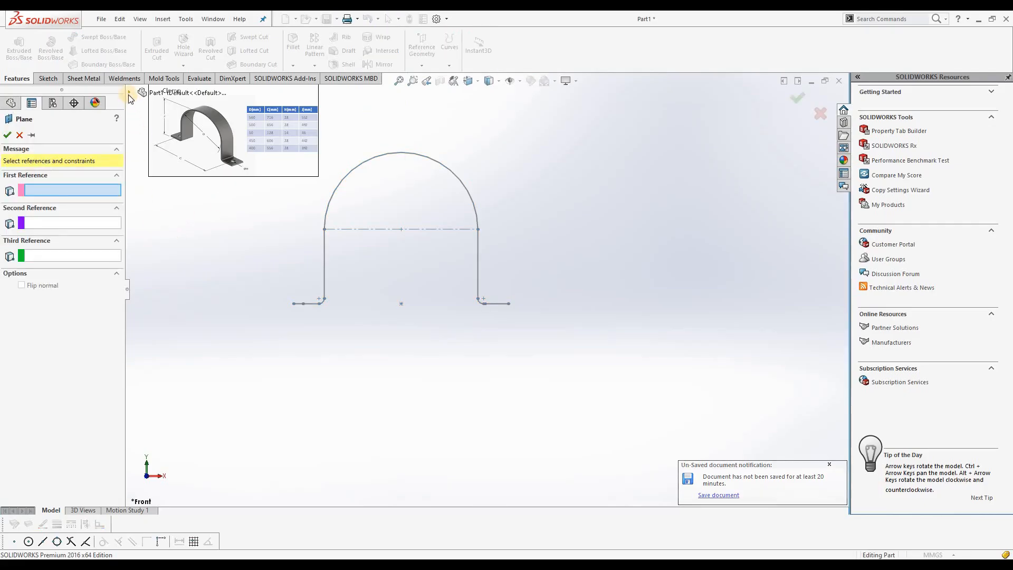
left_click(128, 92)
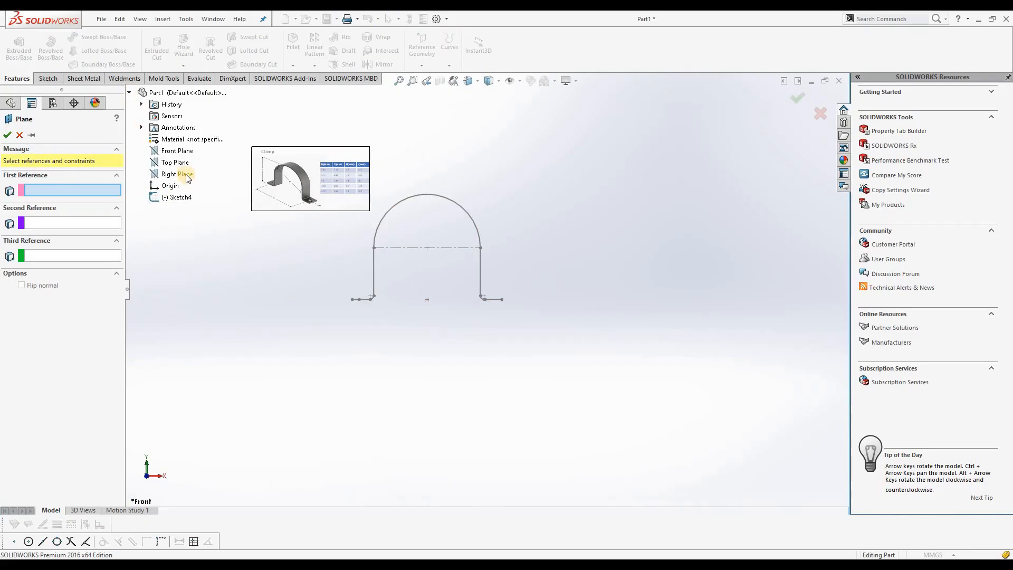
left_click(188, 175)
scroll(511, 287, "down", 2)
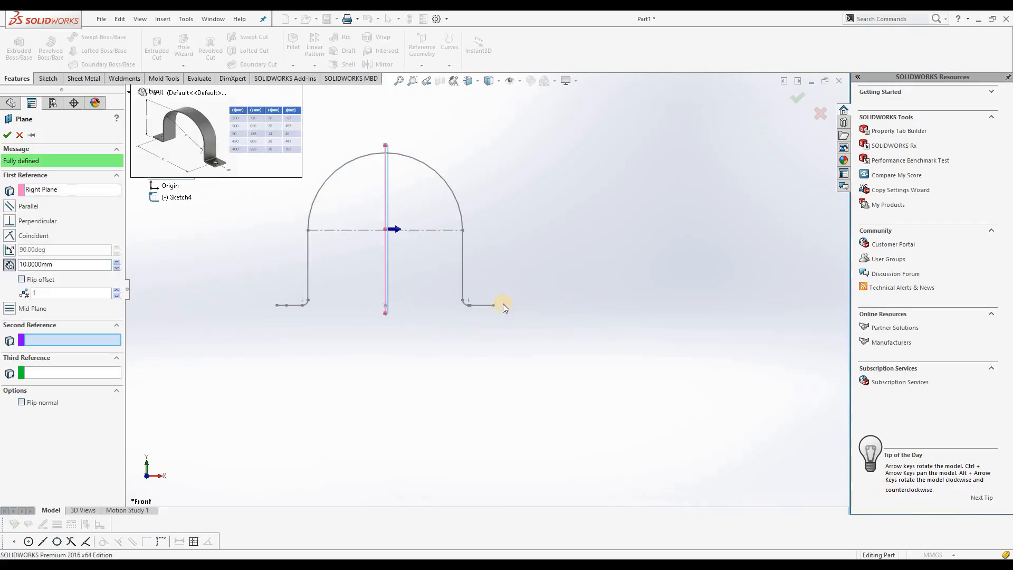
left_click(494, 305)
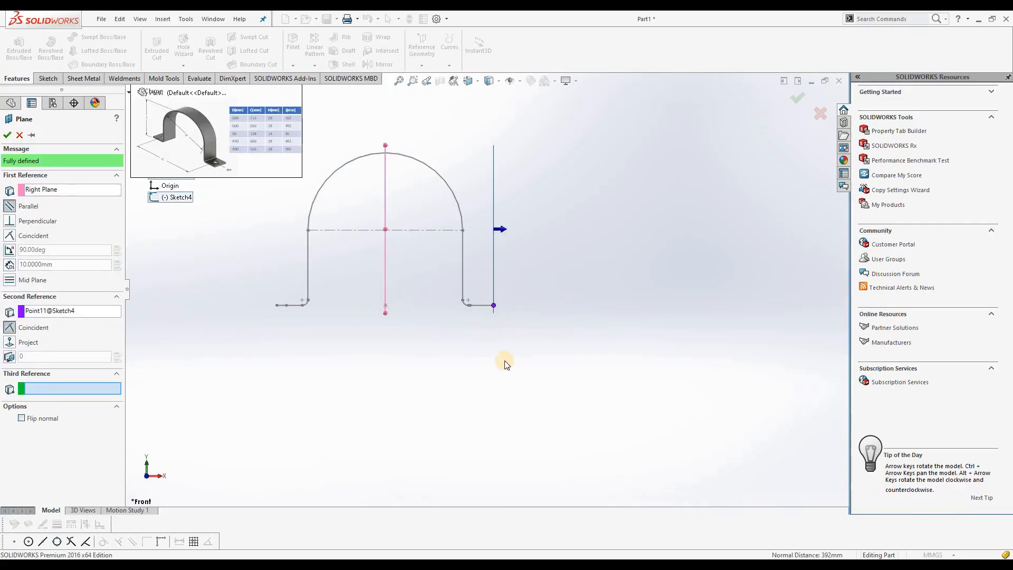
left_click(7, 138)
Step: Sketch a corner rectangle on the new plane from the foot's end point, 20 mm high and about 116 mm wide
mouse_move(568, 285)
middle_mouse_down()
mouse_move(534, 315)
mouse_move(528, 302)
middle_mouse_up()
left_click(516, 286)
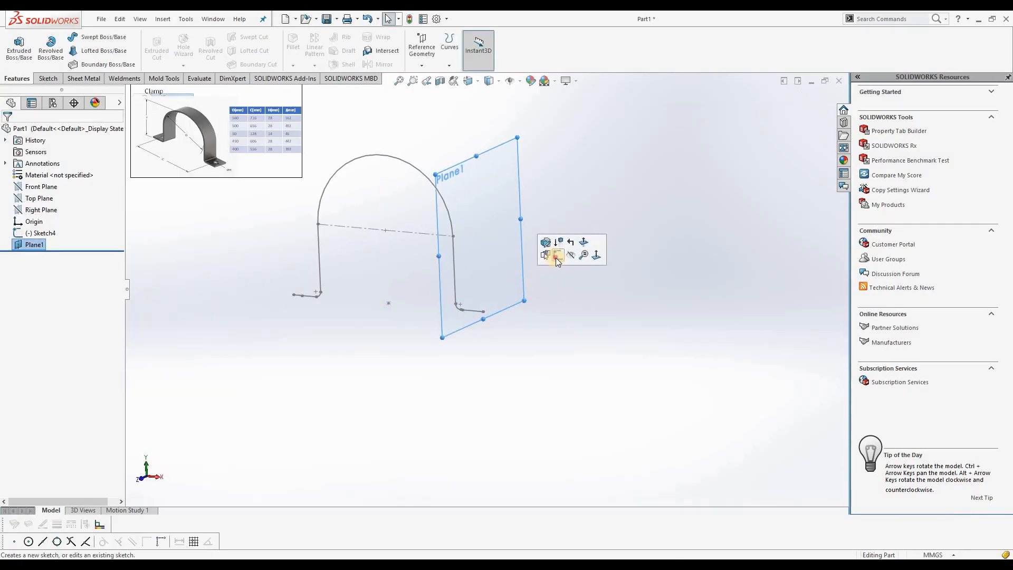
left_click(558, 256)
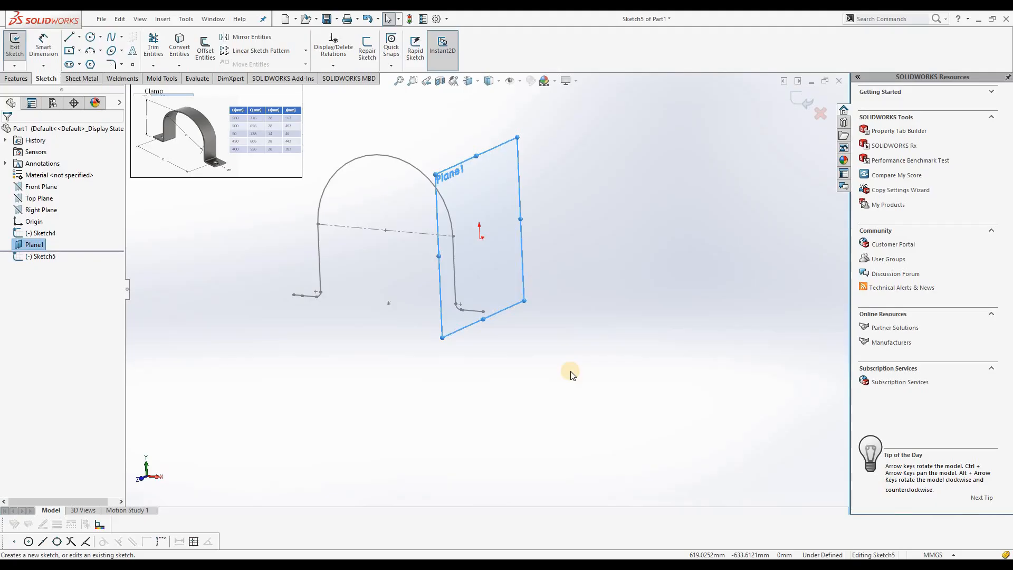
key("ctrl+8")
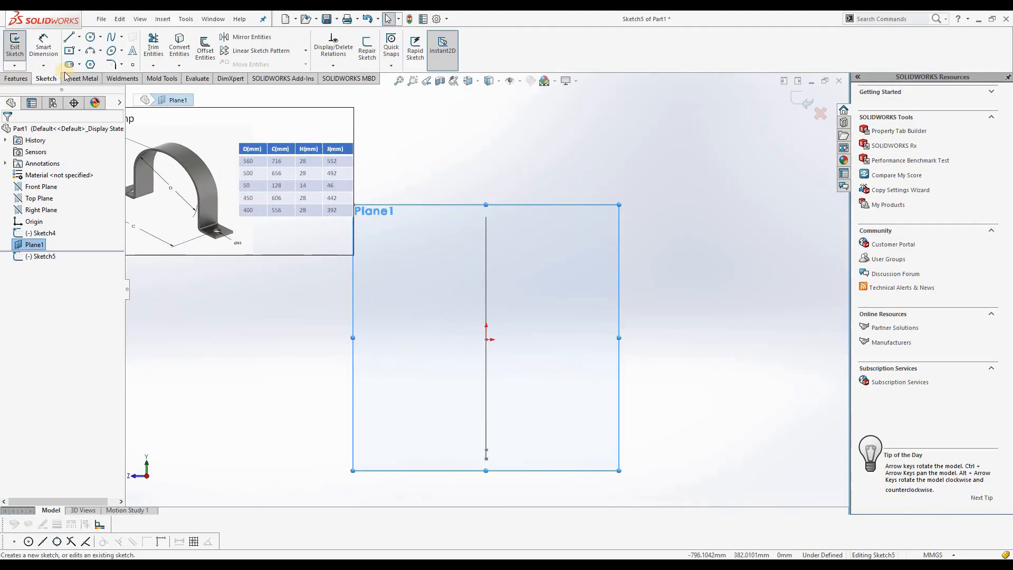
left_click(80, 52)
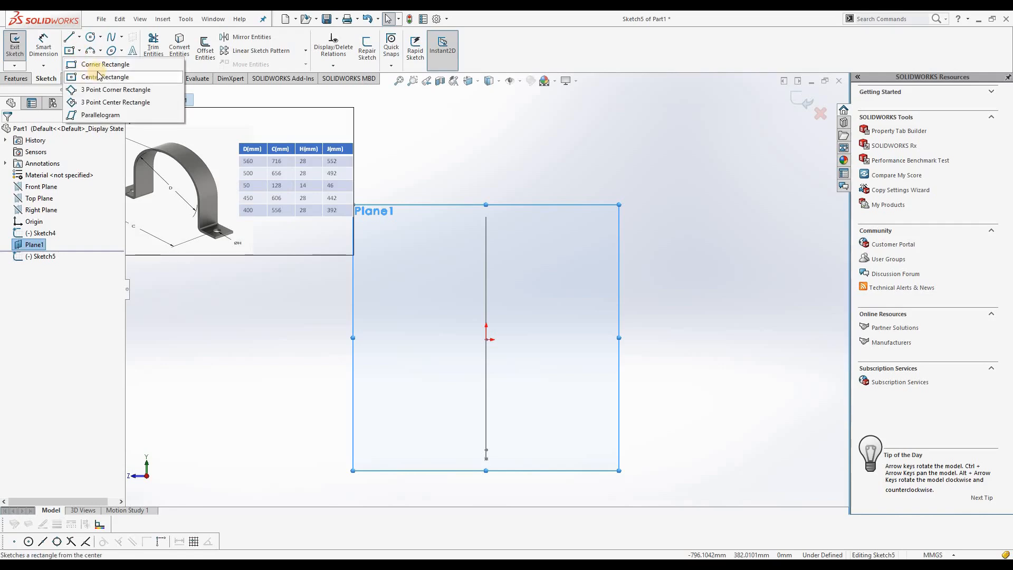
left_click(100, 64)
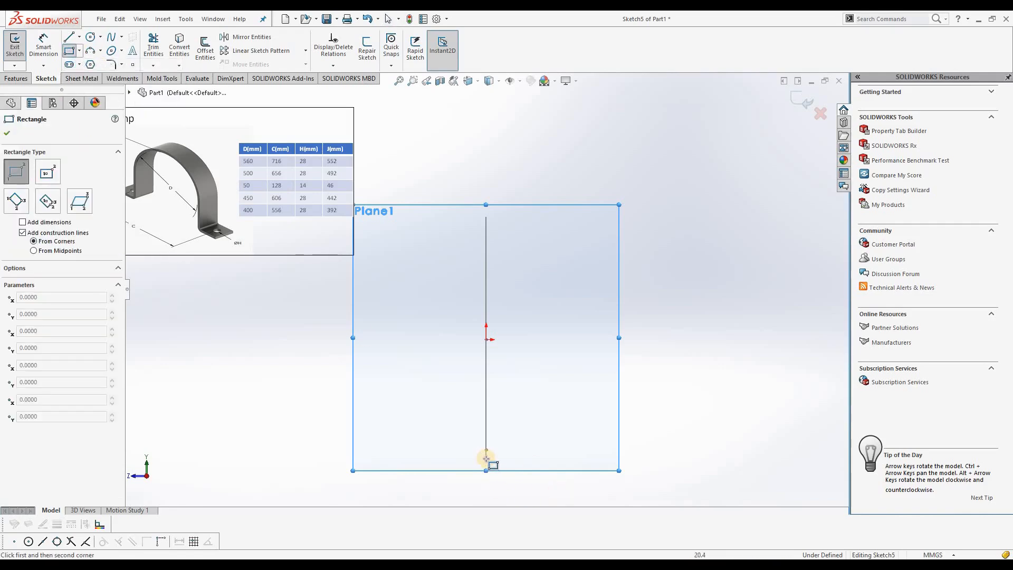
scroll(488, 461, "down", 5)
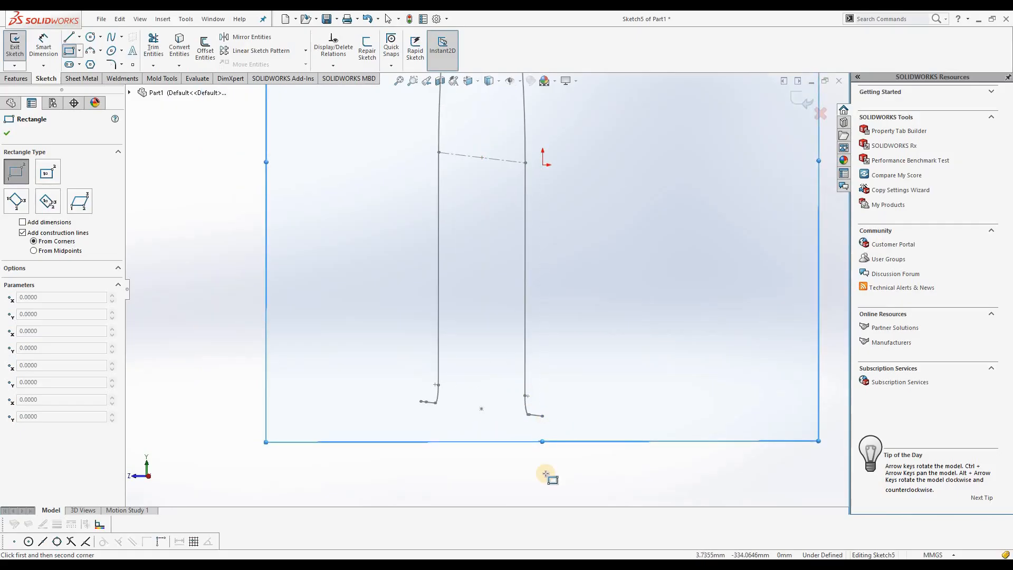
key("ctrl+8")
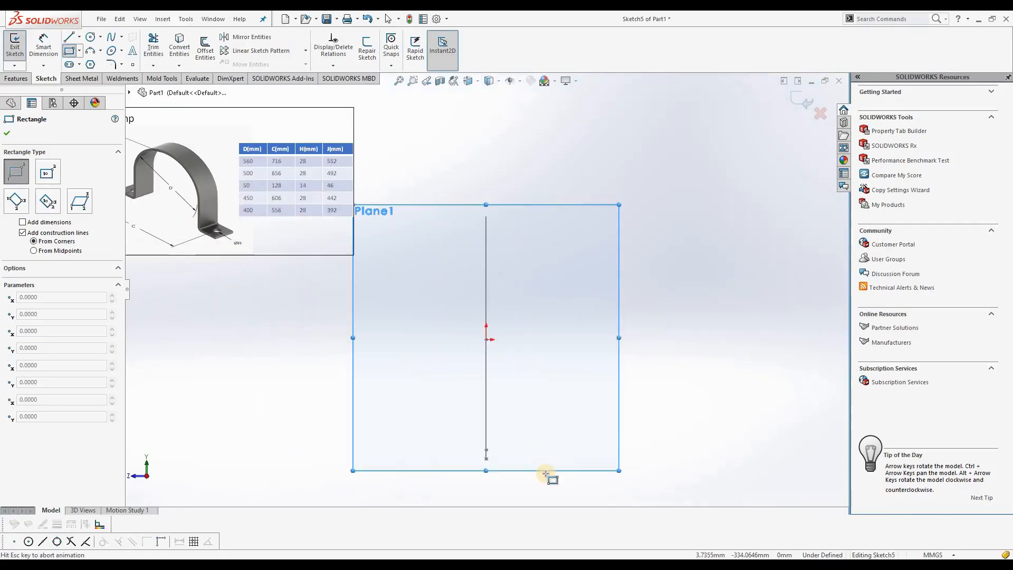
left_click(487, 458)
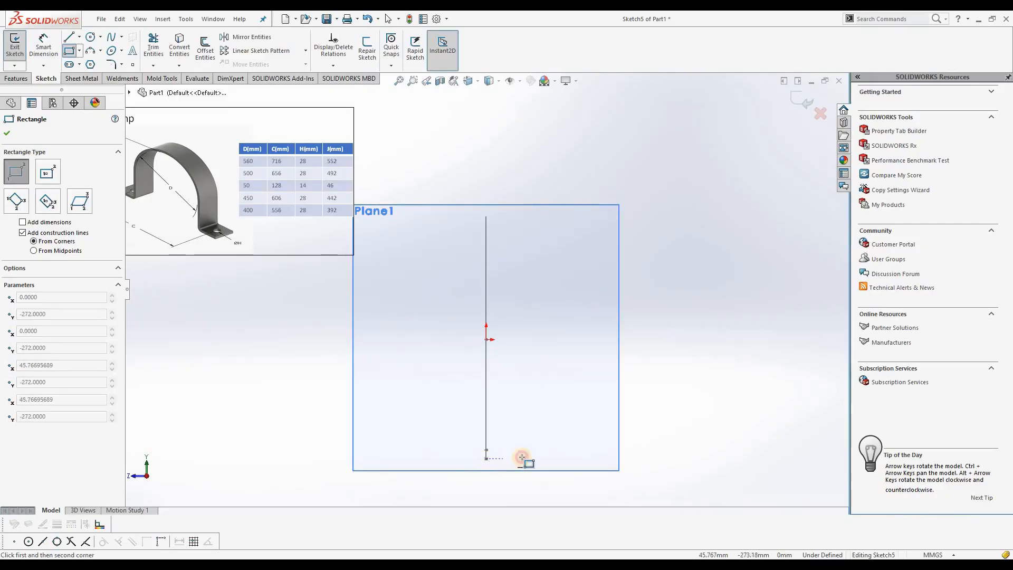
type("20")
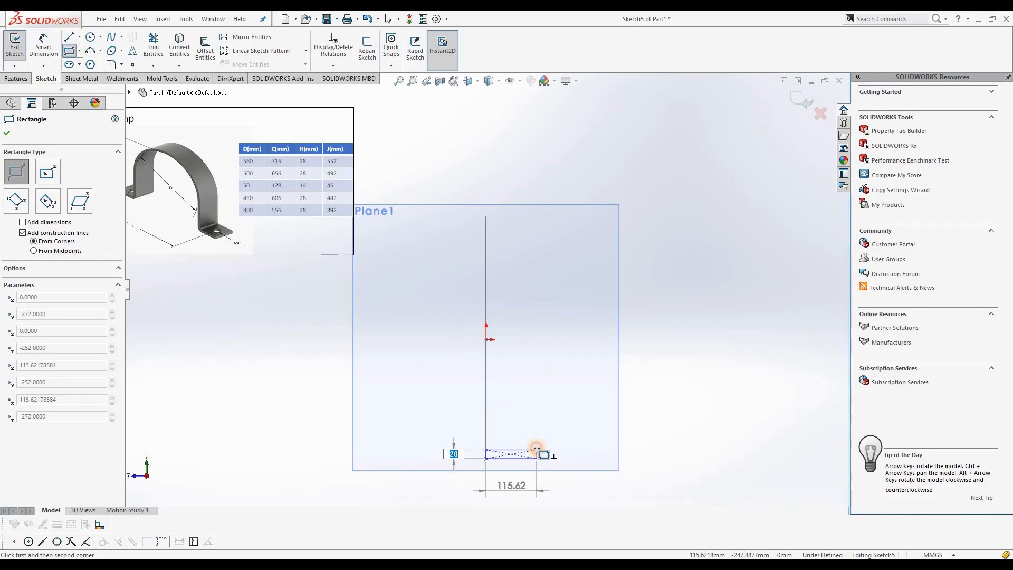
left_click(537, 450)
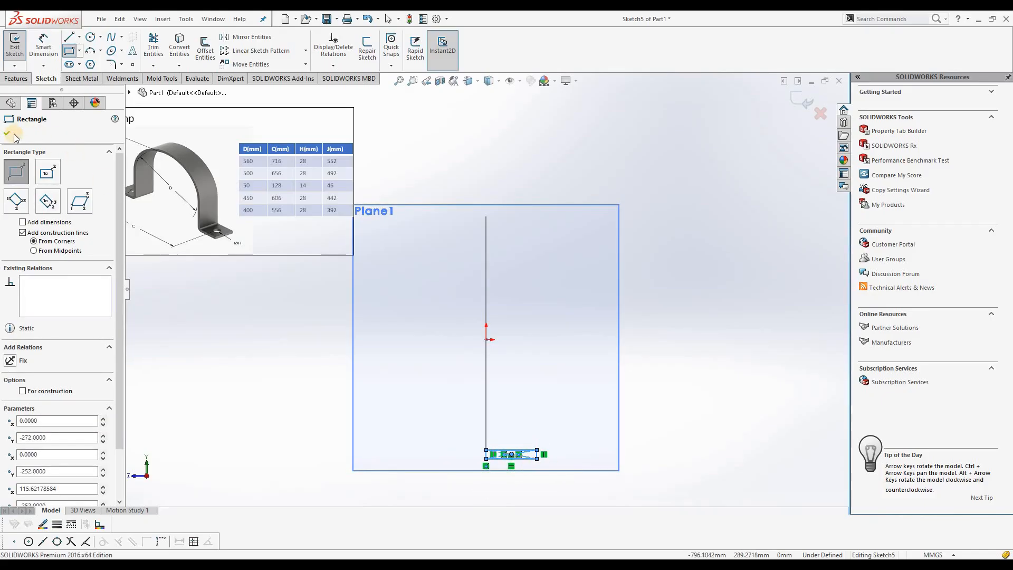
Step: Add a 20 mm height dimension to the rectangle's vertical edge at the foot's end point
left_click(43, 48)
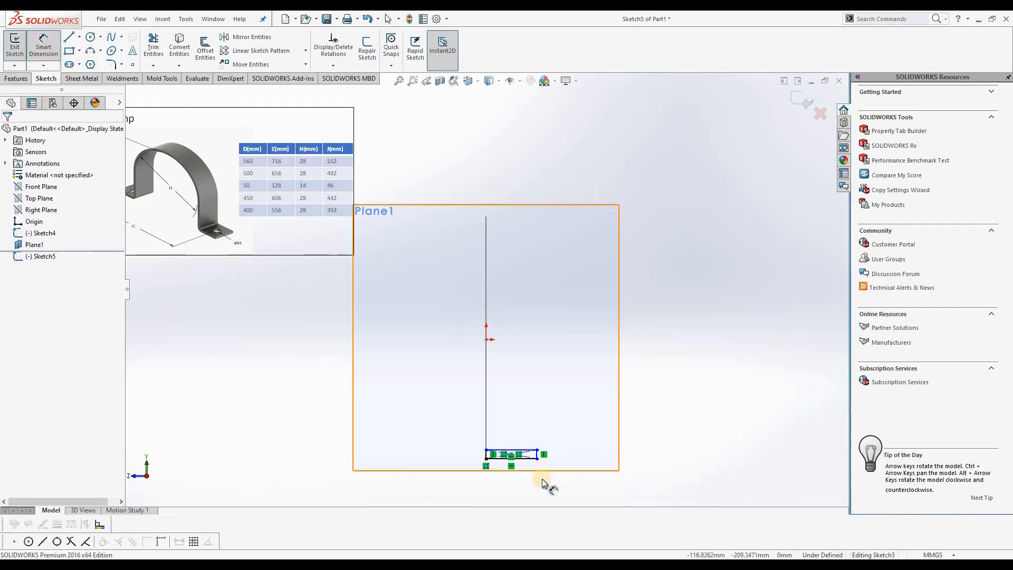
scroll(539, 456, "down", 4)
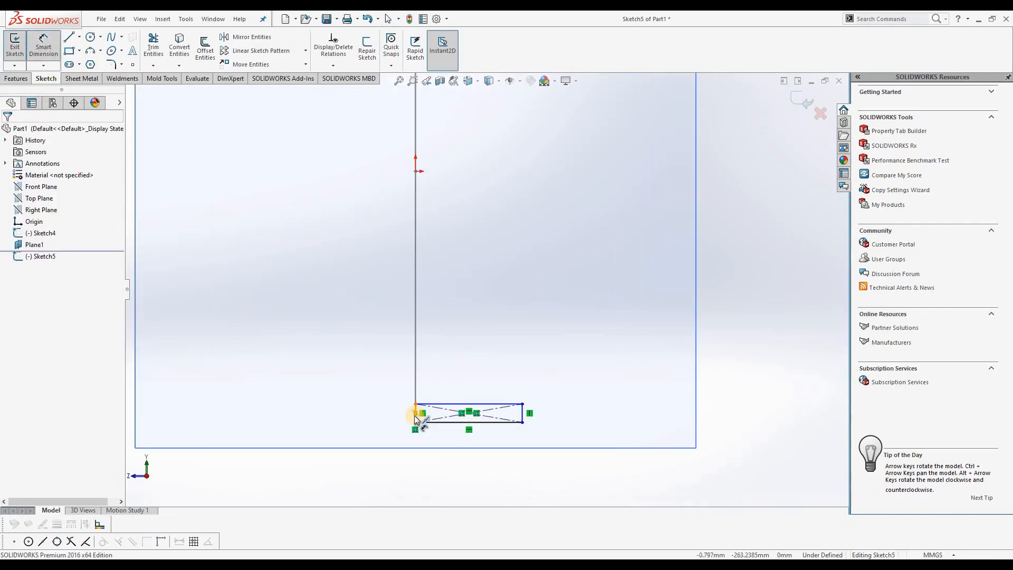
left_click(416, 417)
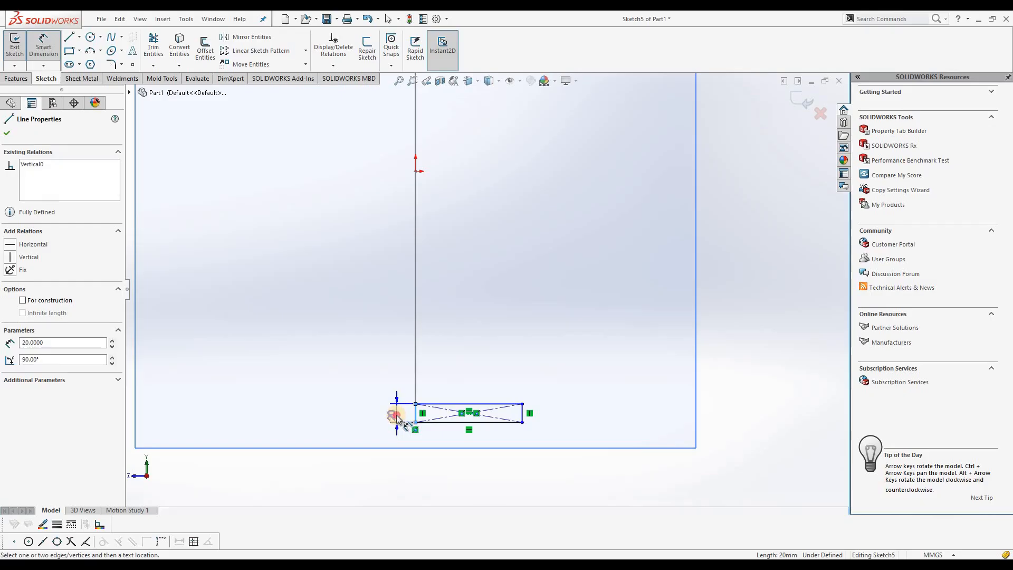
left_click(395, 417)
left_click(353, 414)
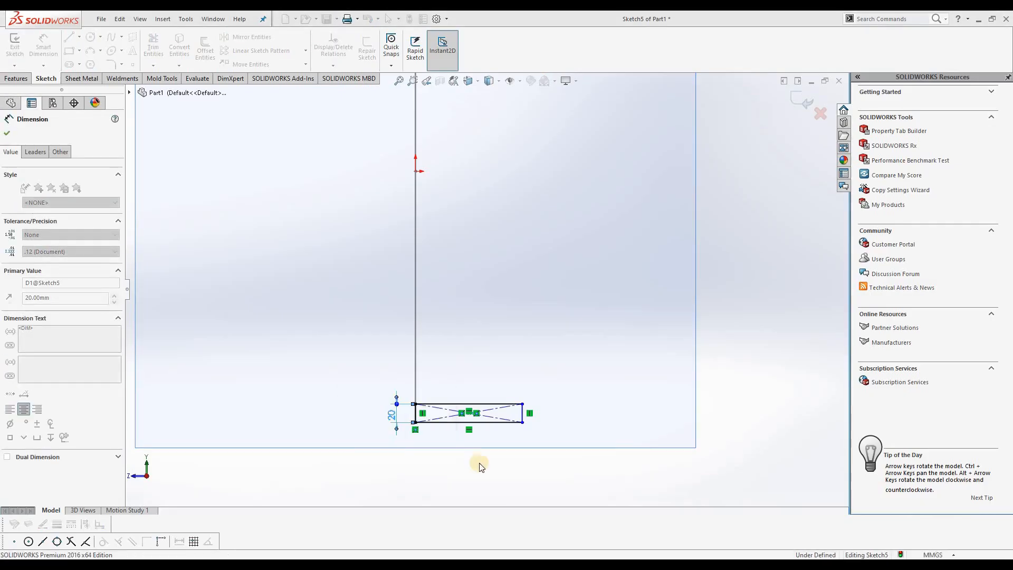
Step: Dimension the rectangle's lower edge at 150 mm and exit the sketch
left_click(497, 422)
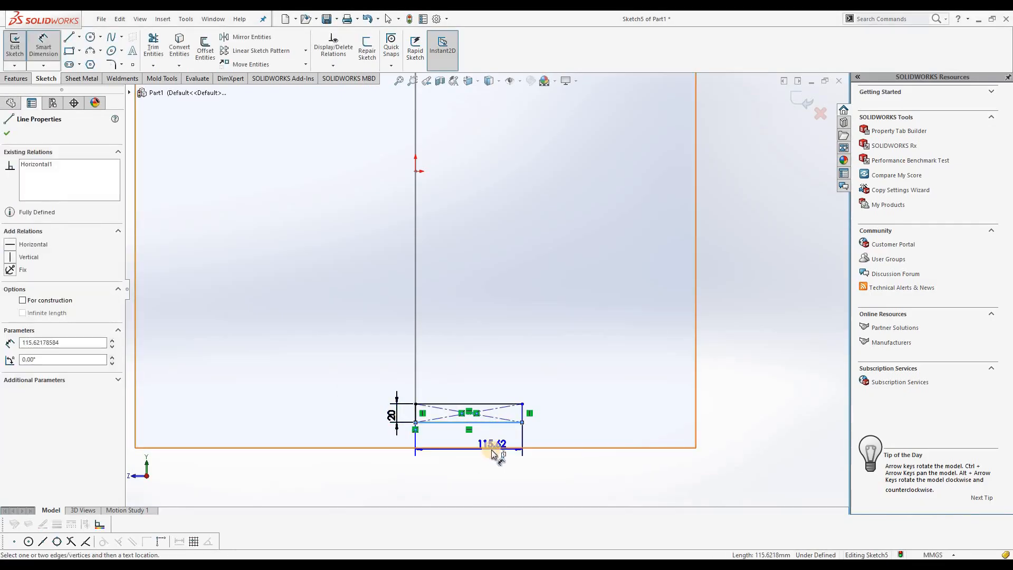
left_click(469, 454)
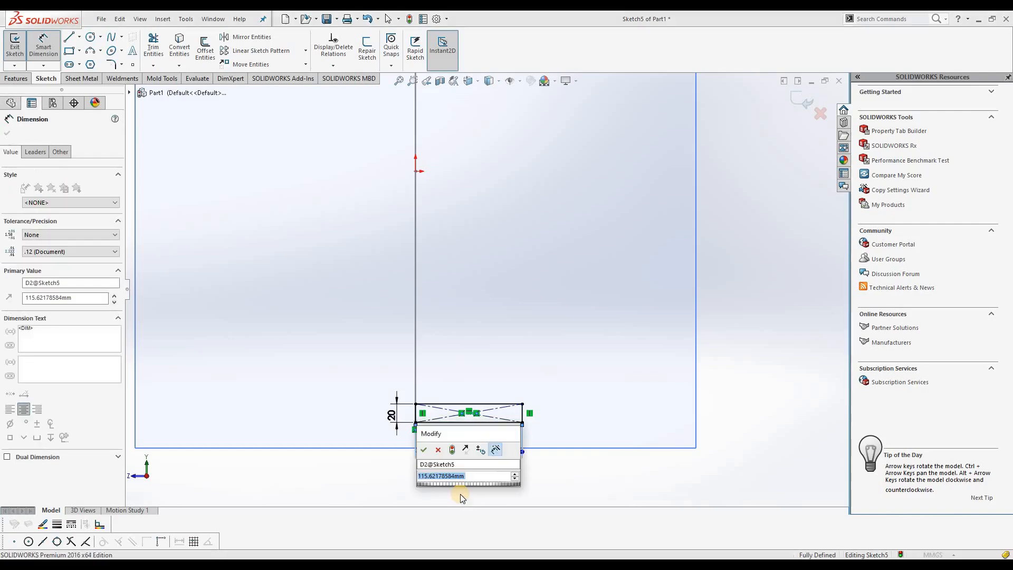
type("150")
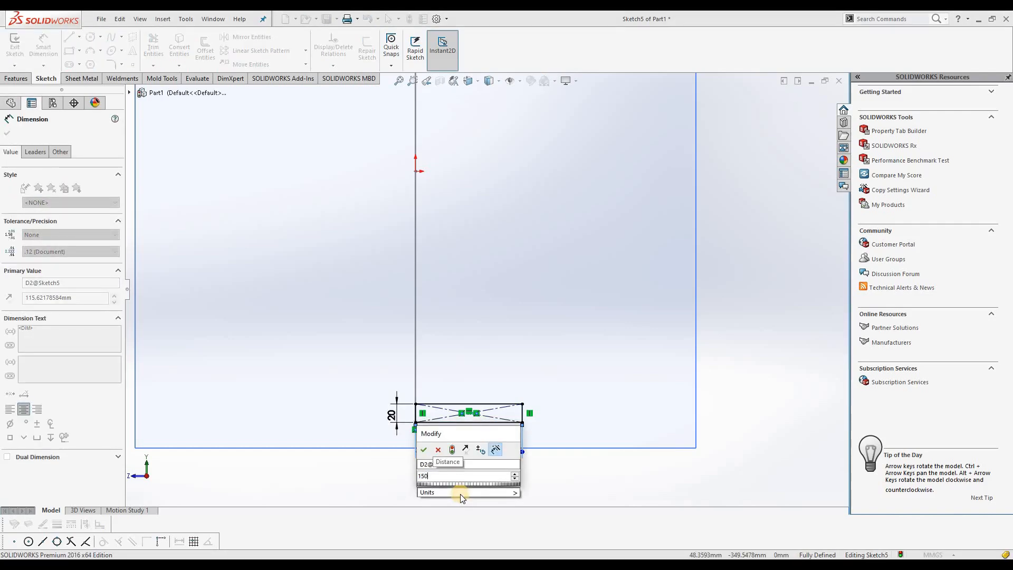
key("Return")
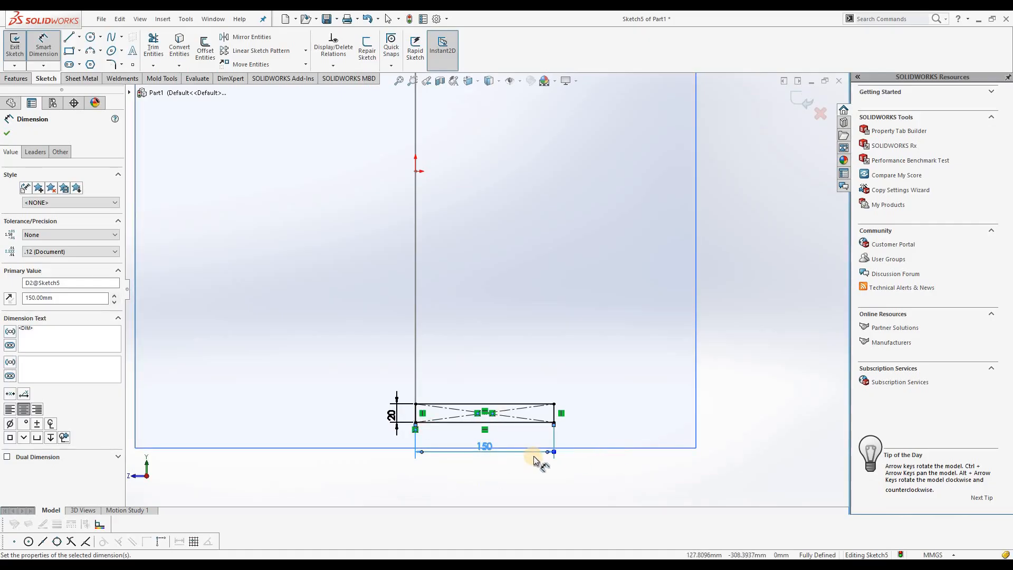
left_click(792, 106)
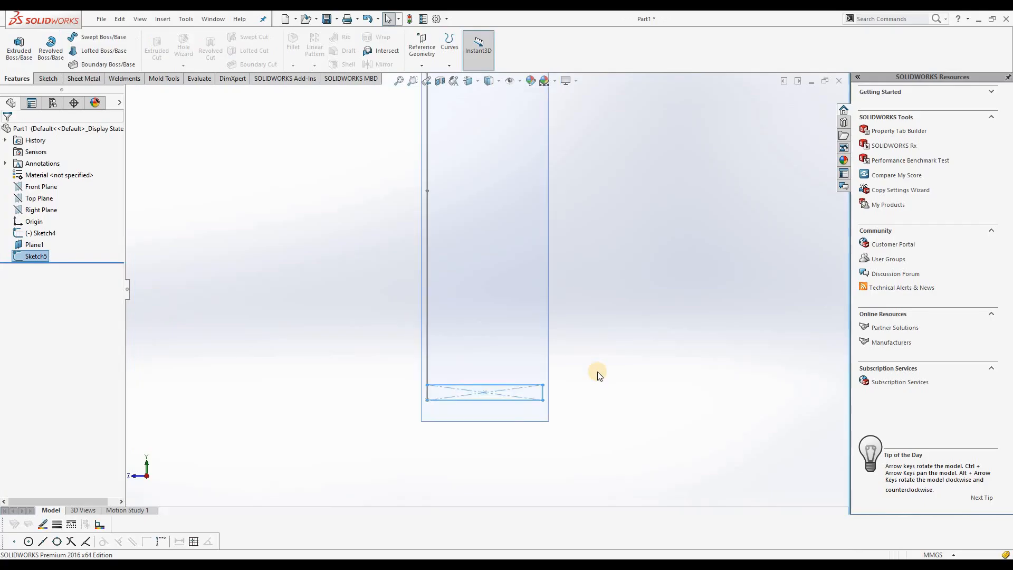
Step: Hide the reference plane that carries the rectangular cross-section sketch
scroll(606, 406, "up", 3)
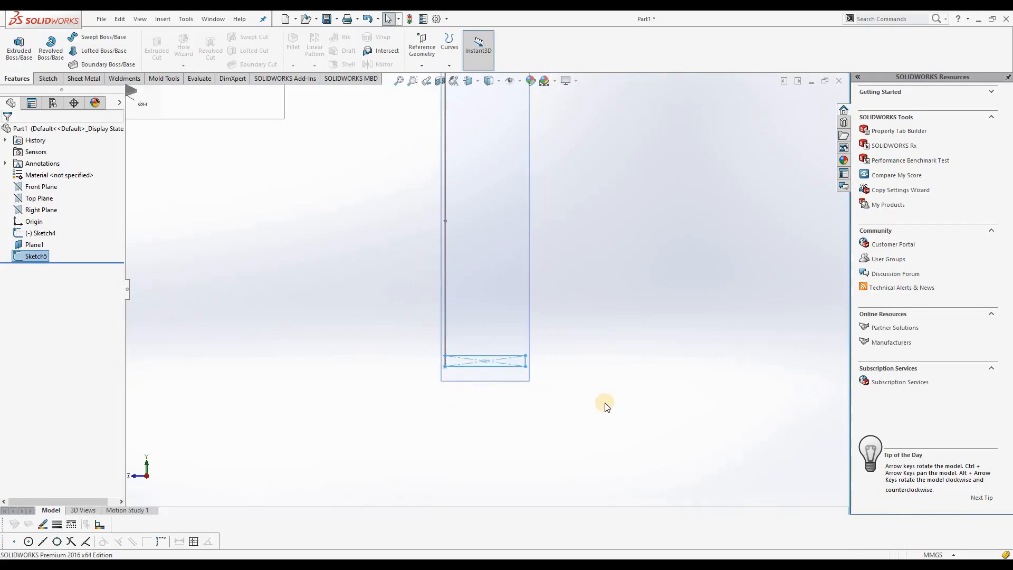
left_click(30, 245)
right_click(31, 245)
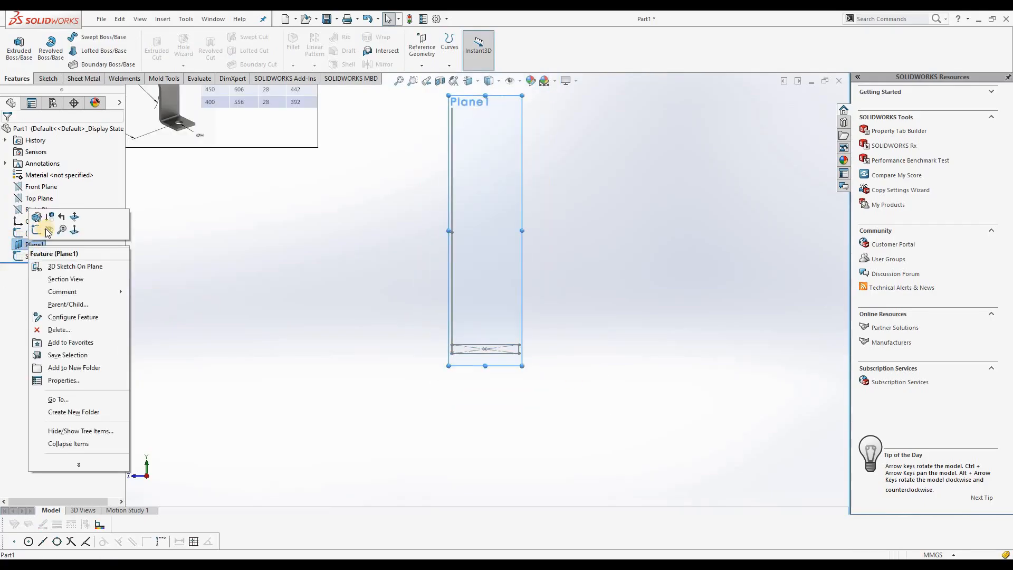
left_click(52, 235)
Step: Sweep the 150 x 20 mm rectangle sketch along the clamp profile path to create the solid body
key("z")
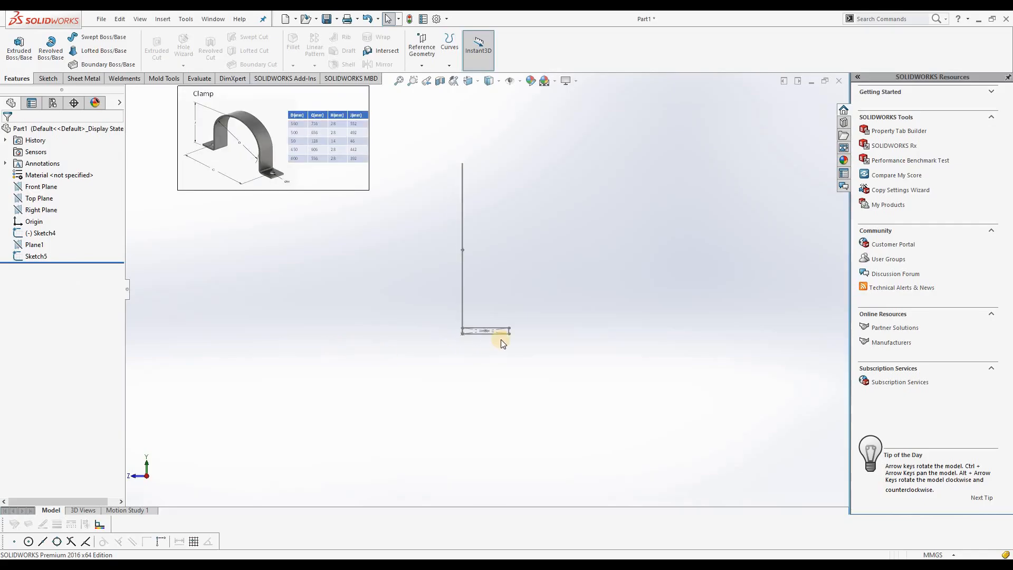
middle_click_drag(337, 318, 549, 350)
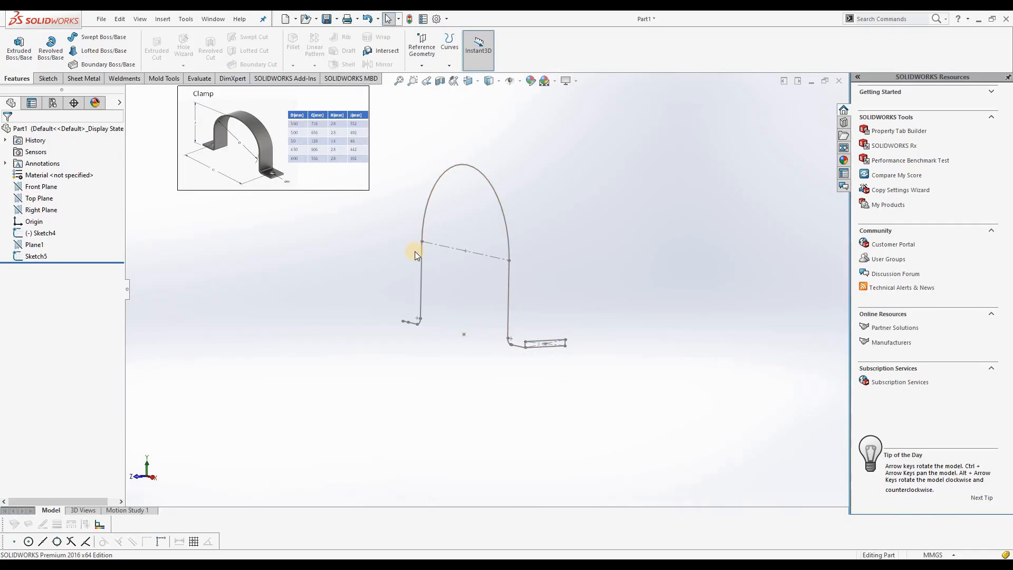
left_click(101, 39)
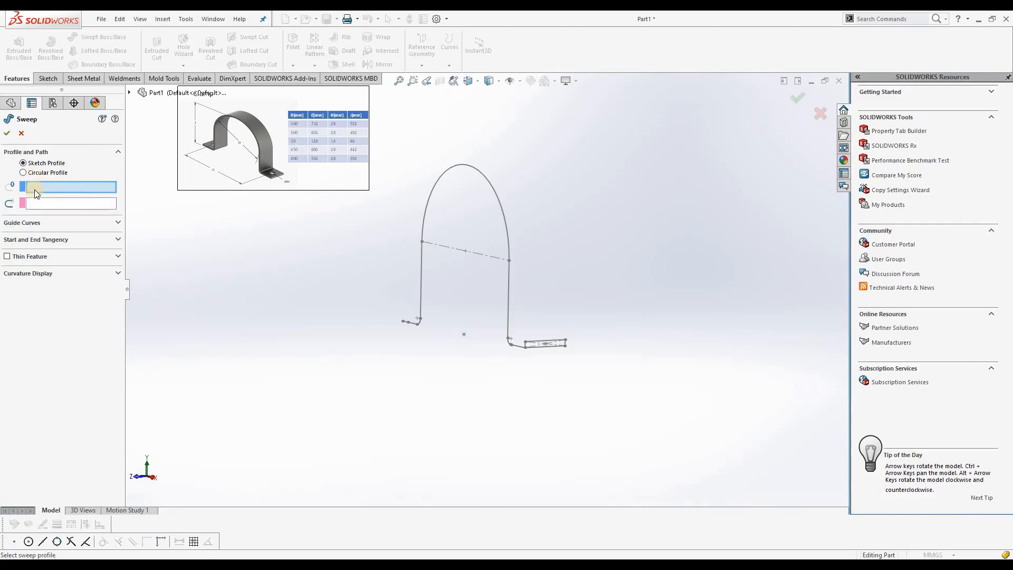
left_click(129, 93)
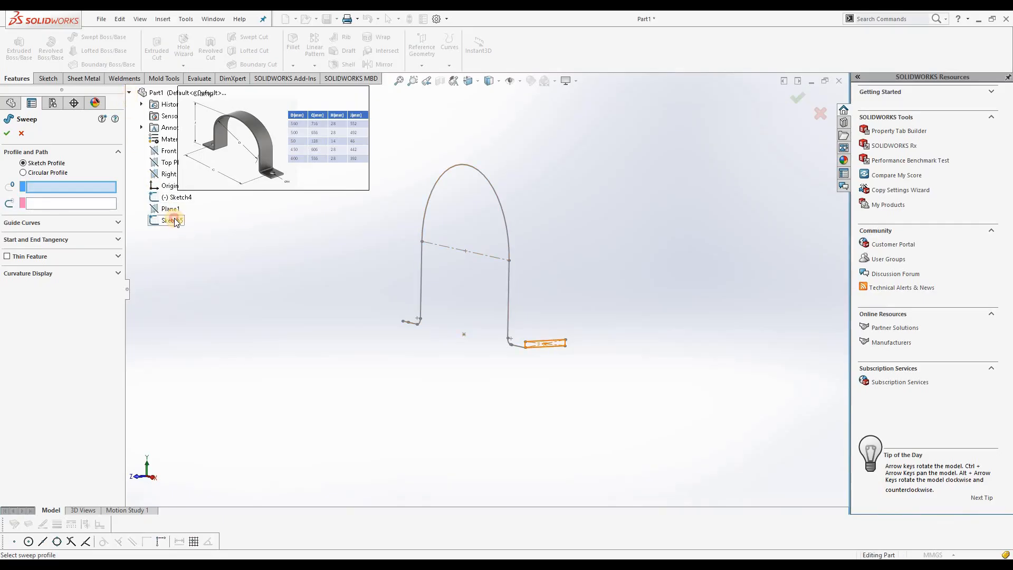
left_click(173, 220)
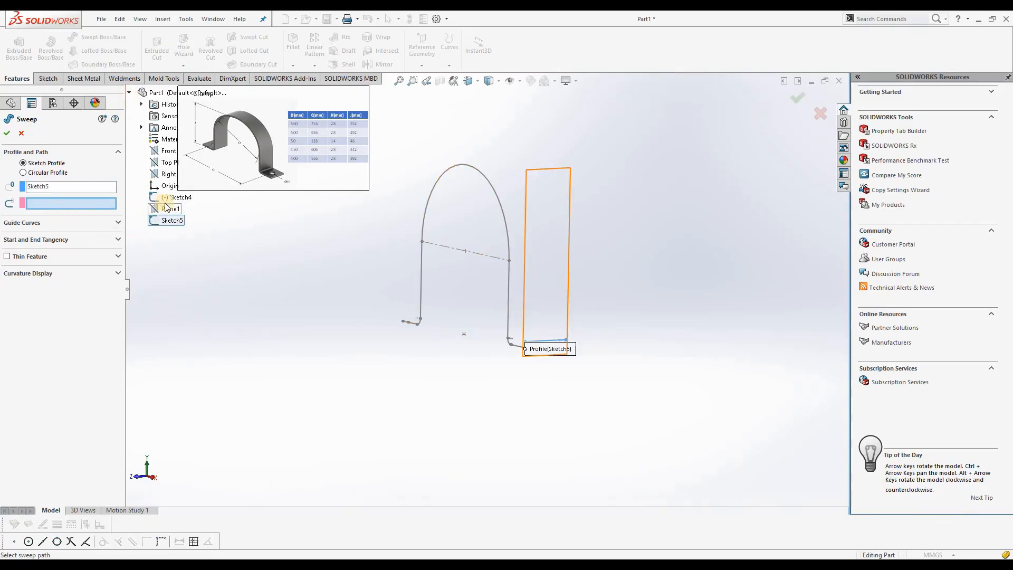
left_click(166, 202)
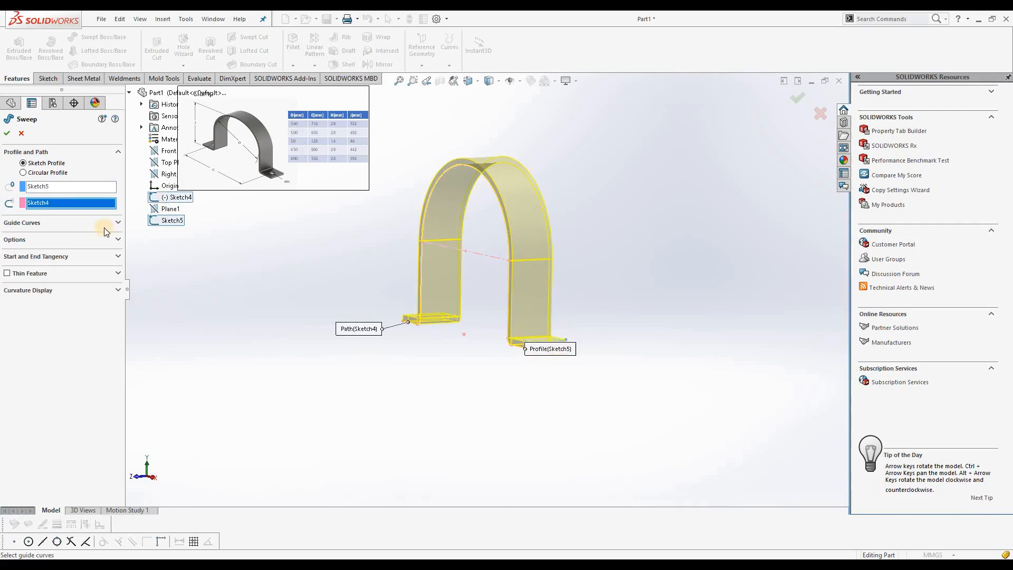
left_click(8, 135)
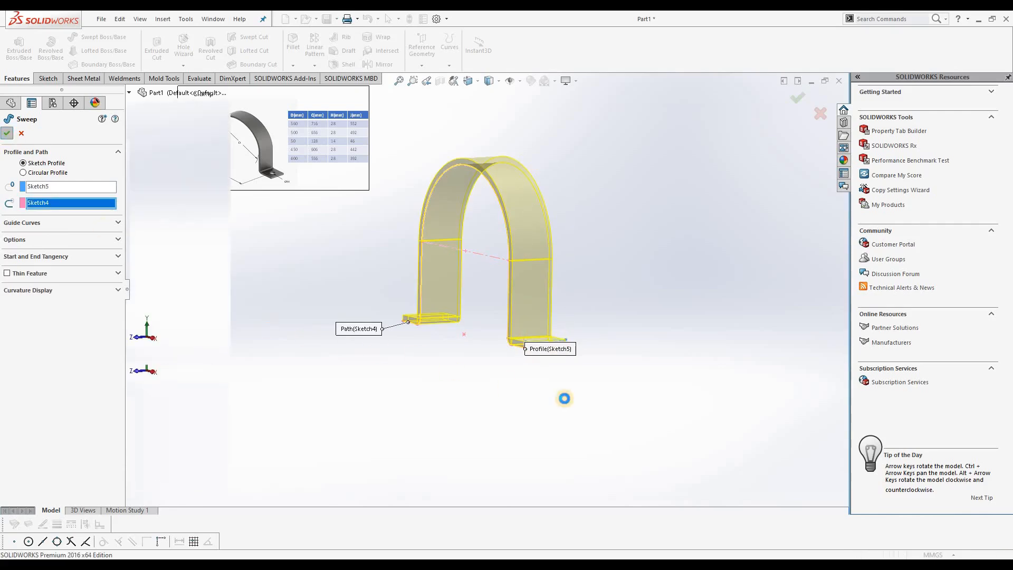
left_click(477, 371)
Step: Start a new sketch on the upper face of the clamp's right foot and view it face-on
middle_click_drag(452, 355, 520, 432)
scroll(623, 327, "down", 3)
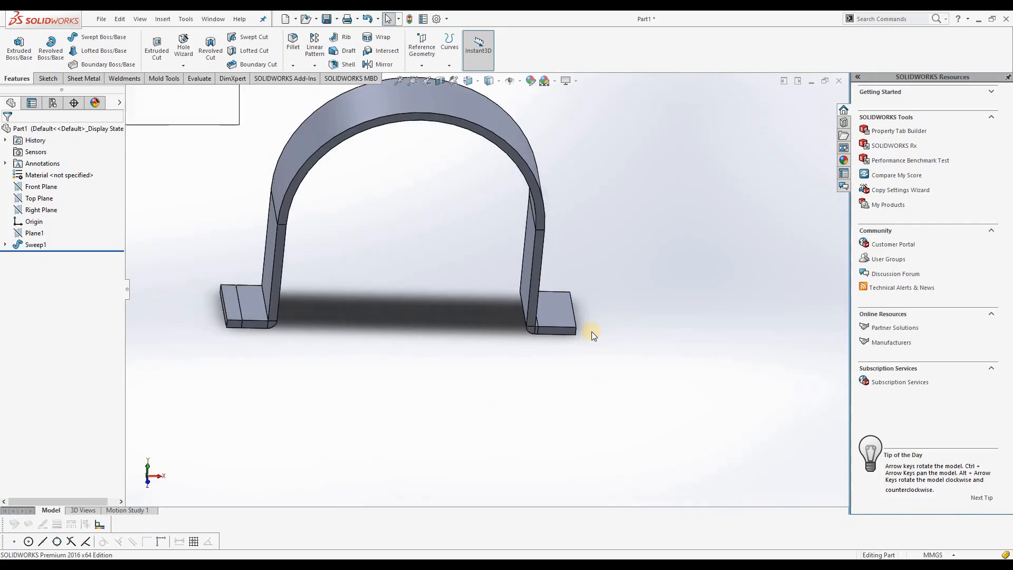
middle_click_drag(526, 394, 544, 395)
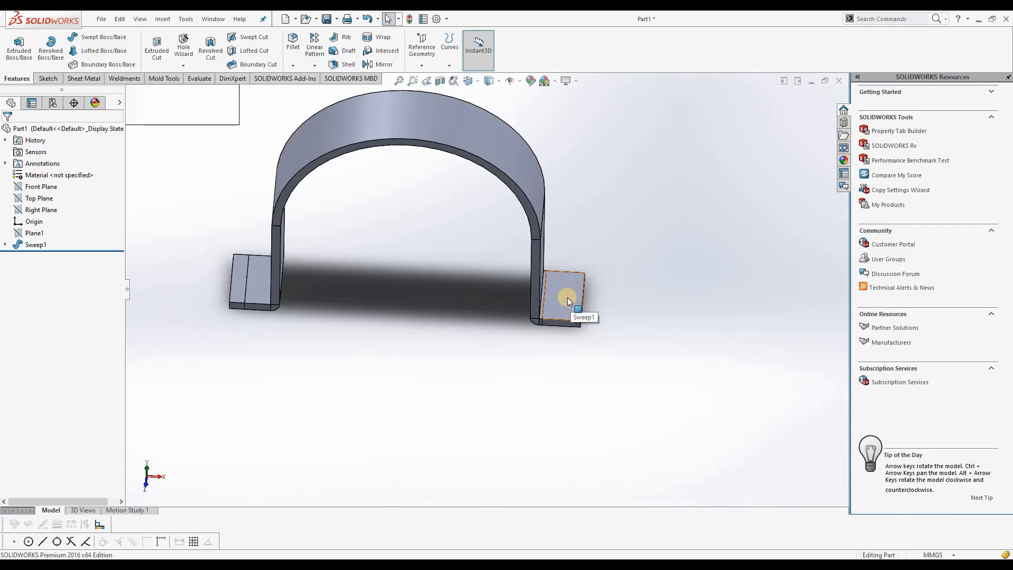
middle_click_drag(512, 384, 559, 310)
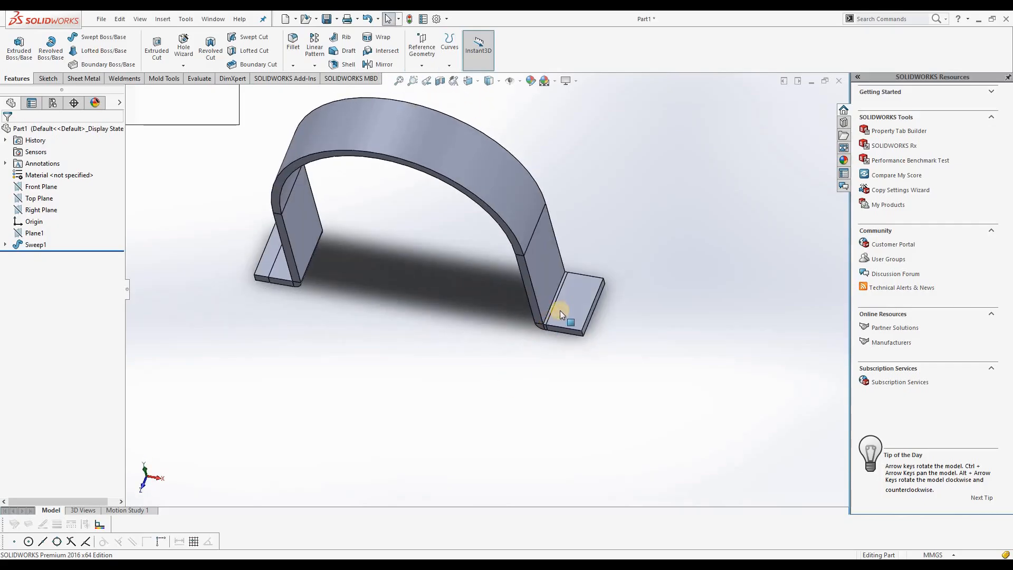
left_click(568, 305)
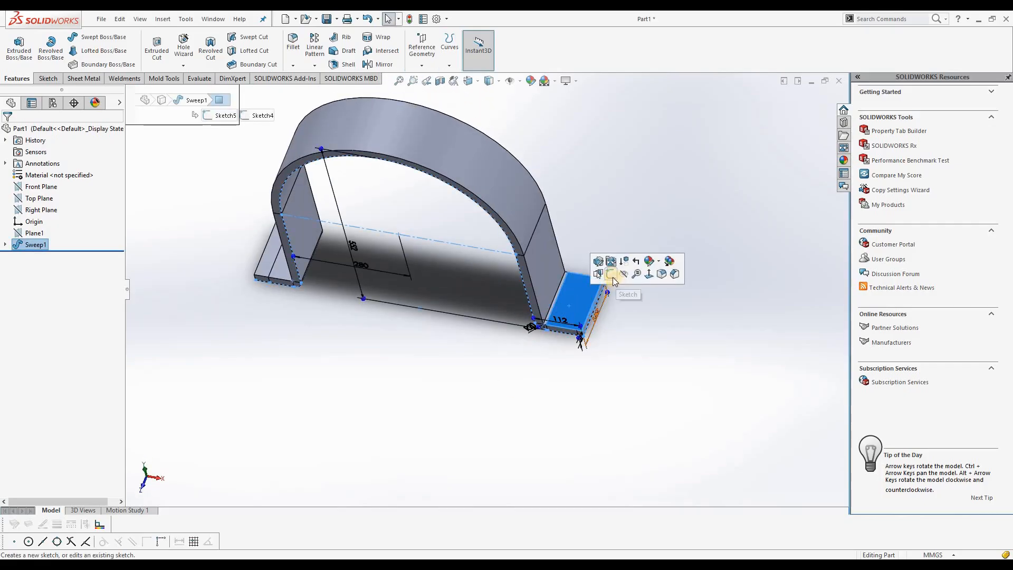
left_click(611, 275)
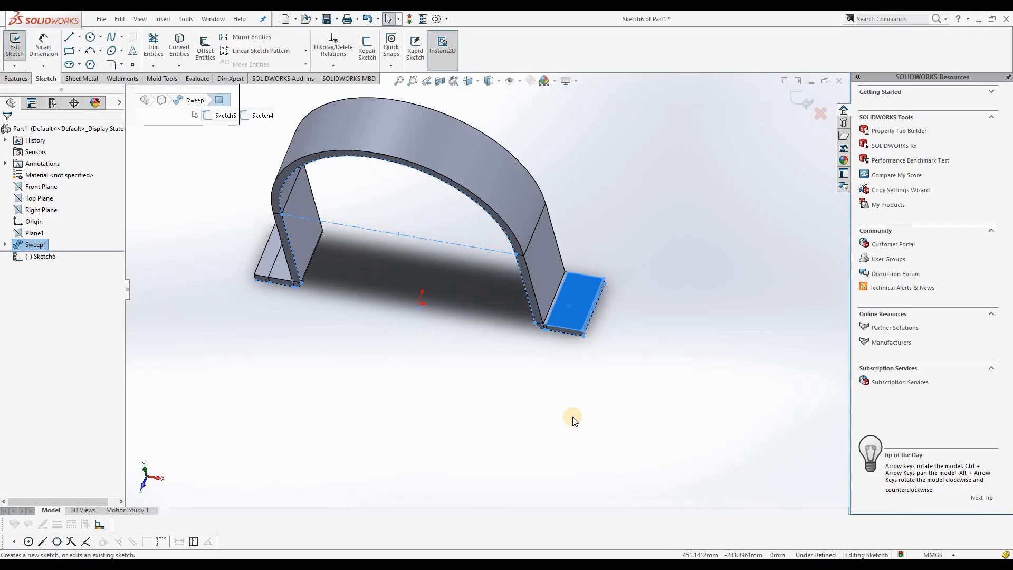
key("ctrl+8")
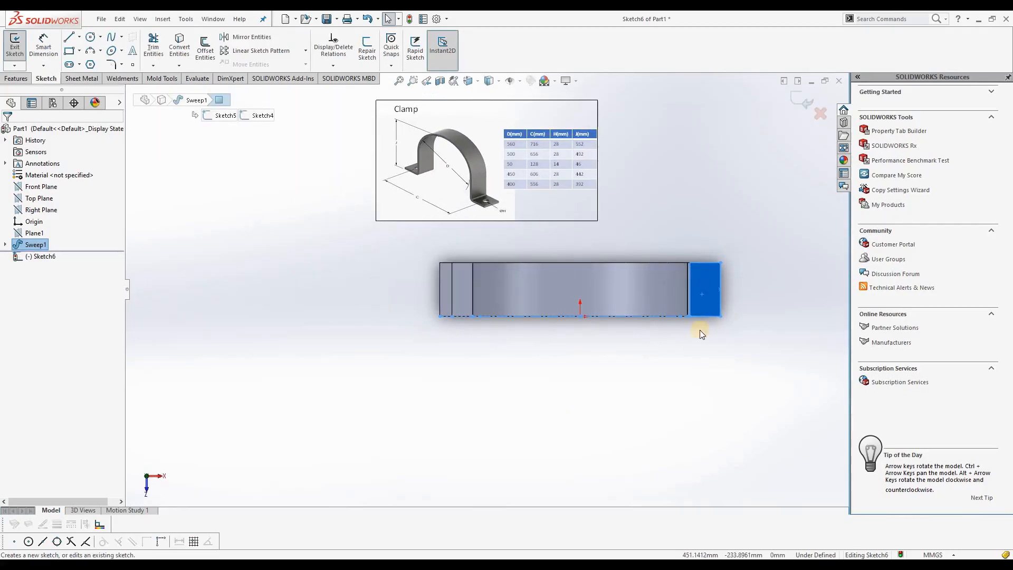
Step: Draw a circle of 28 mm diameter near the middle of the right foot
scroll(745, 296, "down", 2)
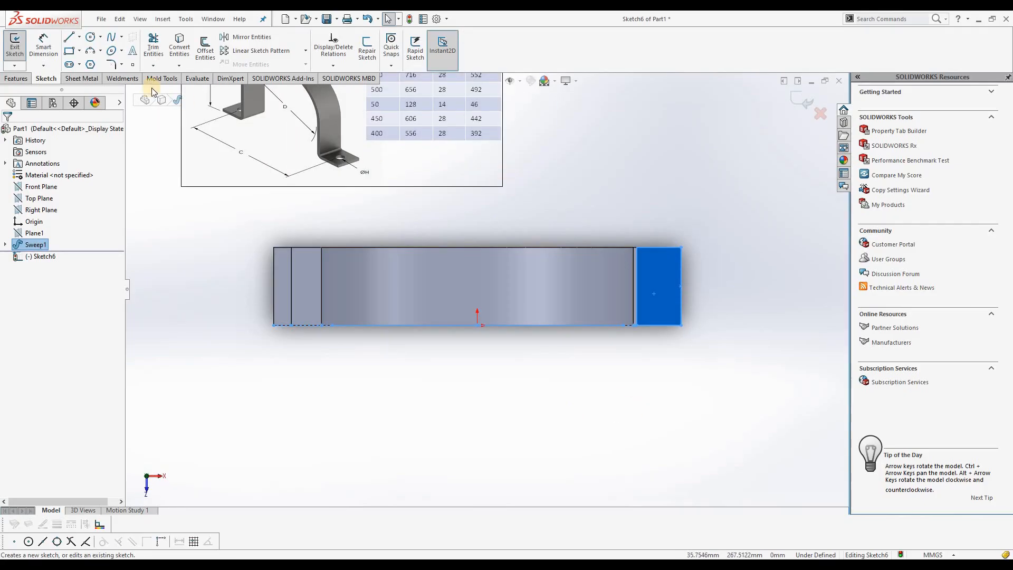
left_click(90, 37)
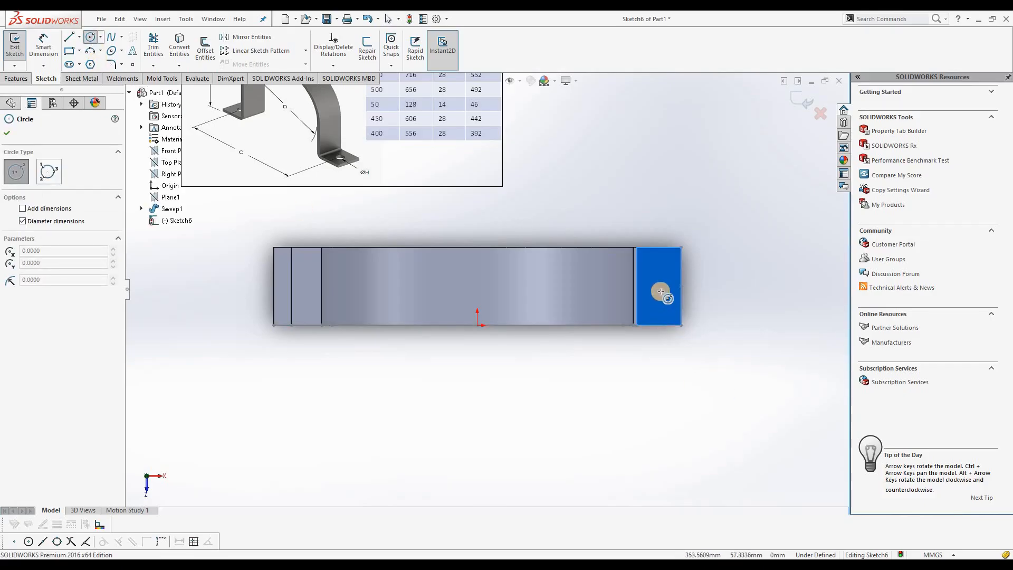
left_click(658, 287)
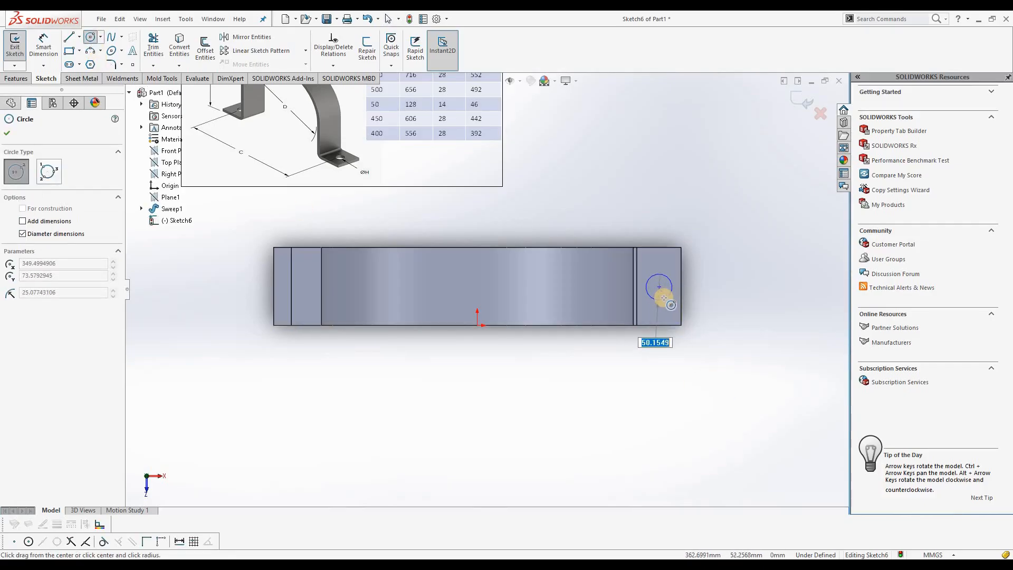
key("Return")
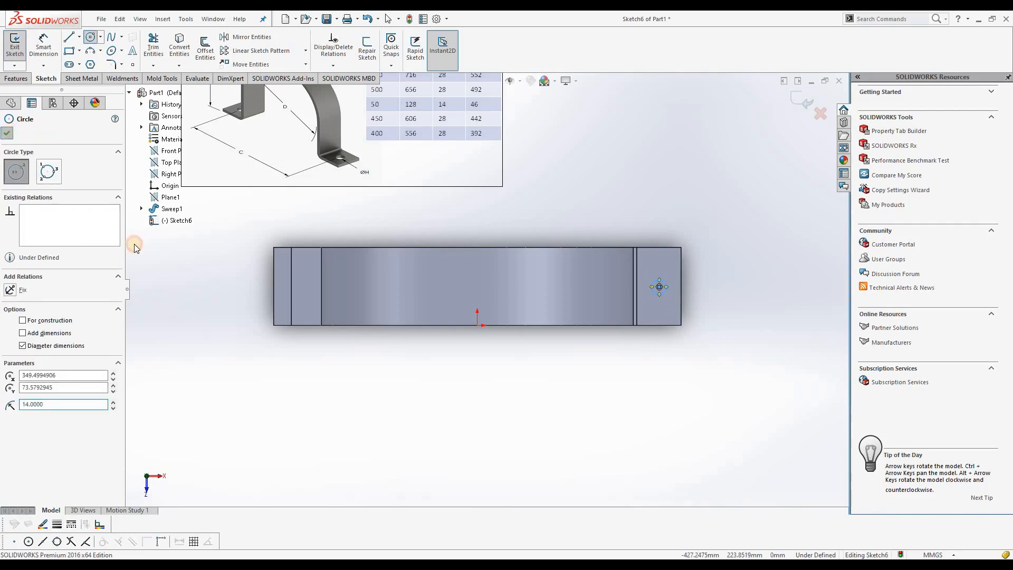
left_click(9, 134)
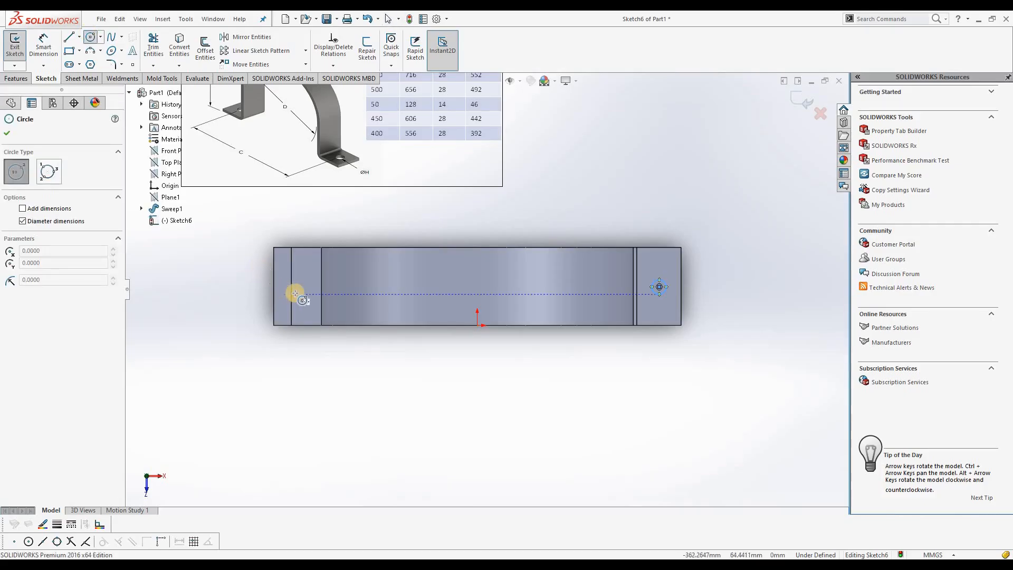
Step: Draw a second circle of 28 mm diameter on the left foot, level with the first circle's center
left_click_drag(293, 288, 299, 294)
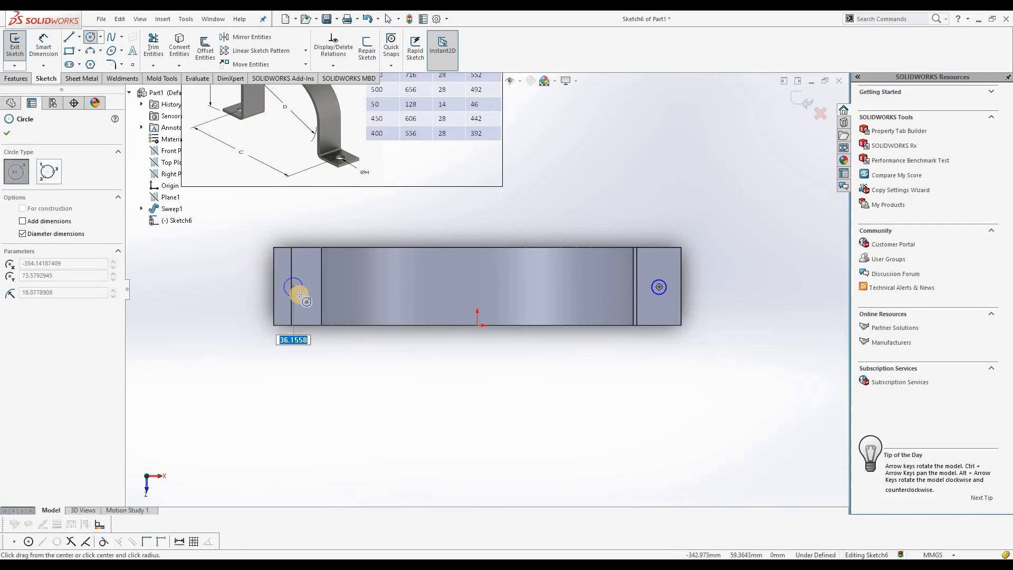
key("Return")
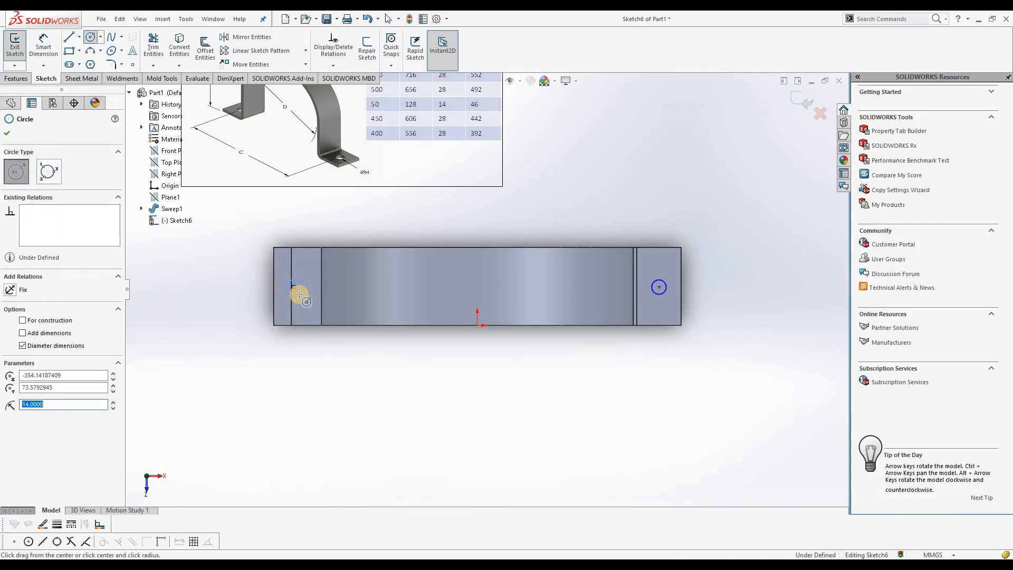
key("Escape")
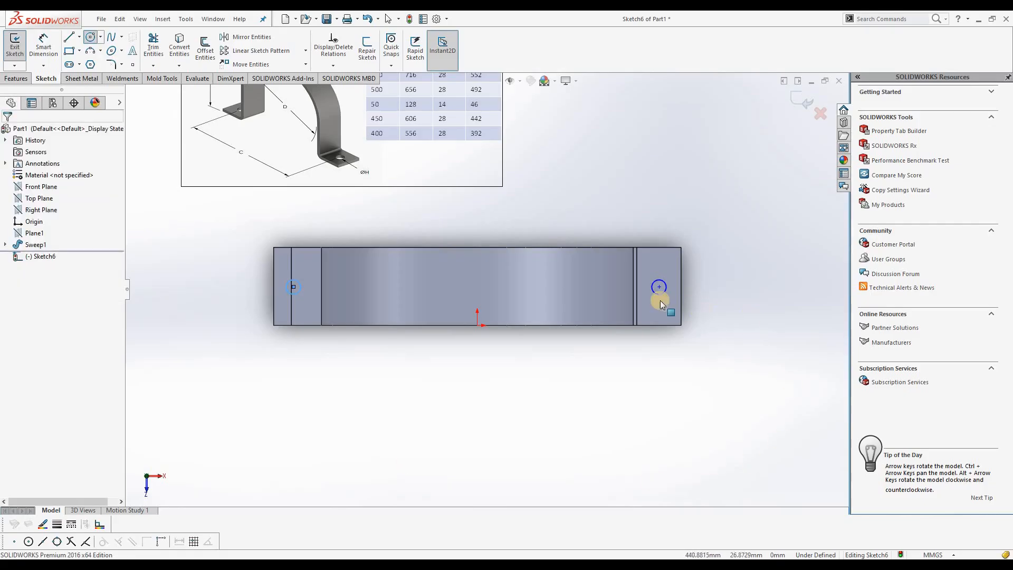
Step: Add a 28 mm diameter dimension to the circle on the left foot
key("d")
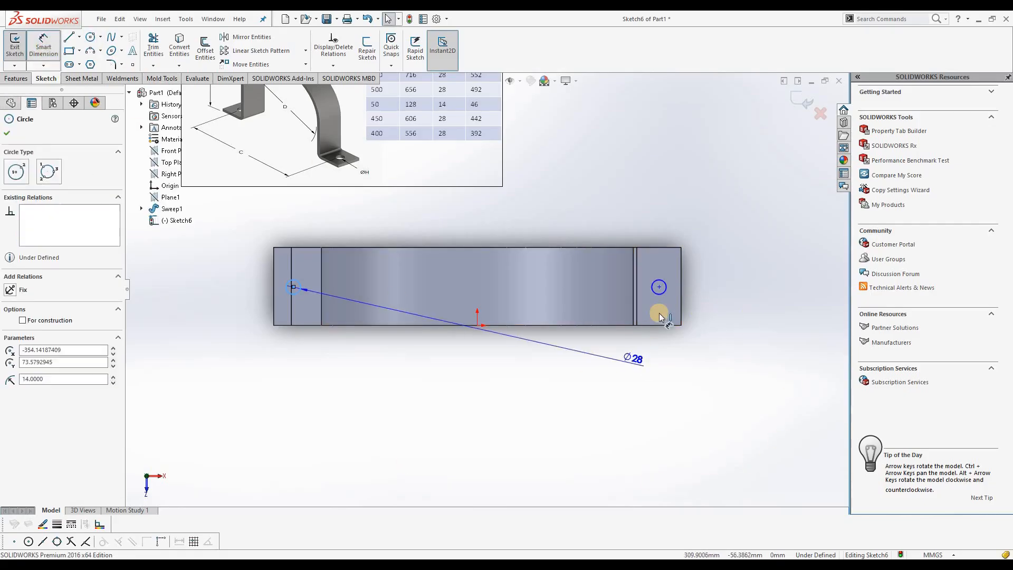
left_click(243, 310)
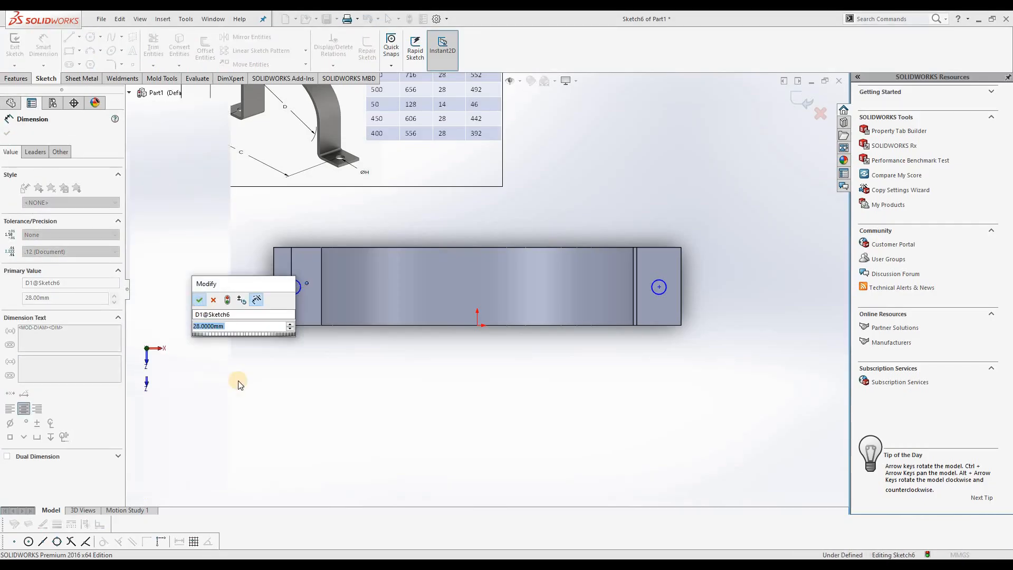
key("Return")
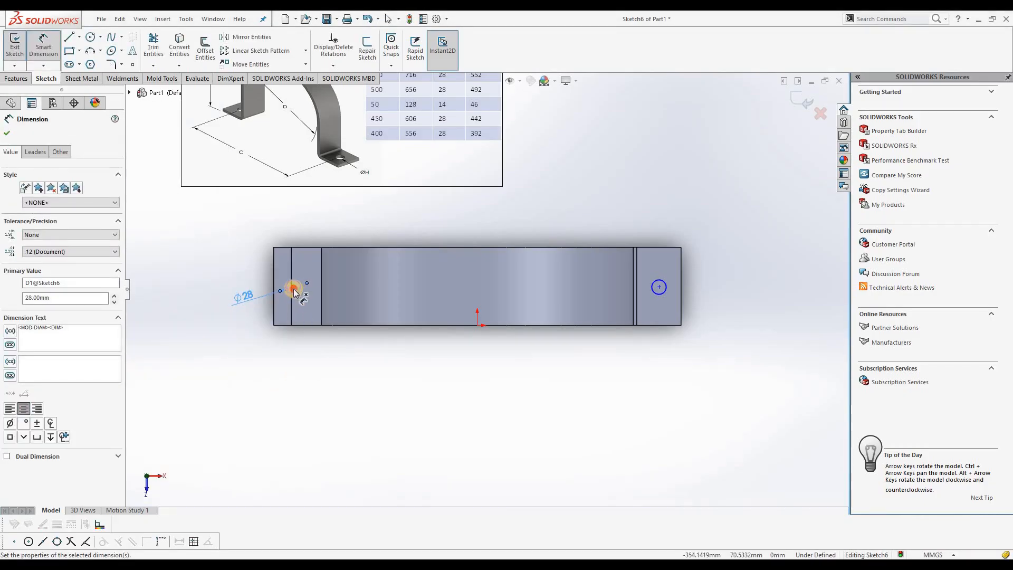
Step: Dimension the horizontal distance between the two circle centers at 716 mm
left_click(294, 290)
left_click(659, 289)
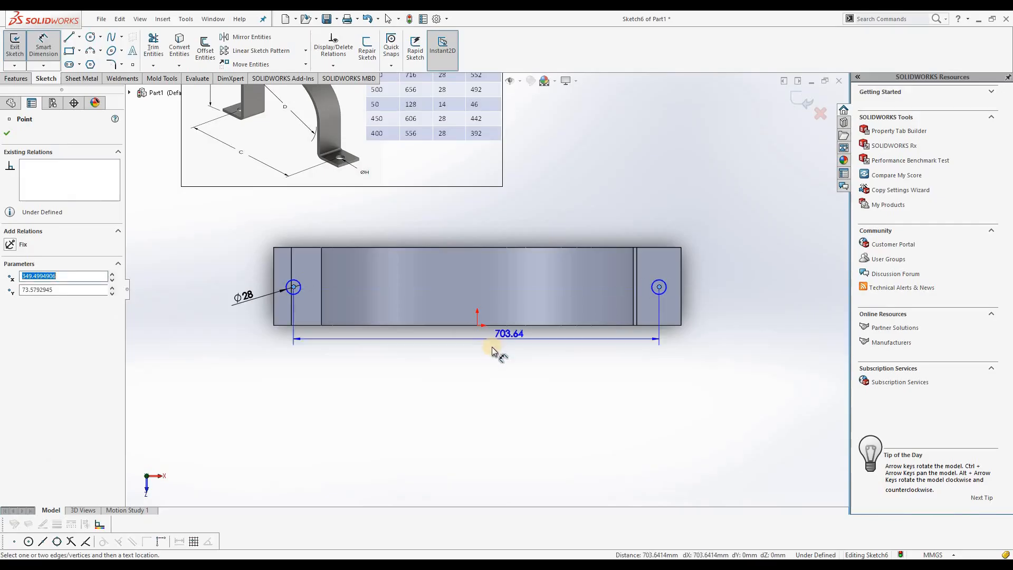
left_click(473, 355)
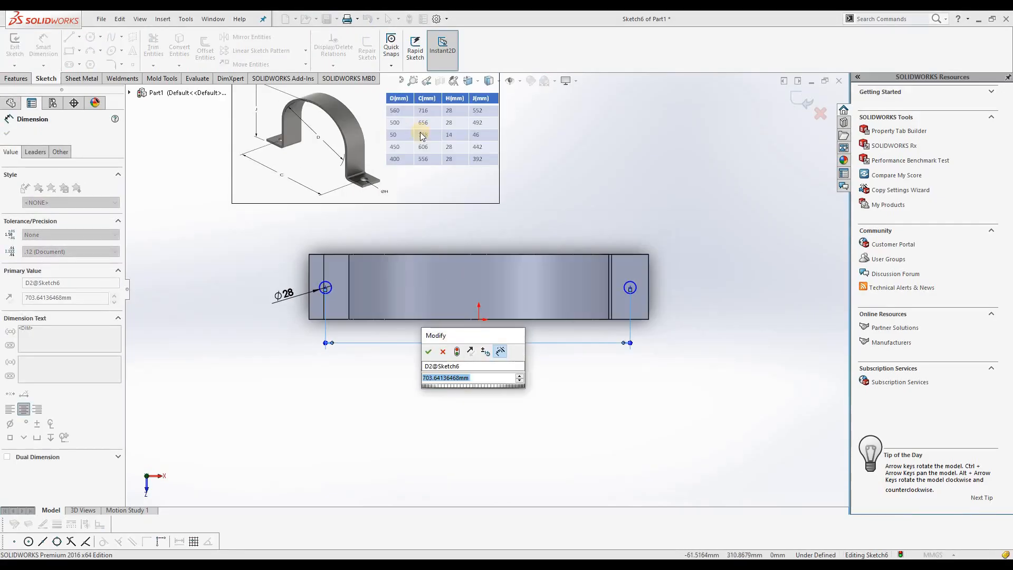
scroll(581, 404, "down", 2)
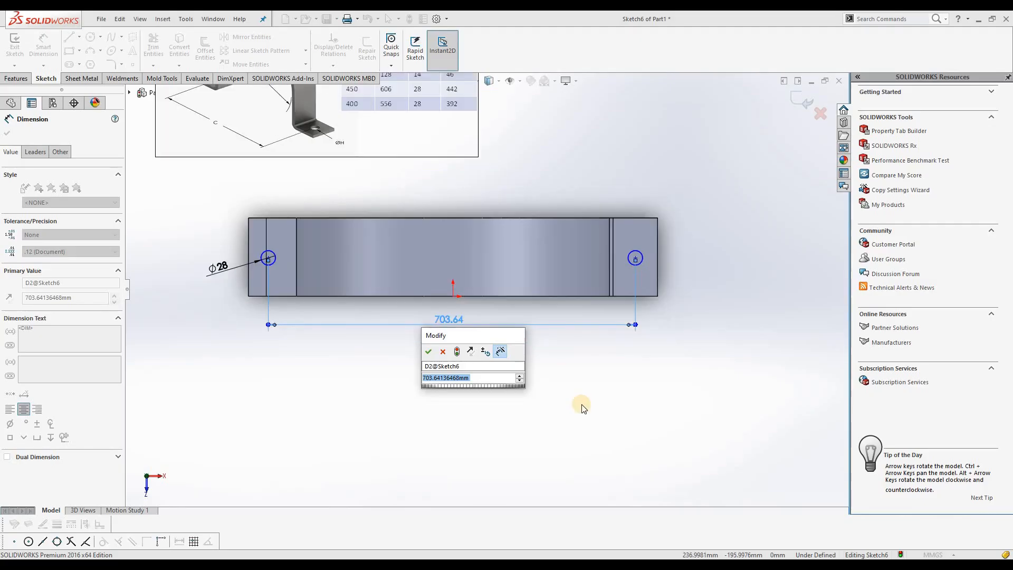
type("716")
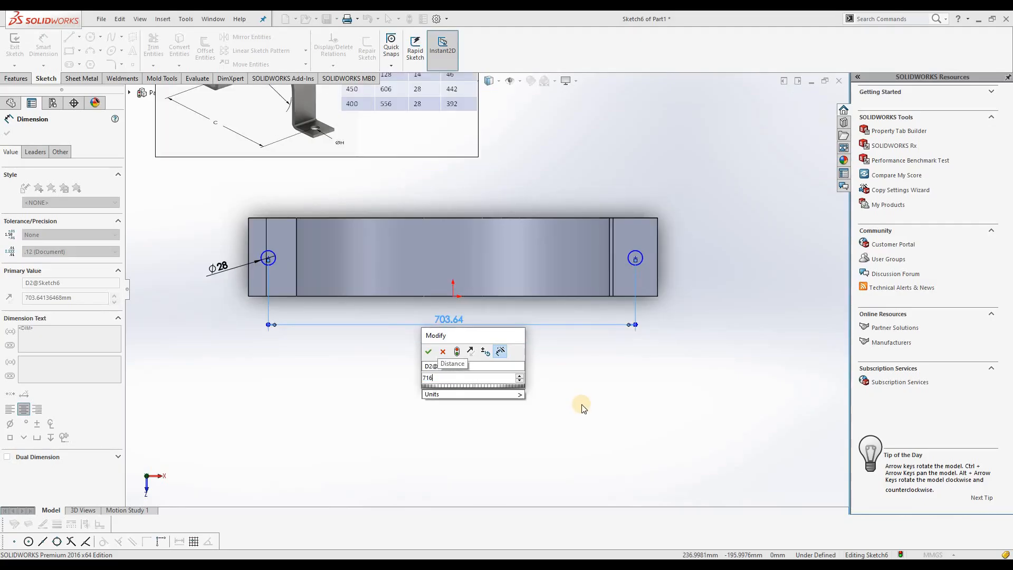
key("Escape")
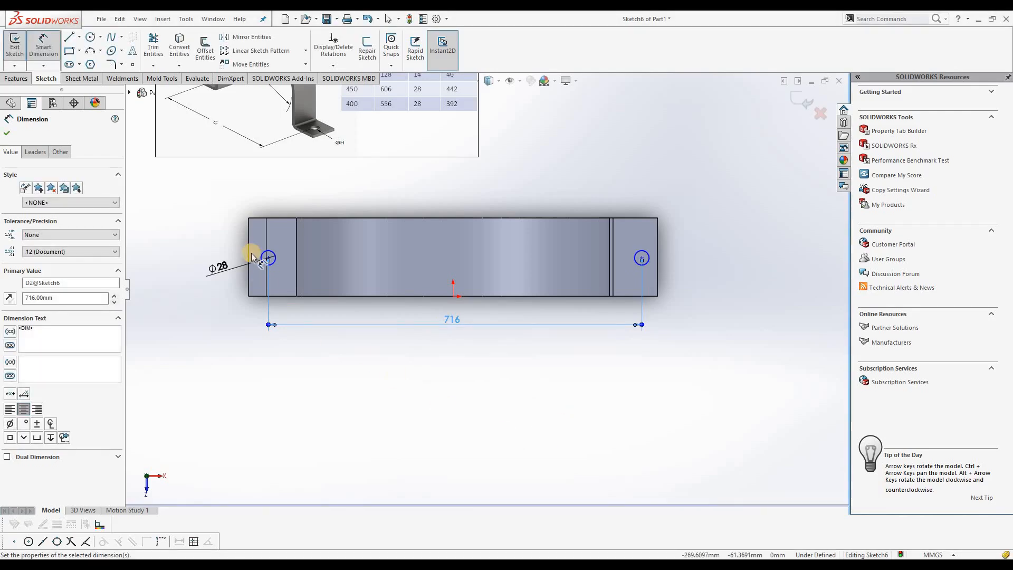
left_click(7, 133)
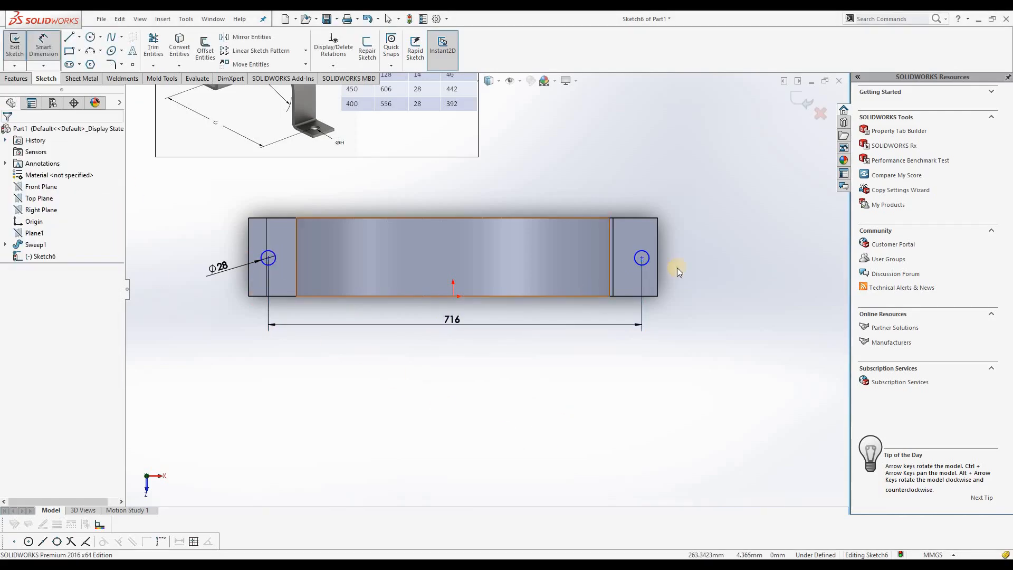
Step: Dimension the distance from the right circle's center to the right foot's outer edge at 34 mm
key("d")
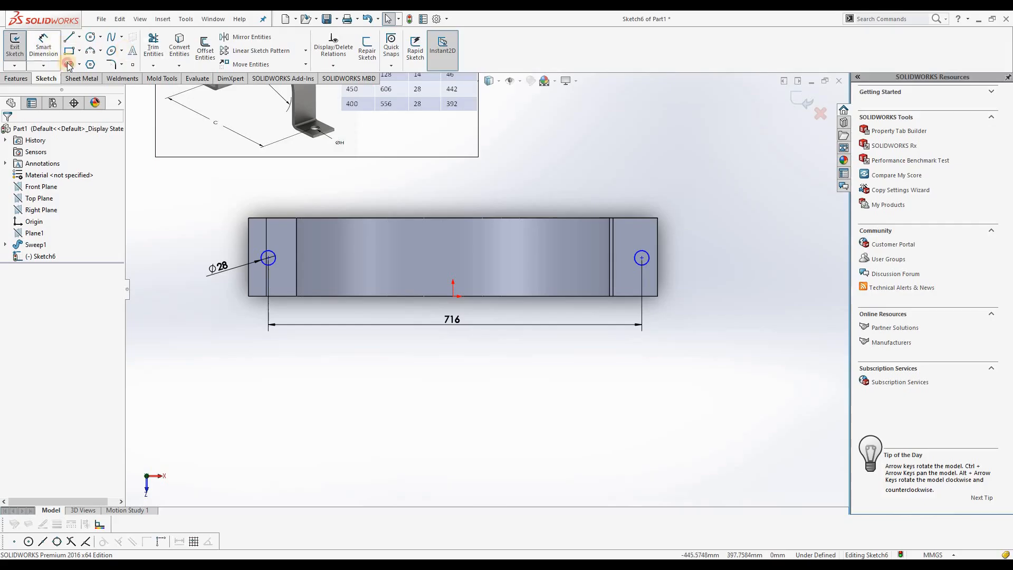
left_click(643, 259)
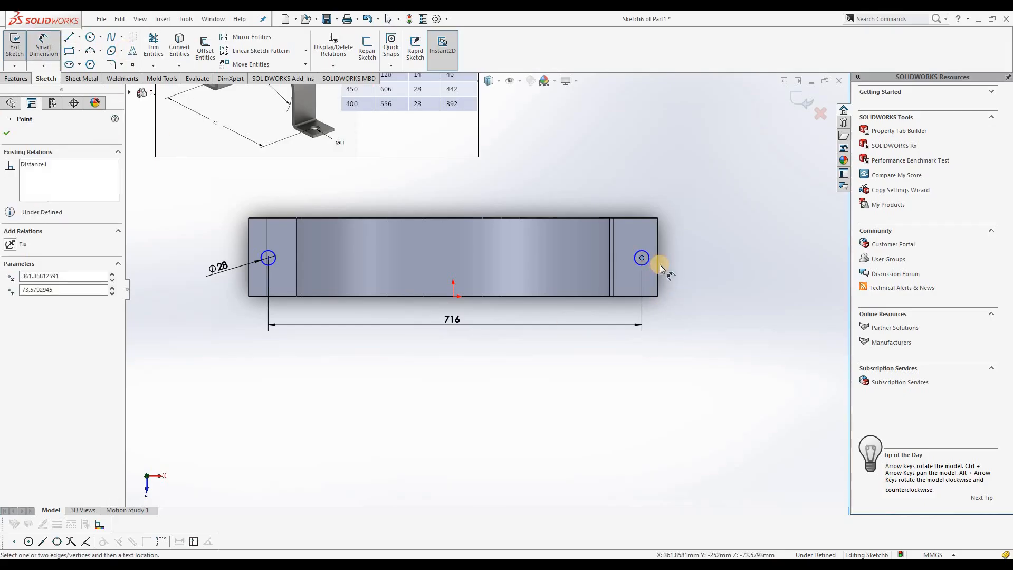
left_click(658, 261)
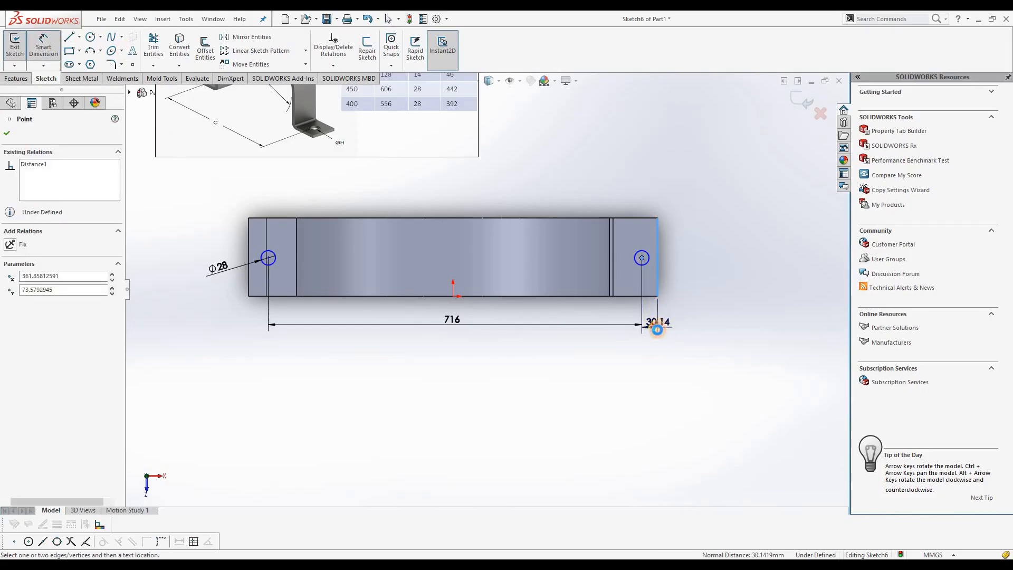
left_click(659, 329)
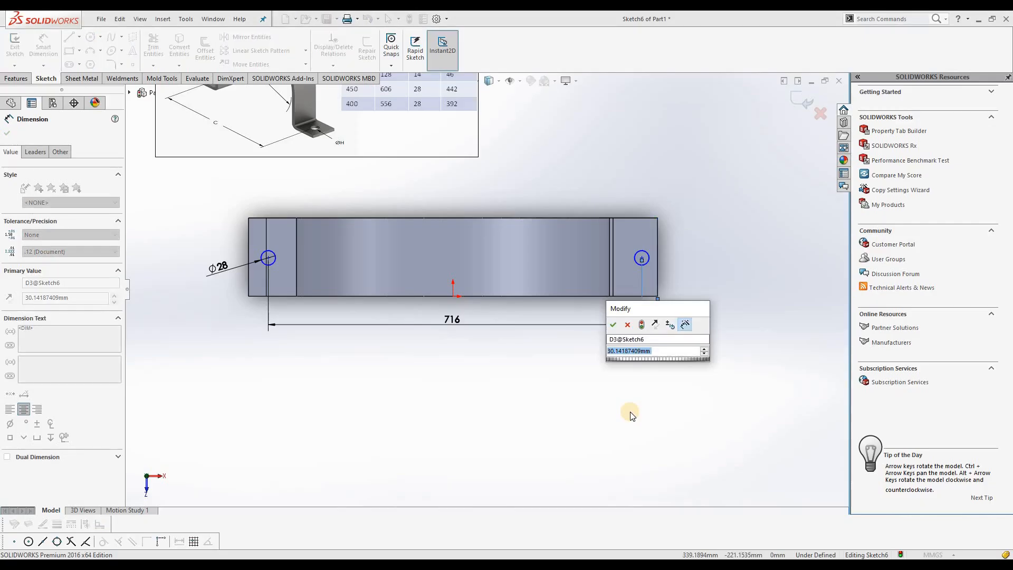
type("34")
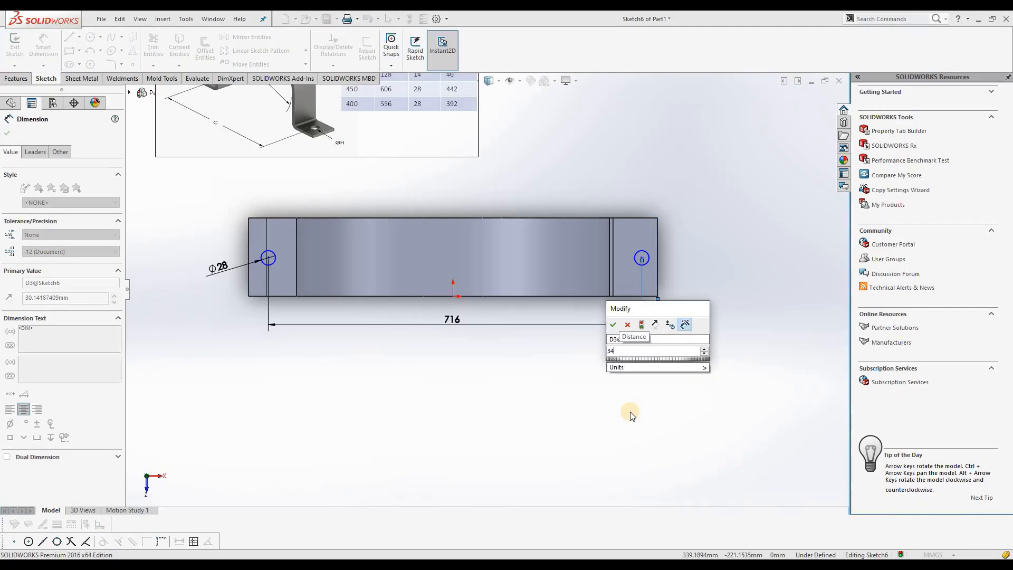
key("Return")
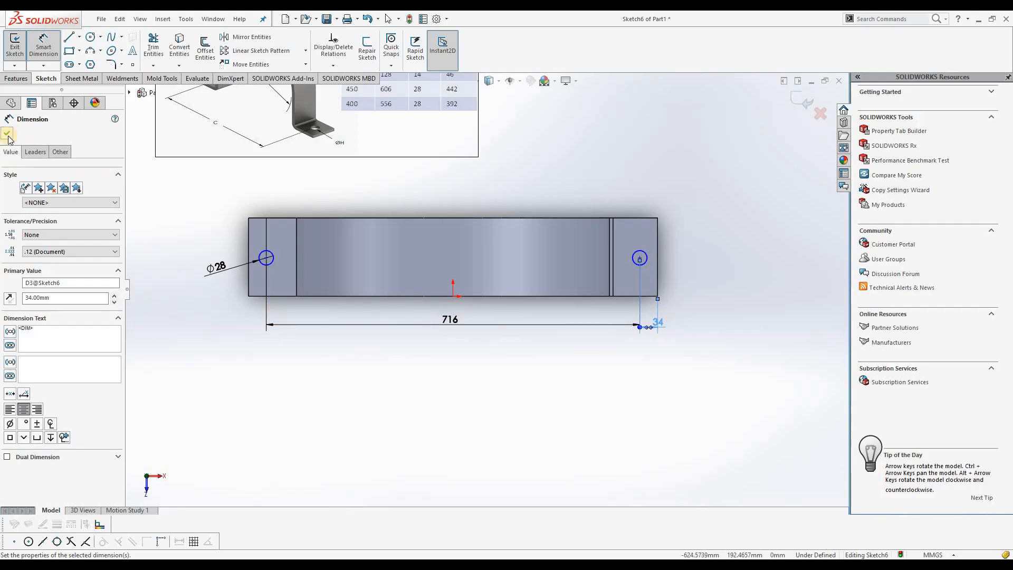
left_click(303, 331)
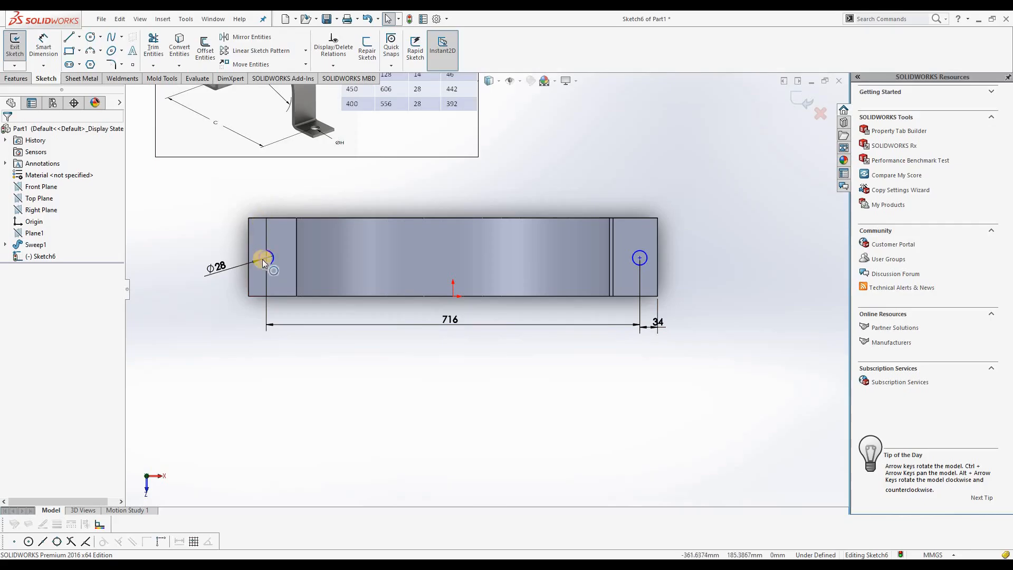
Step: Dimension the vertical distance from the left foot's lower edge to the left circle's center at 75 mm
left_click(43, 47)
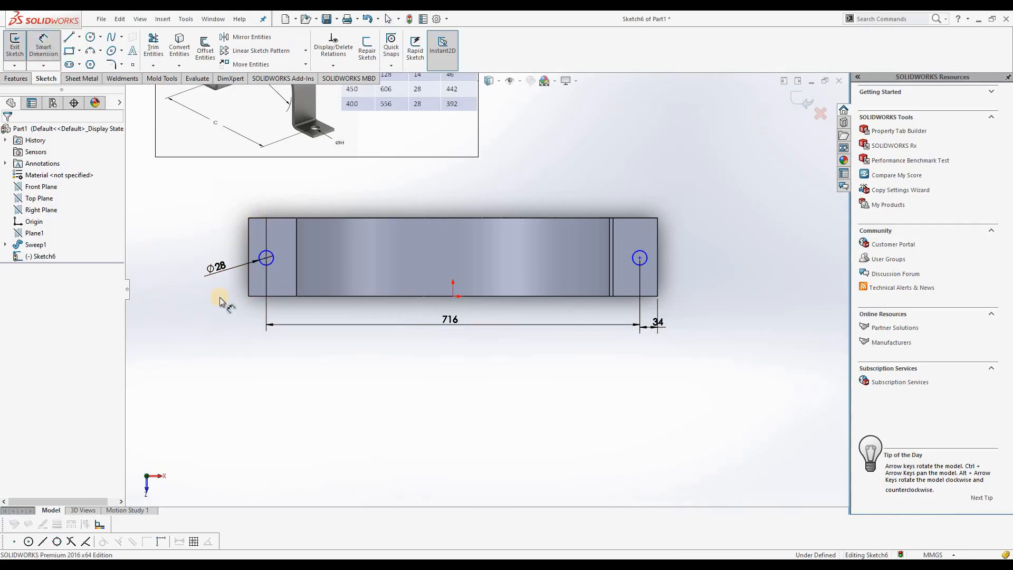
left_click(253, 295)
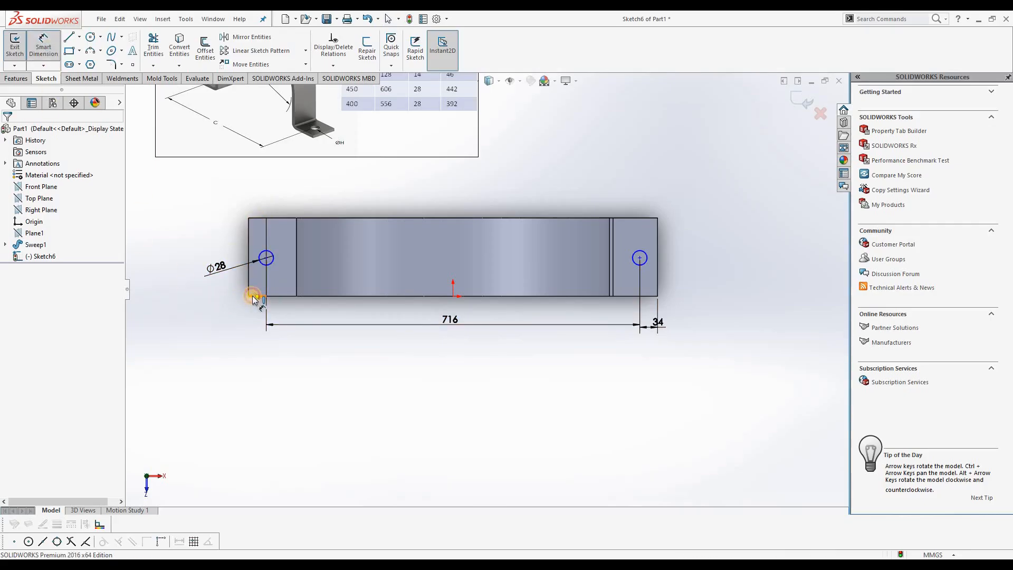
left_click(264, 265)
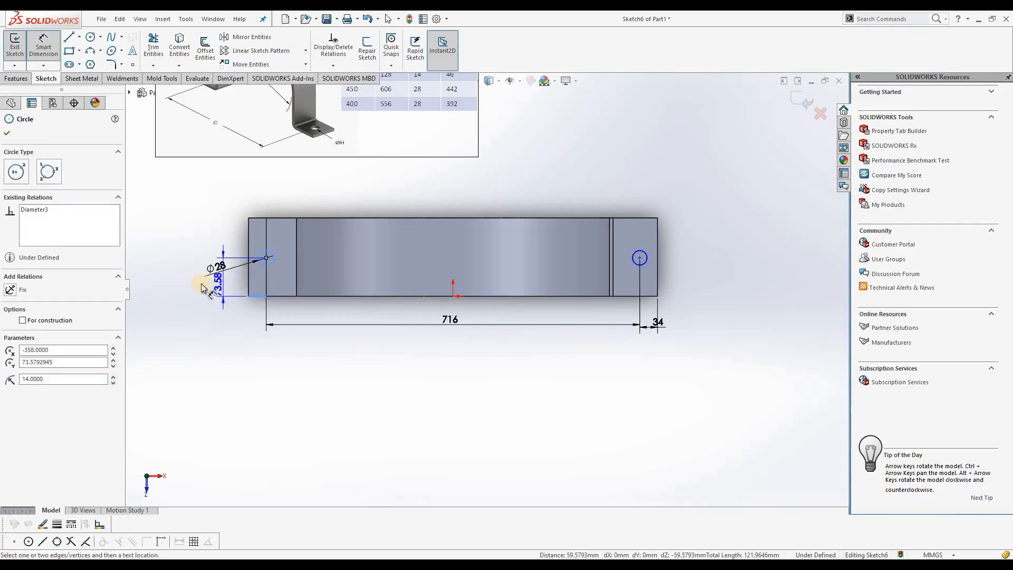
left_click(186, 276)
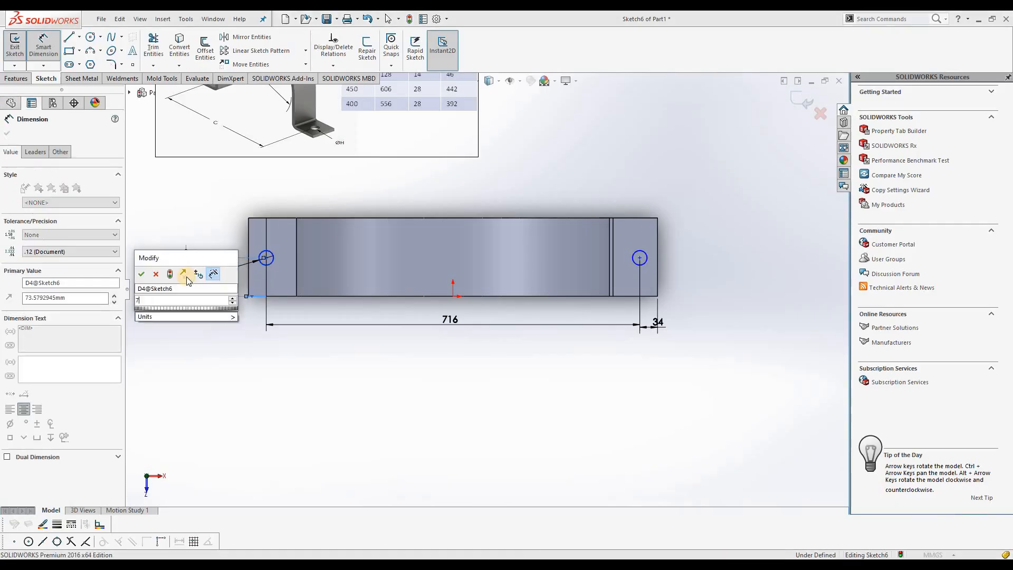
type("75")
key("Return")
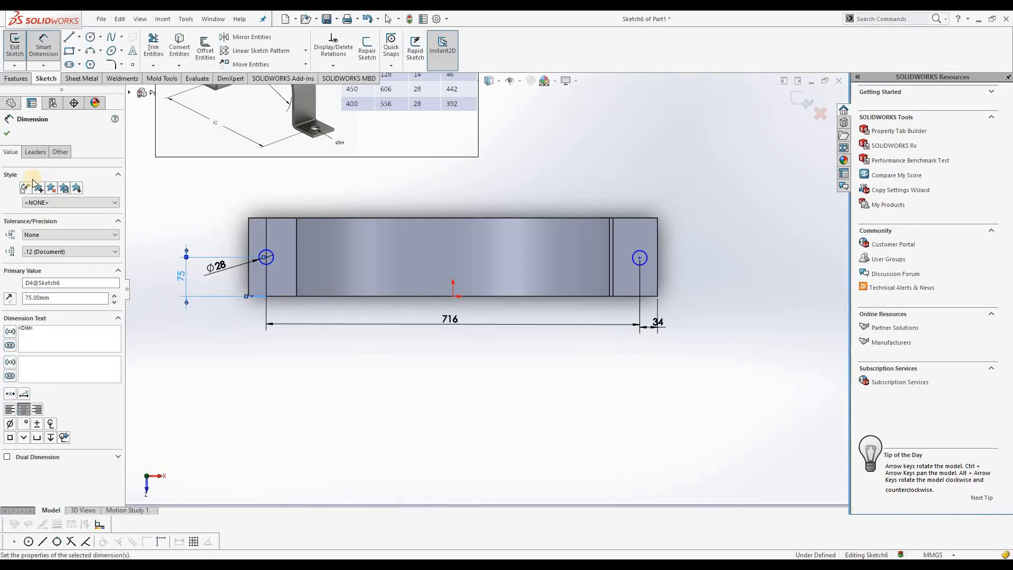
left_click(7, 133)
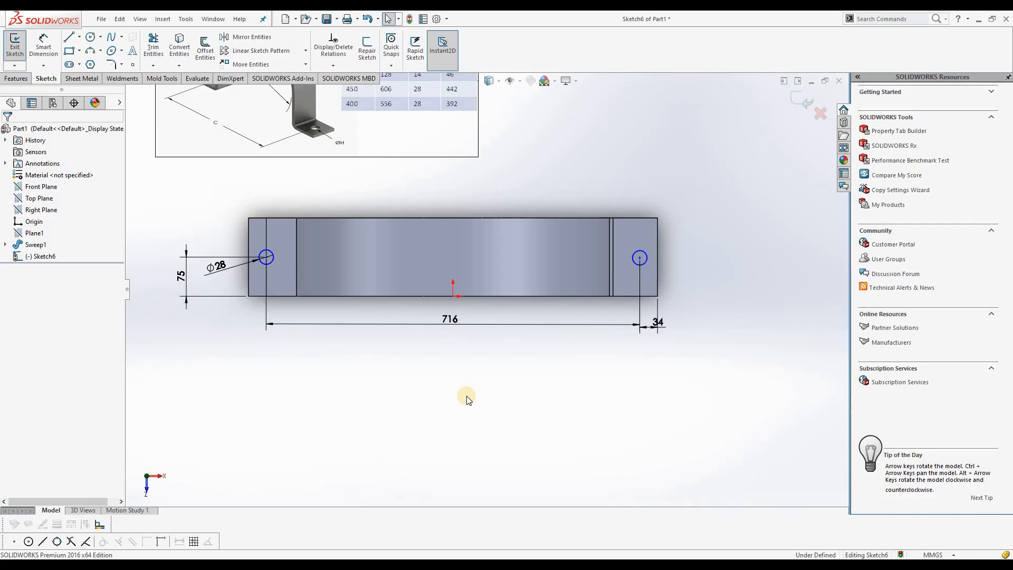
Step: Add an Equal relation between the circles on the right and left feet
left_click(46, 47)
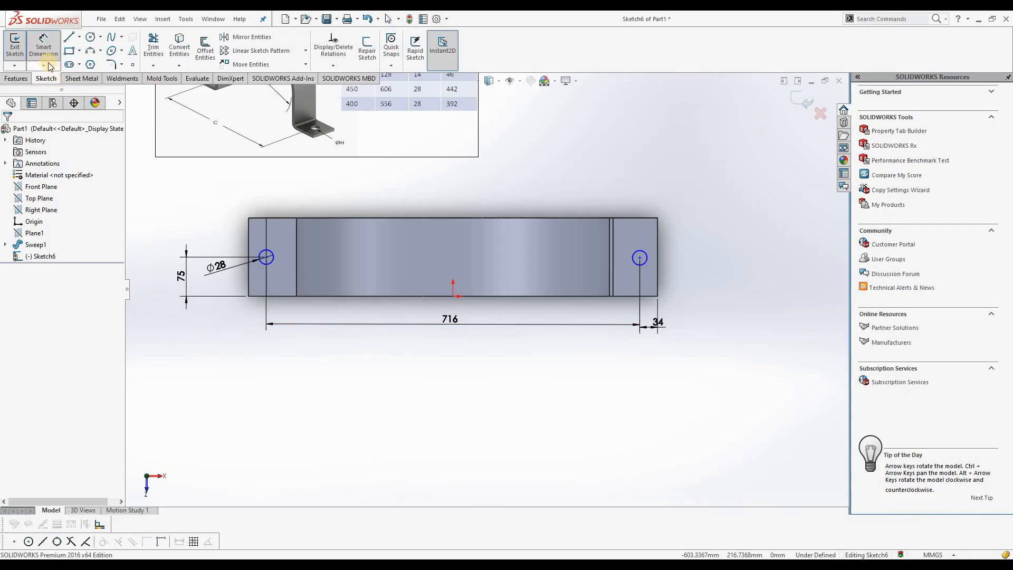
right_click(334, 411)
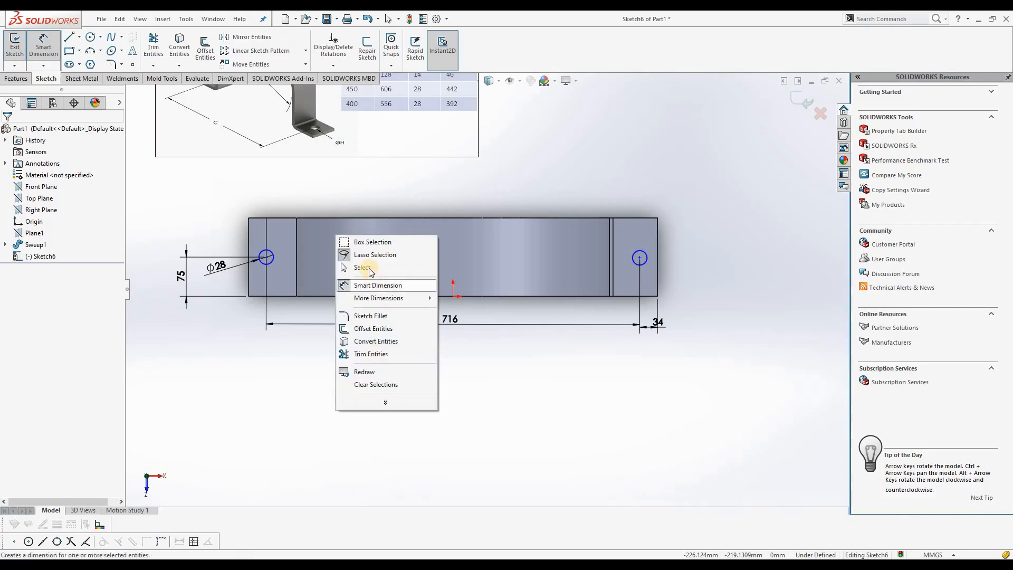
left_click(369, 267)
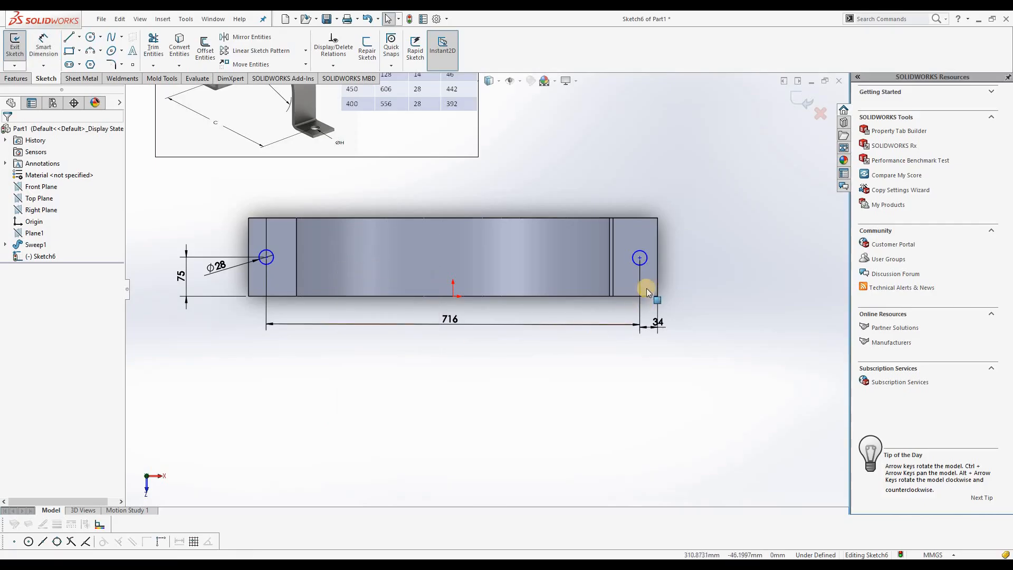
left_click(635, 264)
left_click(272, 262)
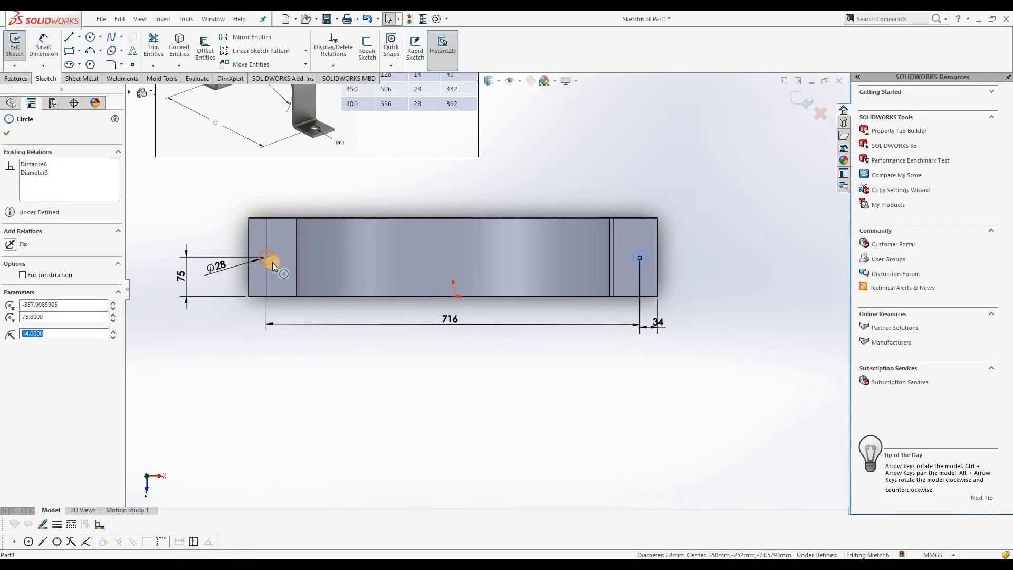
left_click(12, 341)
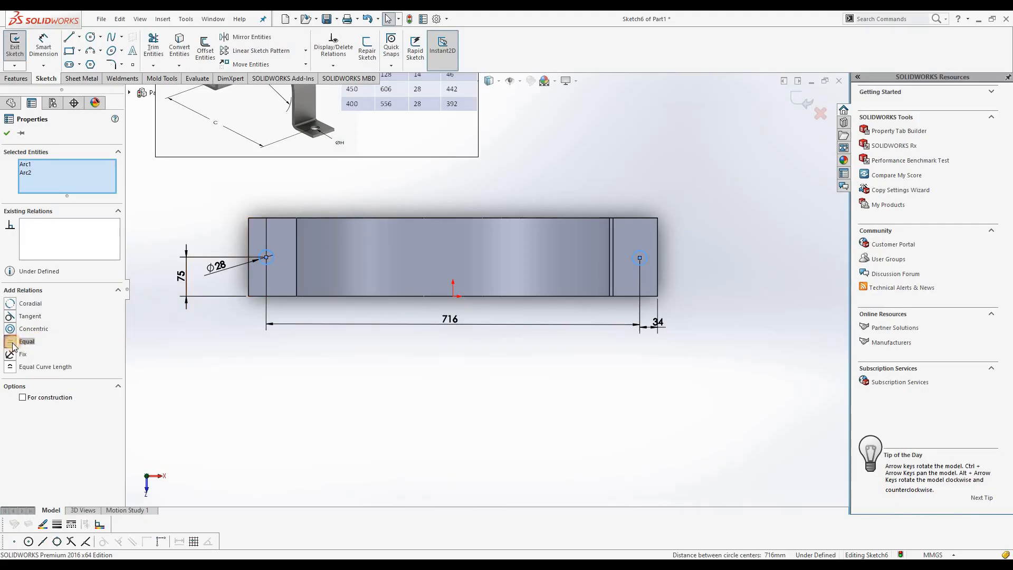
left_click(8, 134)
Step: Dimension the horizontal distance from the origin to the left circle's center at 358 mm
left_click(47, 51)
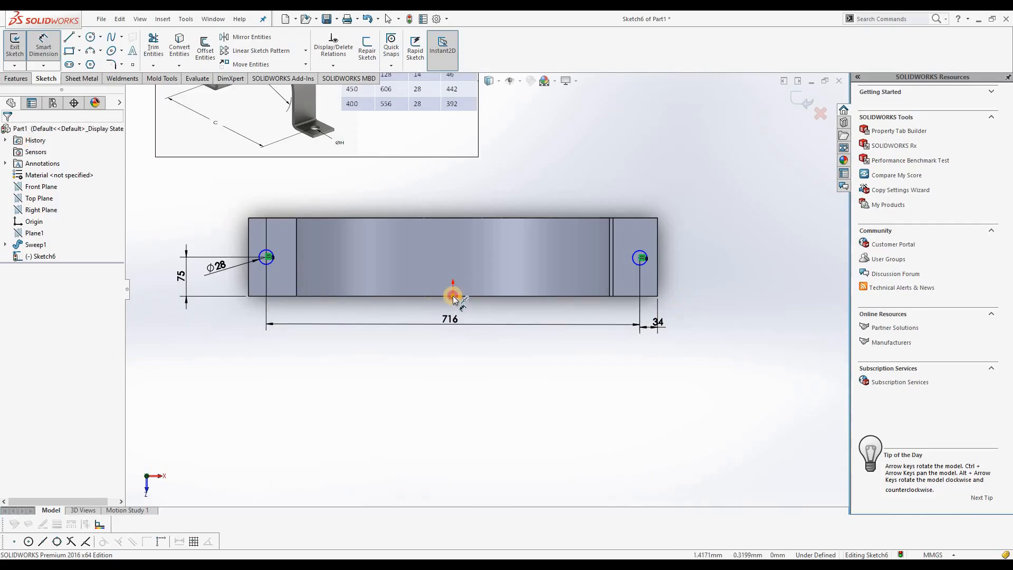
left_click(453, 298)
left_click(267, 257)
left_click(355, 303)
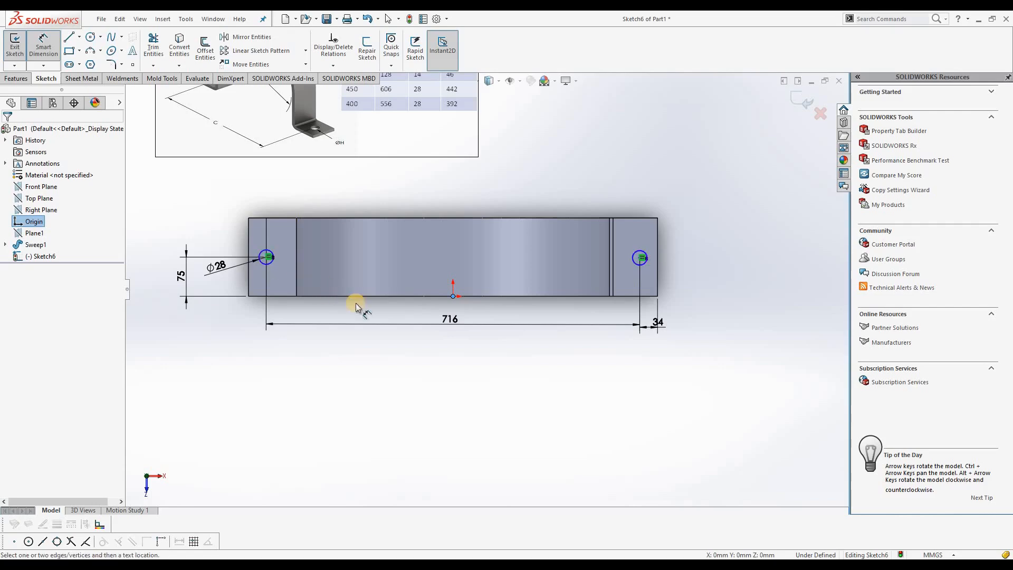
left_click(262, 257)
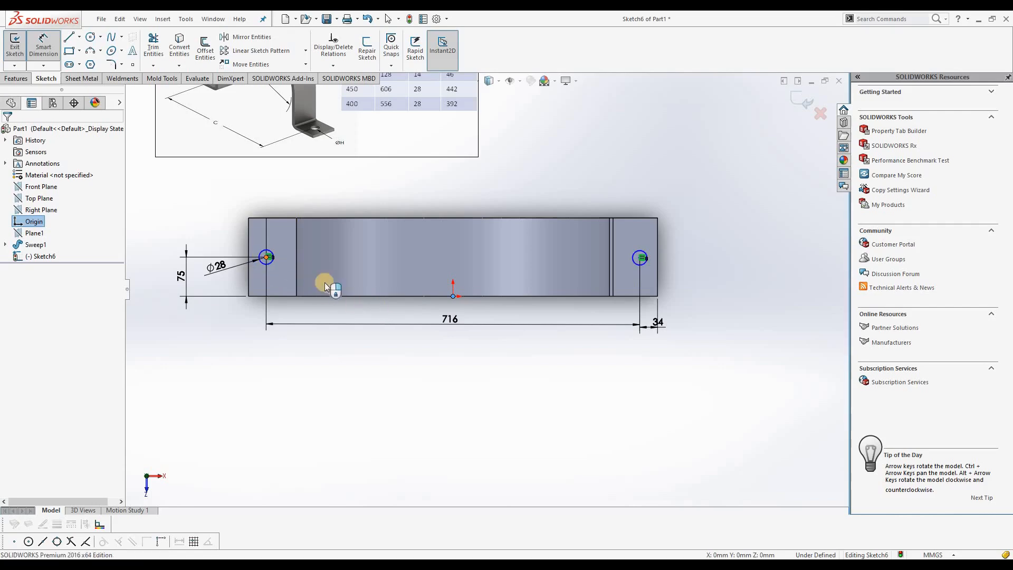
left_click(348, 371)
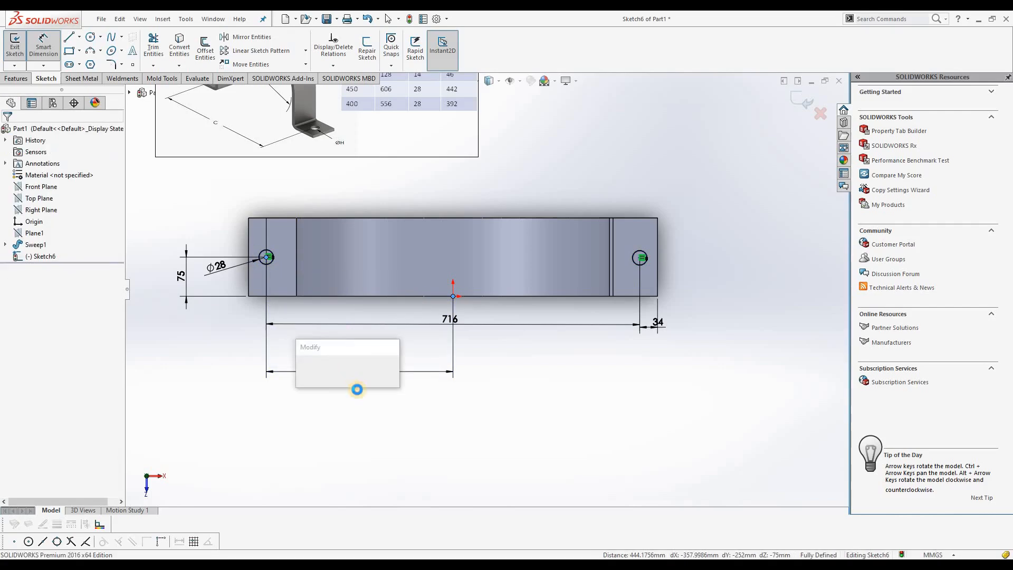
key("Return")
left_click(460, 427)
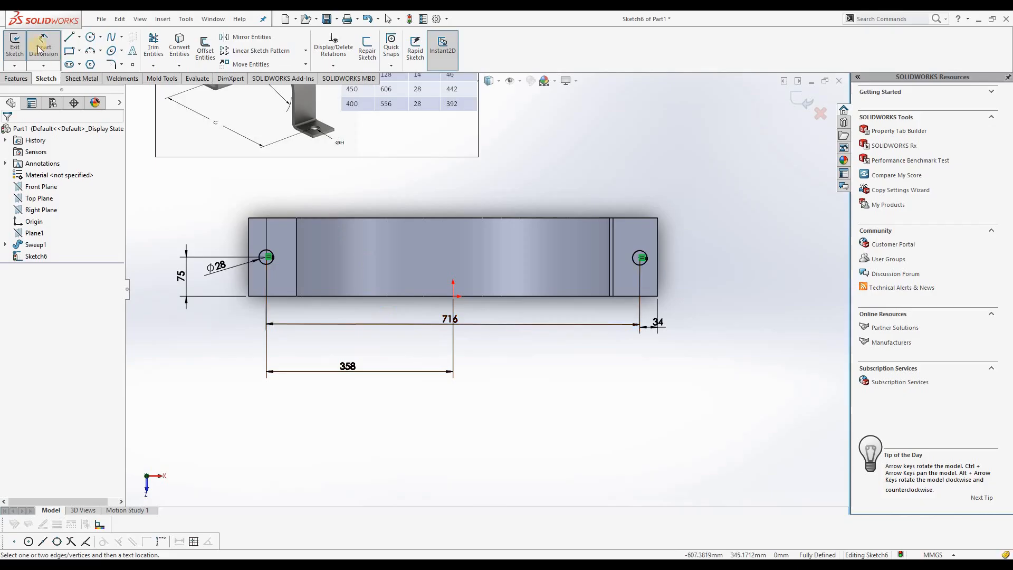
Step: Cut both circles out of the feet with an Extruded Cut set to Through All
left_click(16, 79)
left_click(158, 52)
middle_click_drag(317, 430, 315, 322)
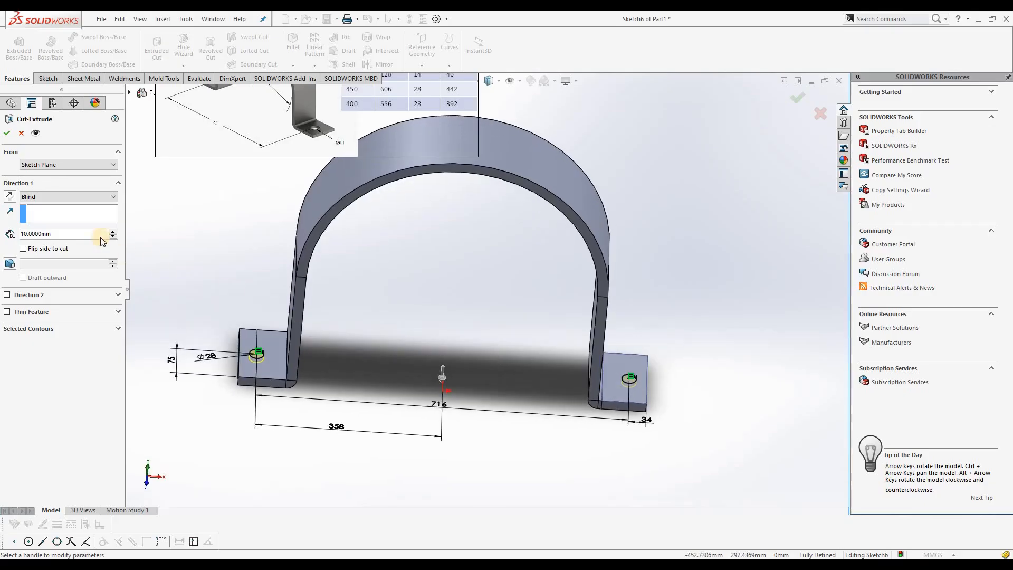
left_click(72, 198)
left_click(57, 213)
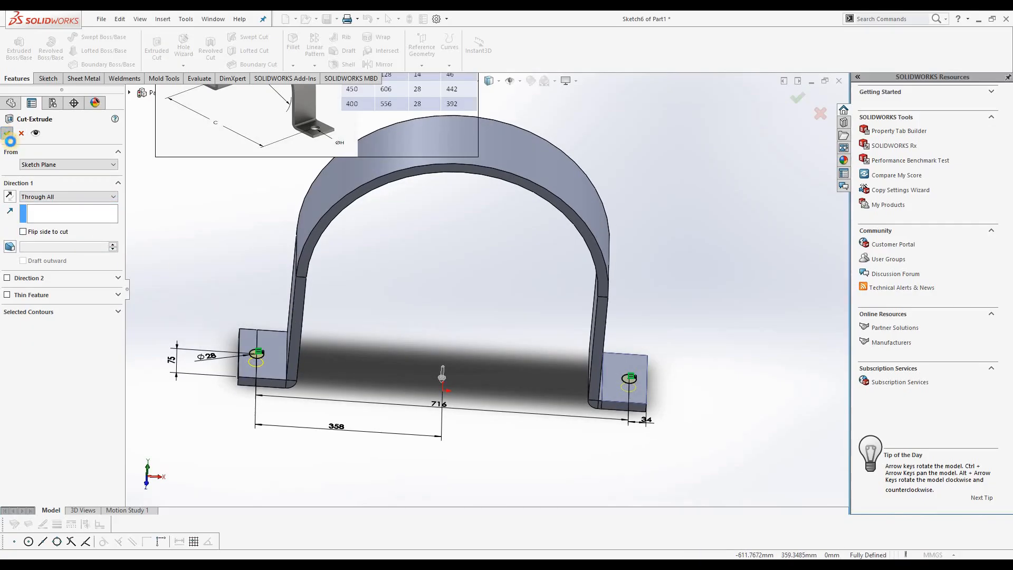
key("Return")
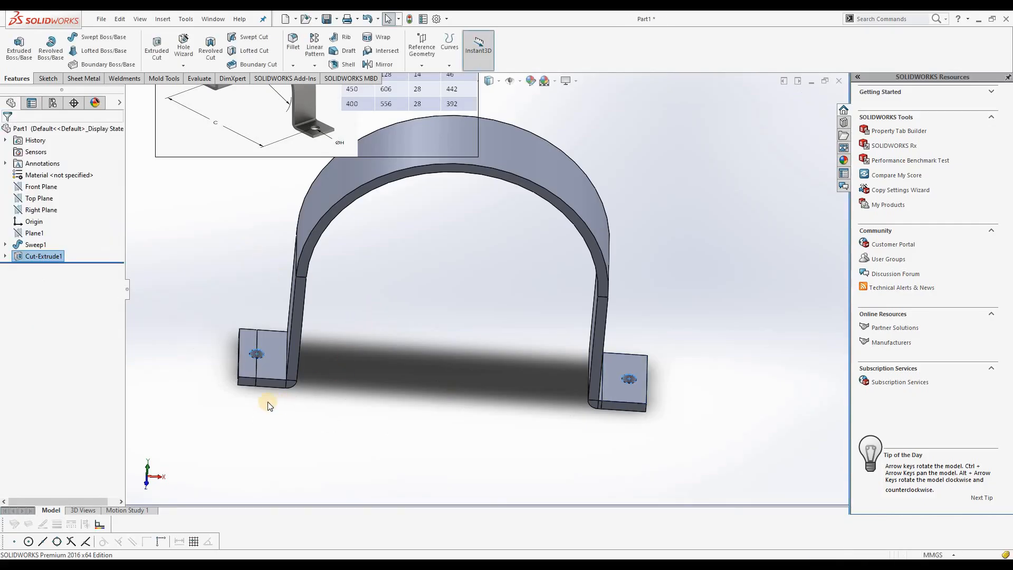
Step: Open the sweep's rectangular profile sketch, Sketch5, for editing
middle_click_drag(639, 426, 654, 339)
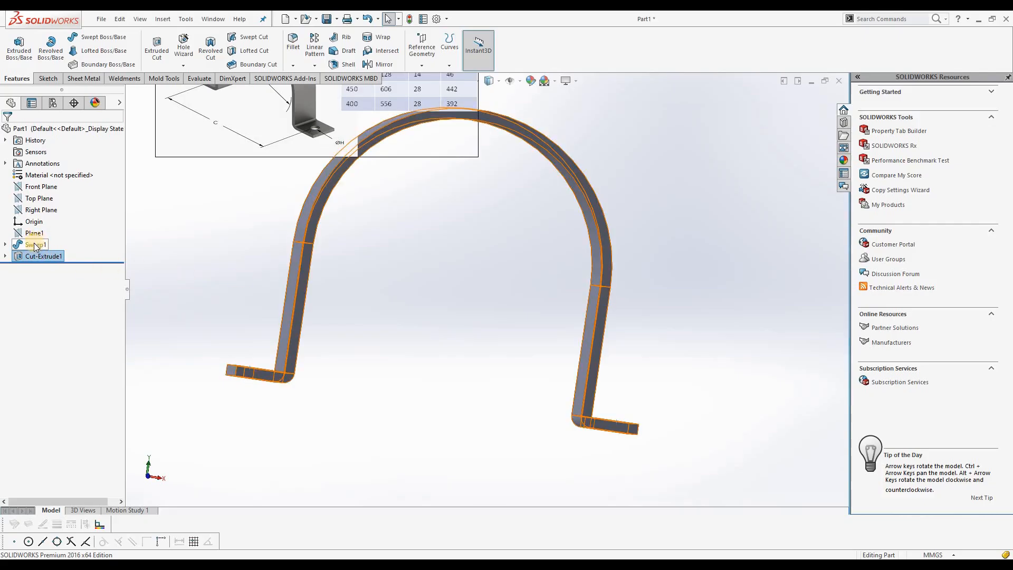
left_click(4, 244)
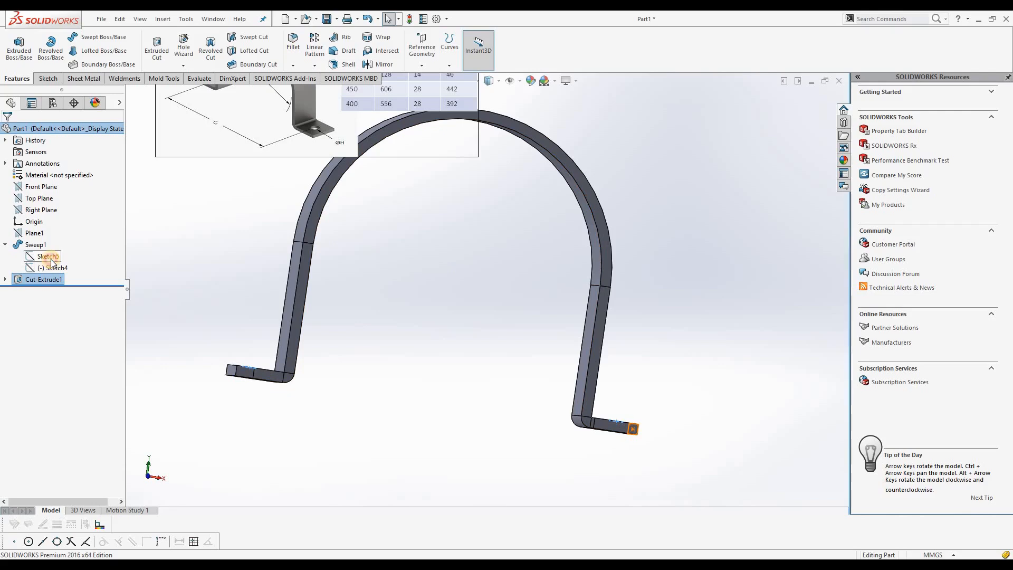
left_click(51, 259)
left_click(58, 231)
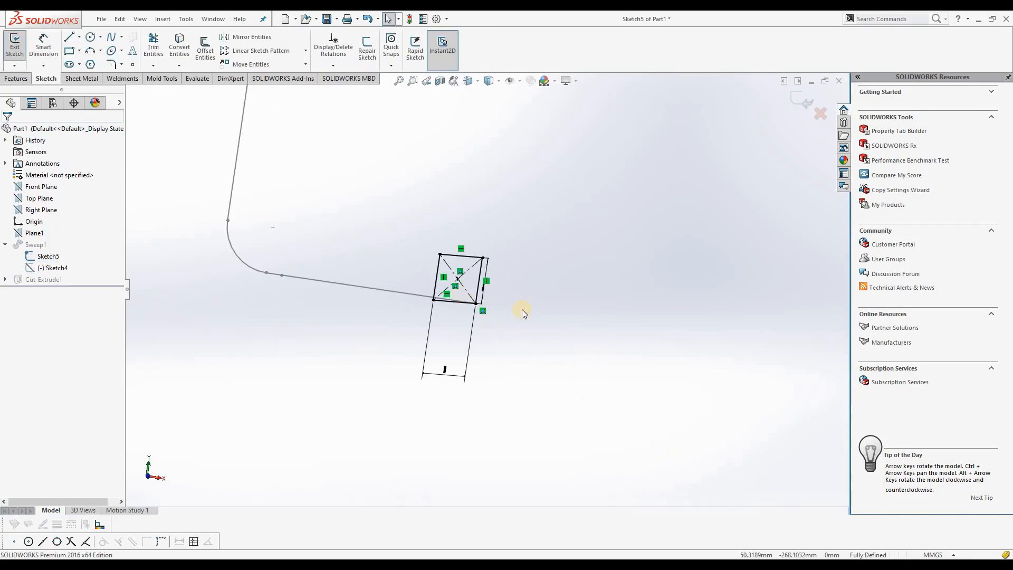
middle_click_drag(484, 330, 347, 316)
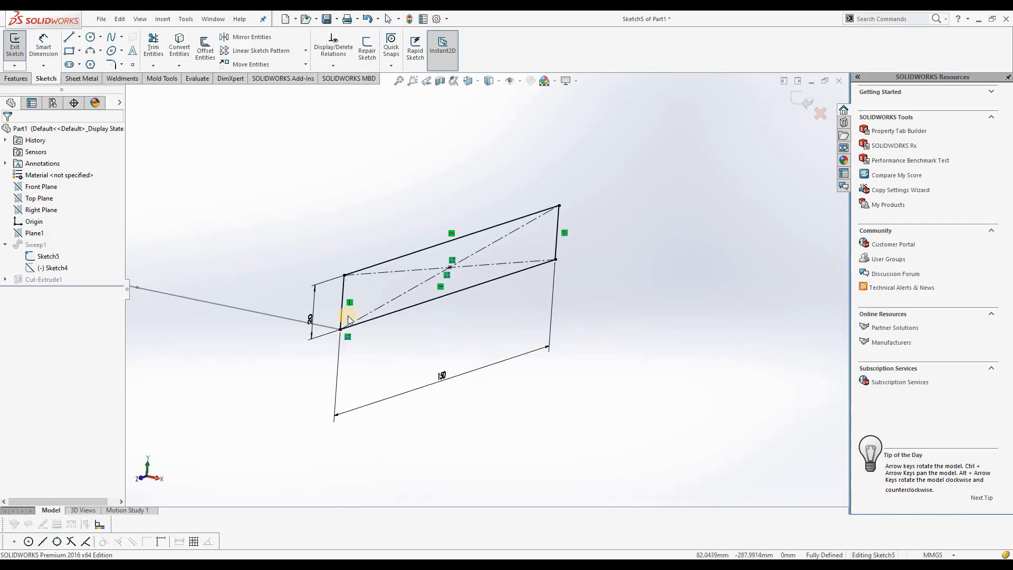
Step: Set the profile rectangle's 20 mm thickness dimension to 100 mm
left_click(312, 322)
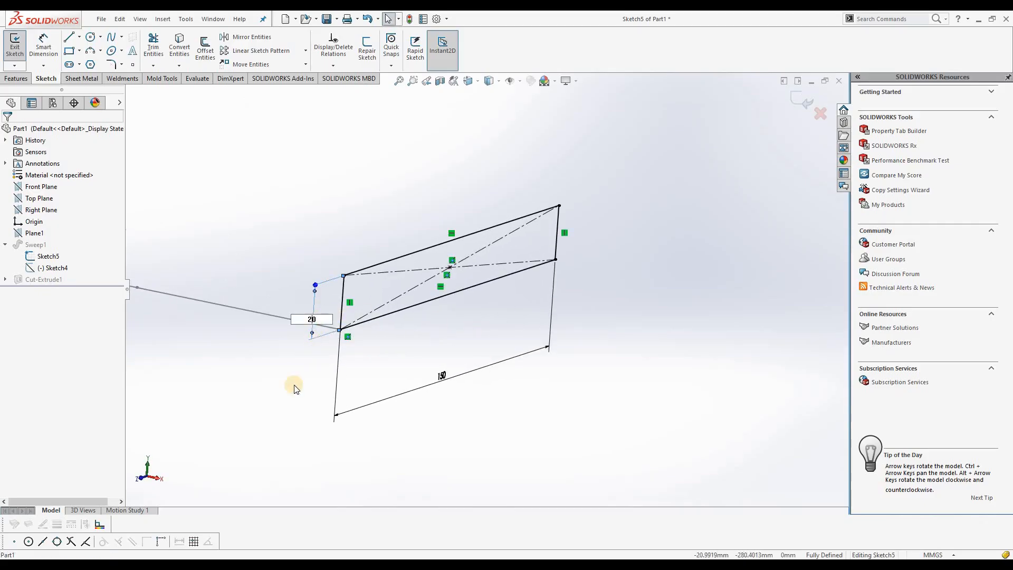
type("100")
key("Return")
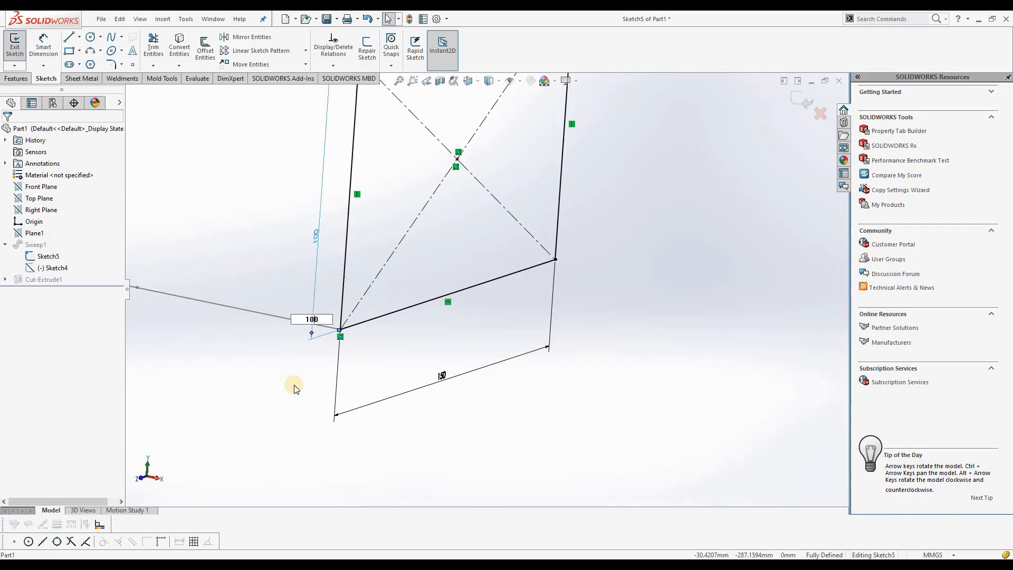
Step: Set the profile rectangle's thickness to 10 mm and exit the sketch to rebuild the clamp
left_click(316, 236)
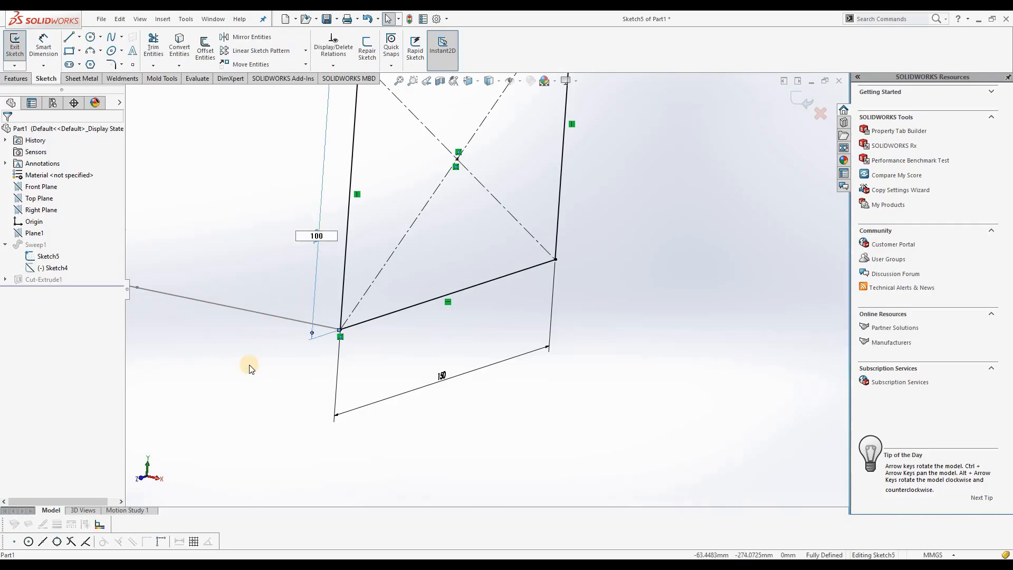
key("Return")
left_click(795, 99)
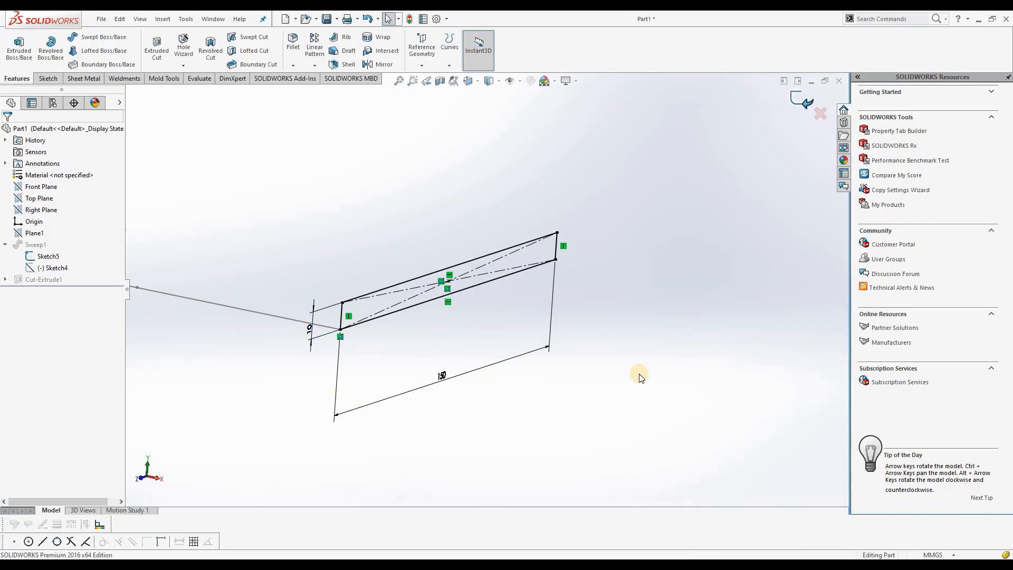
scroll(638, 374, "up", 8)
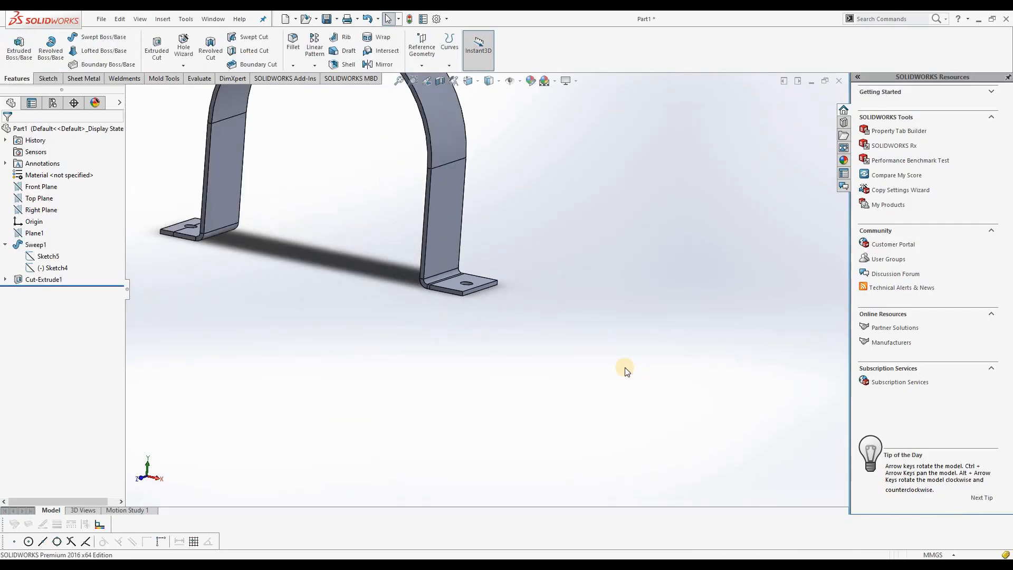
Step: Move the reference picture with the dimension table clear of the clamp's arch
scroll(452, 178, "down", 3)
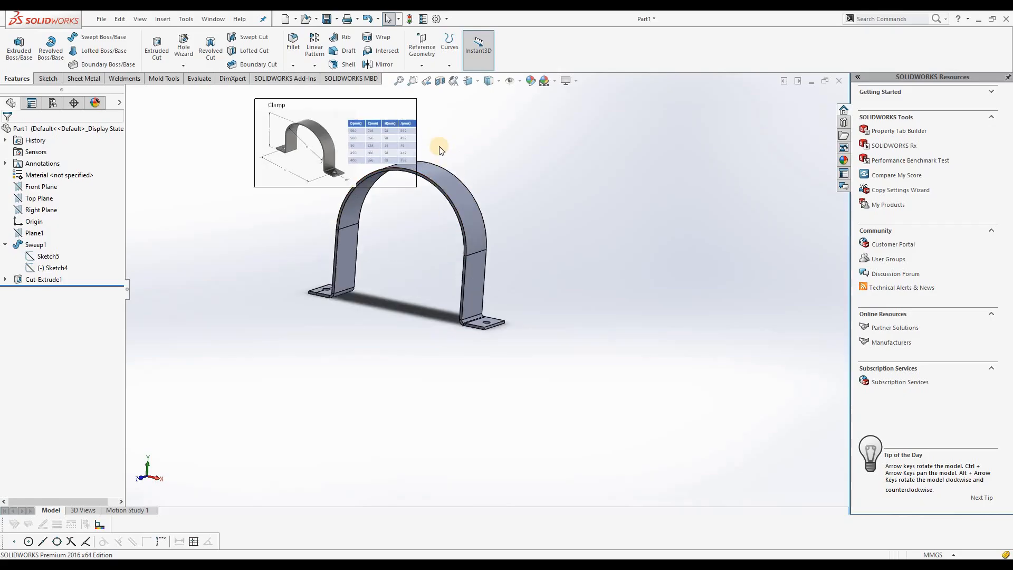
middle_click_drag(543, 317, 471, 352)
middle_click_drag(505, 317, 480, 335)
scroll(481, 335, "up", 3)
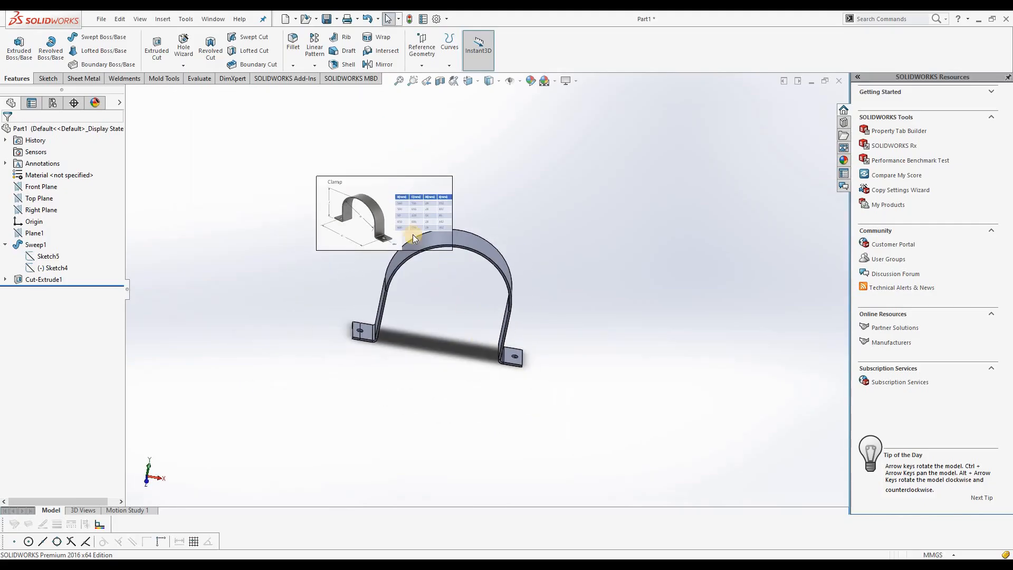
left_click_drag(368, 190, 270, 153)
left_click(461, 248)
scroll(461, 248, "down", 2)
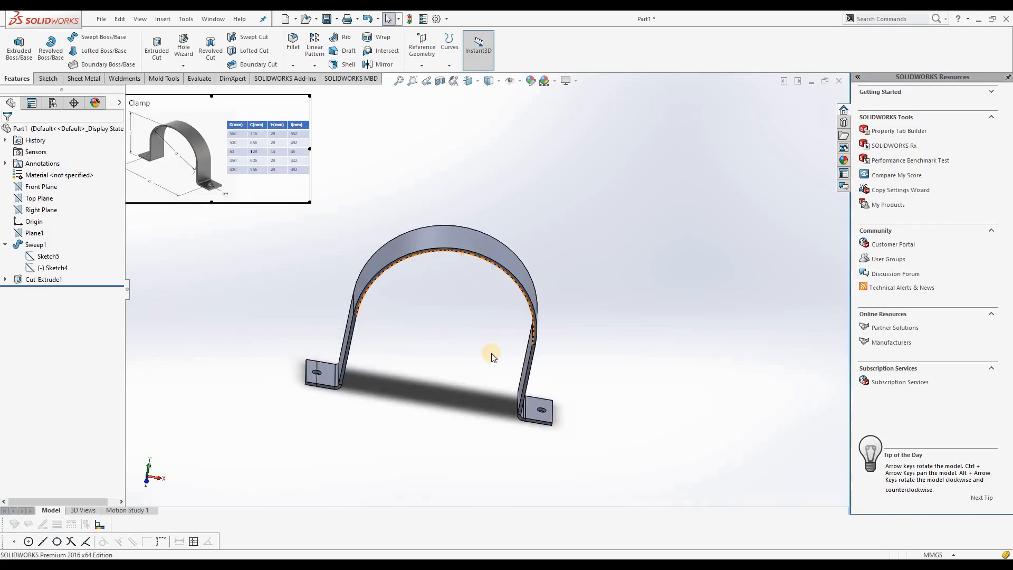
left_click(438, 448)
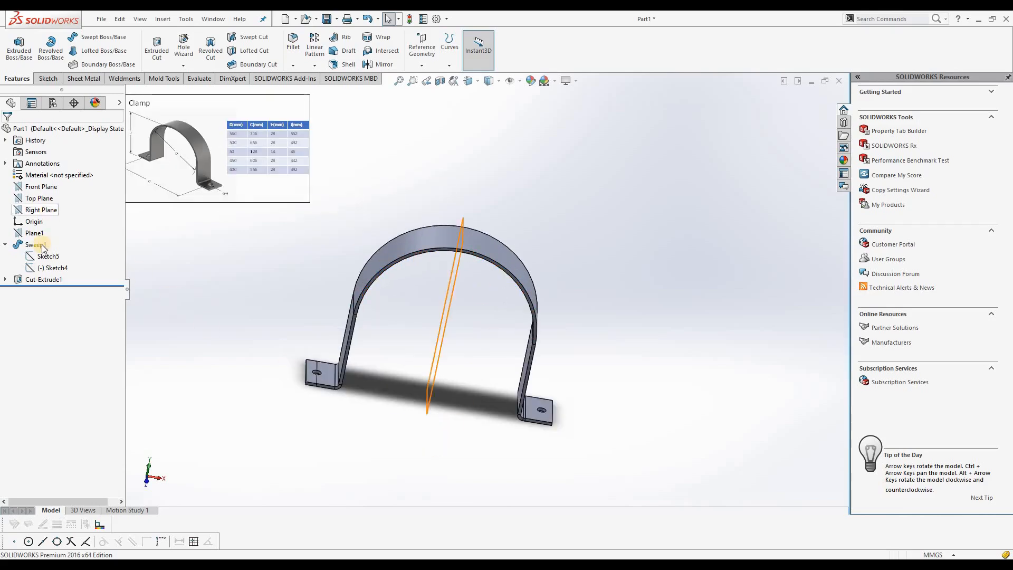
Step: Examine the part's mass properties before a material is assigned
left_click(6, 246)
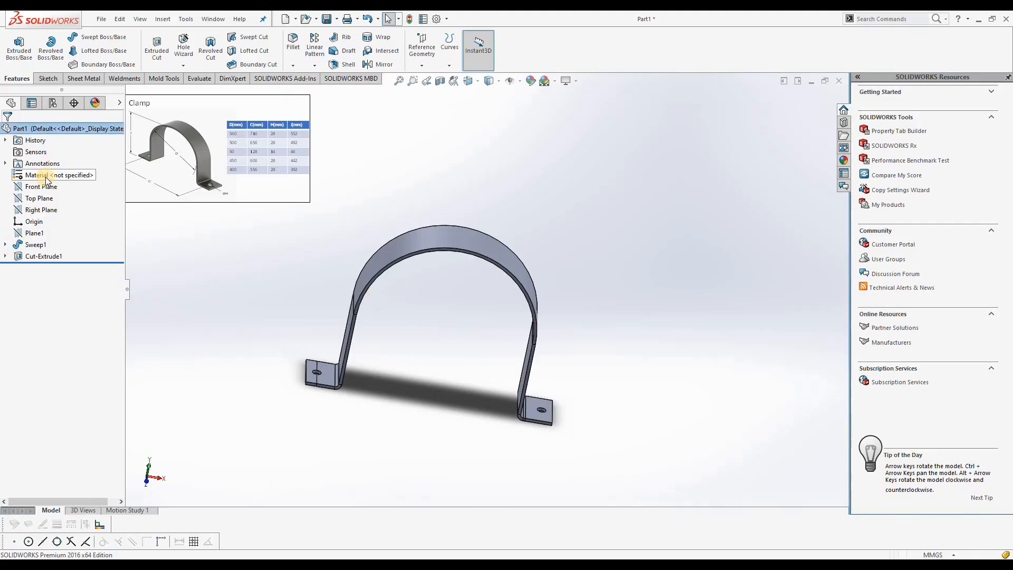
left_click(198, 80)
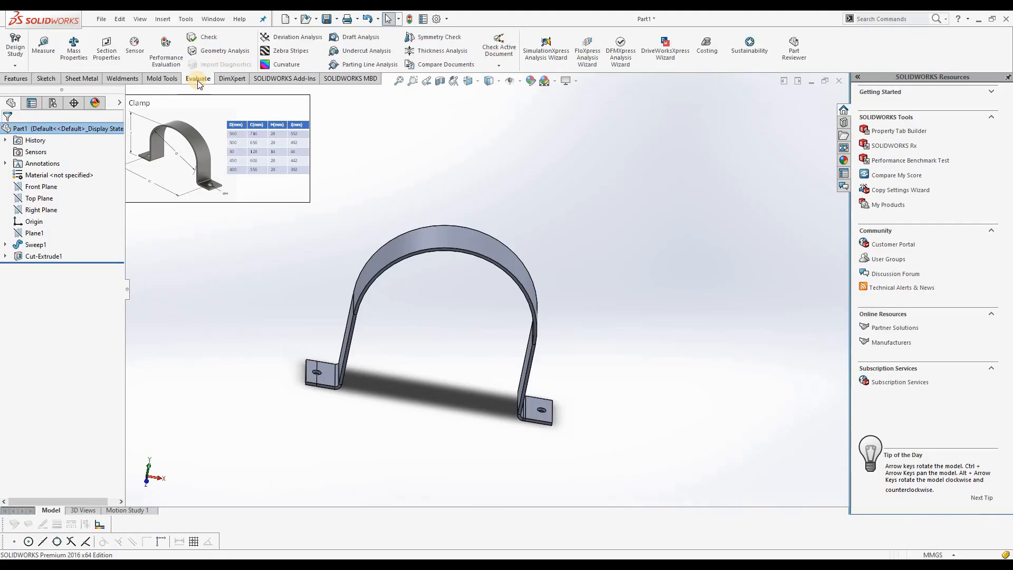
left_click(74, 52)
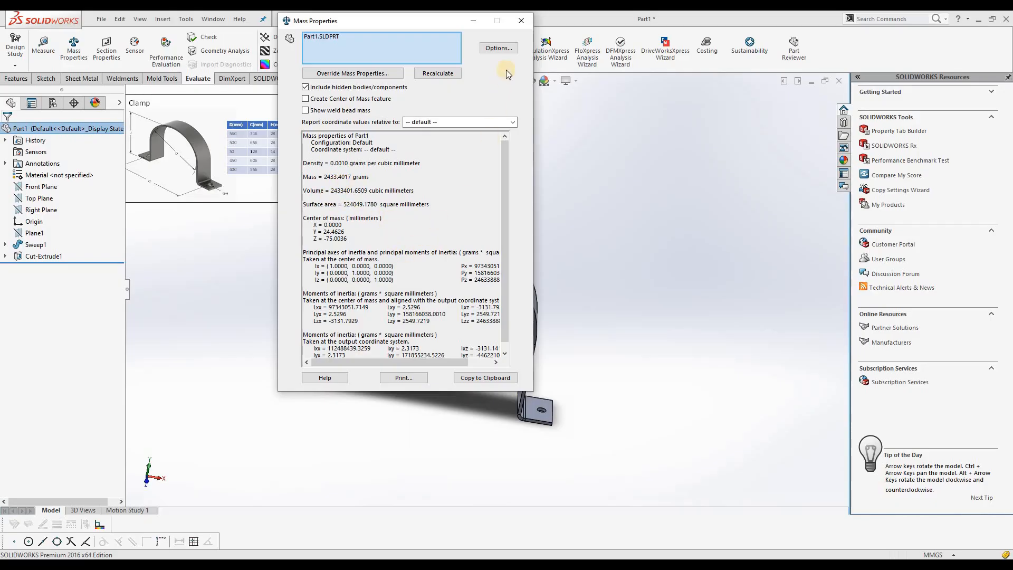
left_click(518, 24)
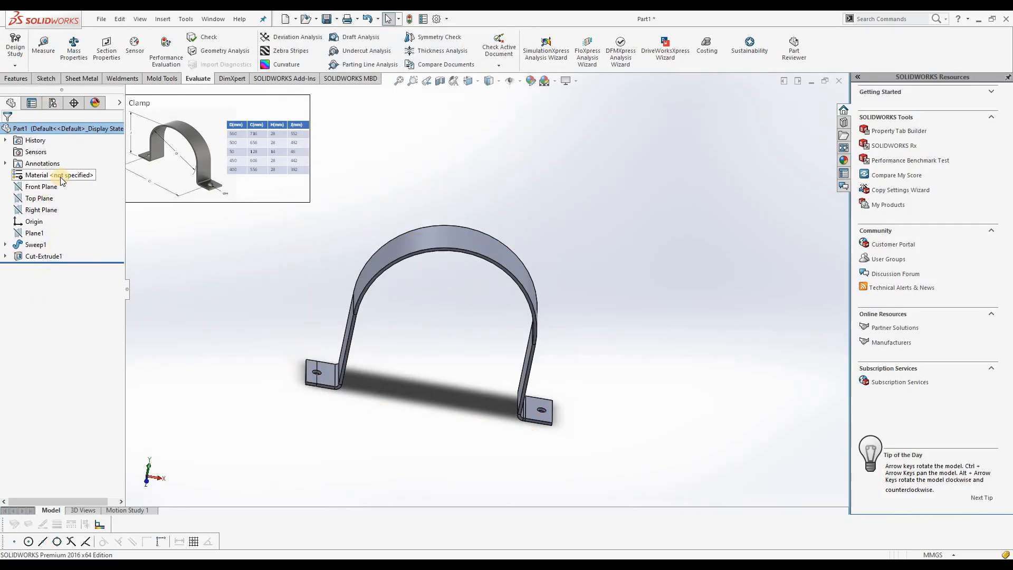
Step: Assign the material AISI Type A2 Tool Steel from the Steel library to the part
right_click(61, 179)
left_click(188, 301)
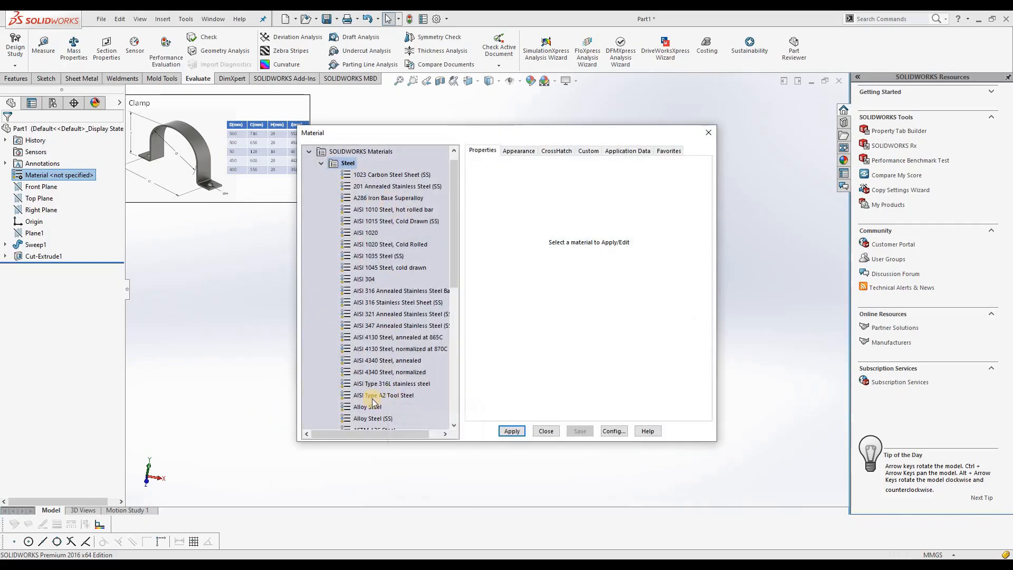
mouse_move(368, 399)
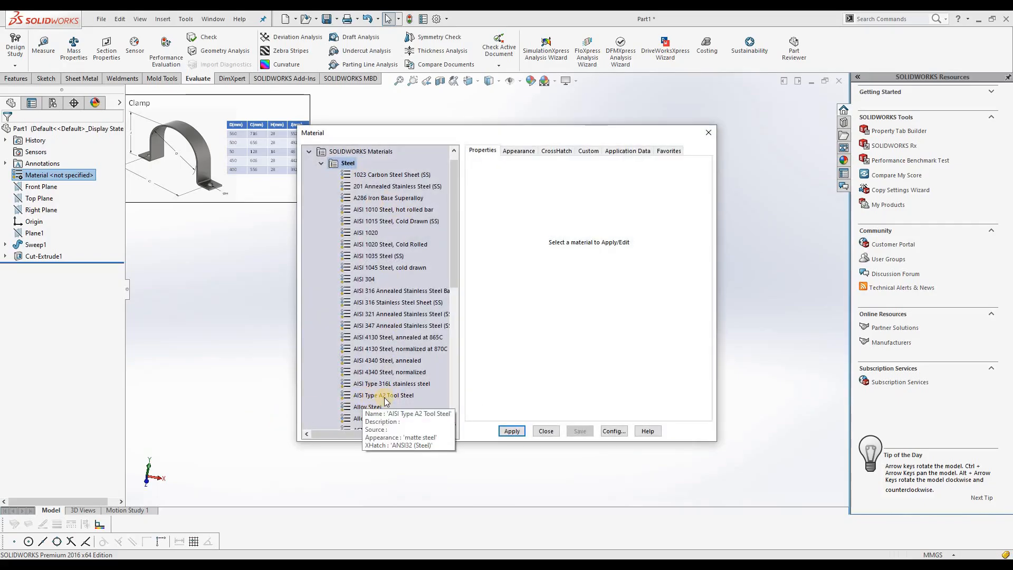
left_click(388, 399)
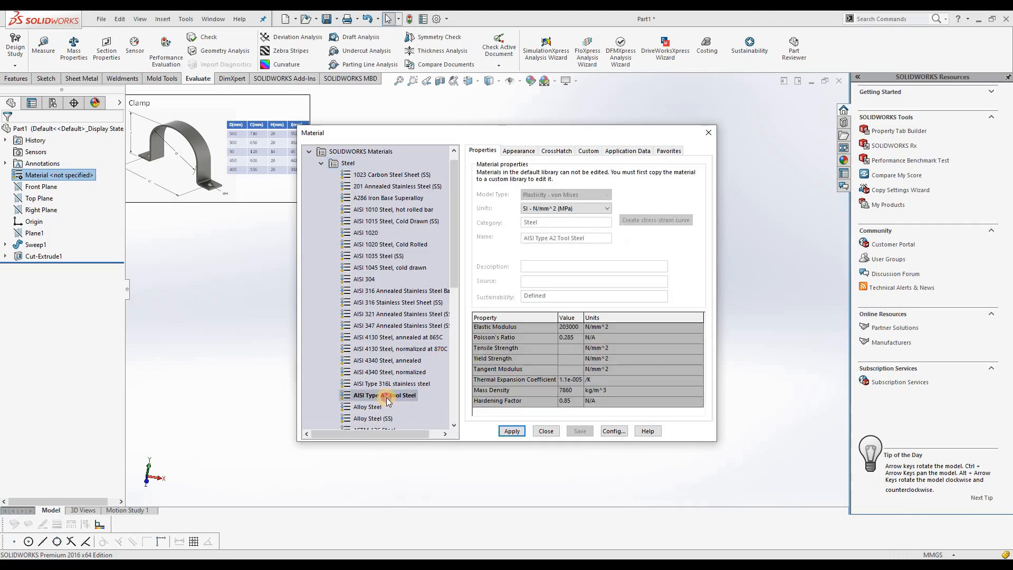
left_click(512, 431)
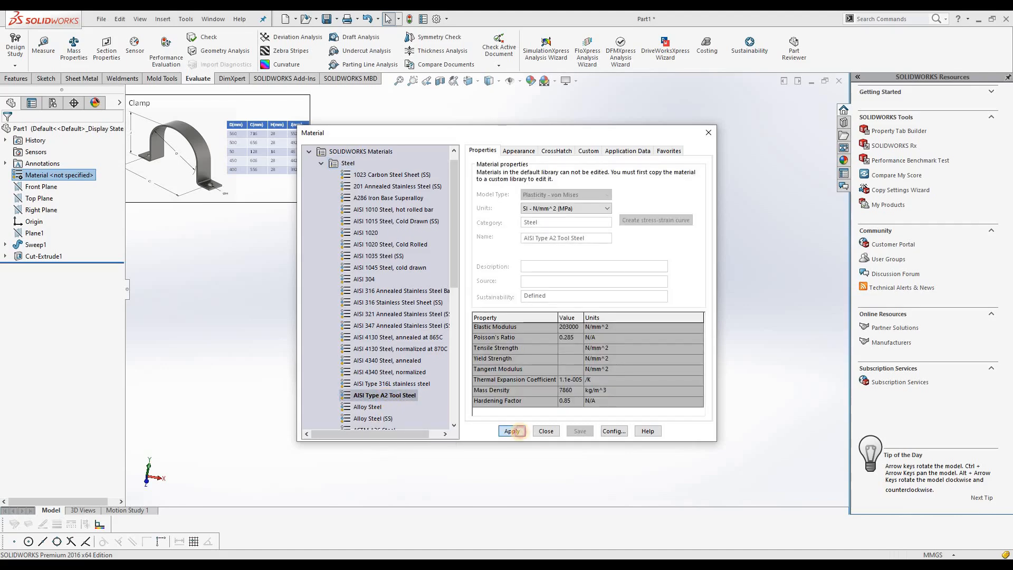
left_click(546, 431)
middle_click_drag(422, 428, 385, 359)
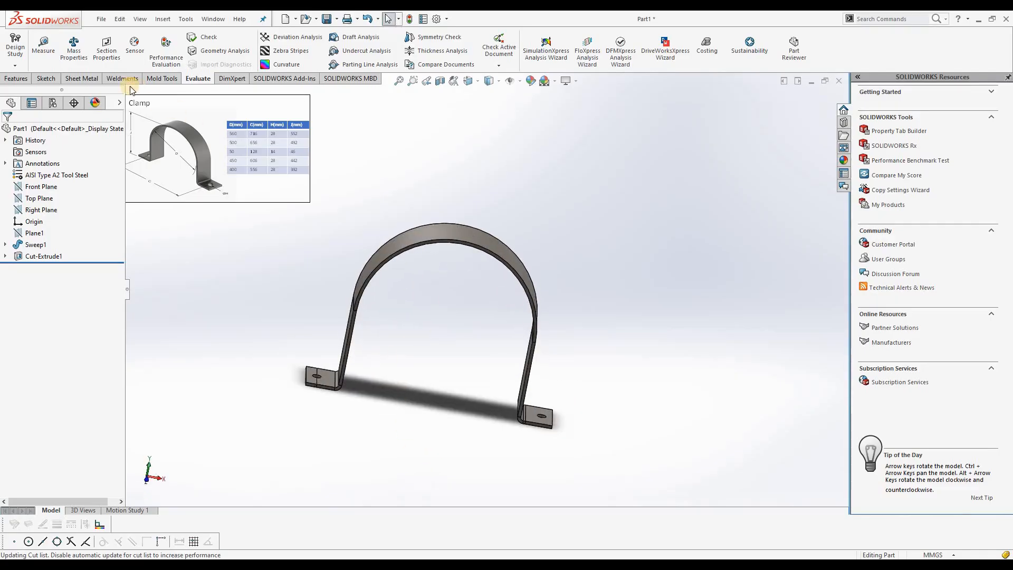
Step: Recheck the part's mass properties with the tool steel applied
left_click(74, 50)
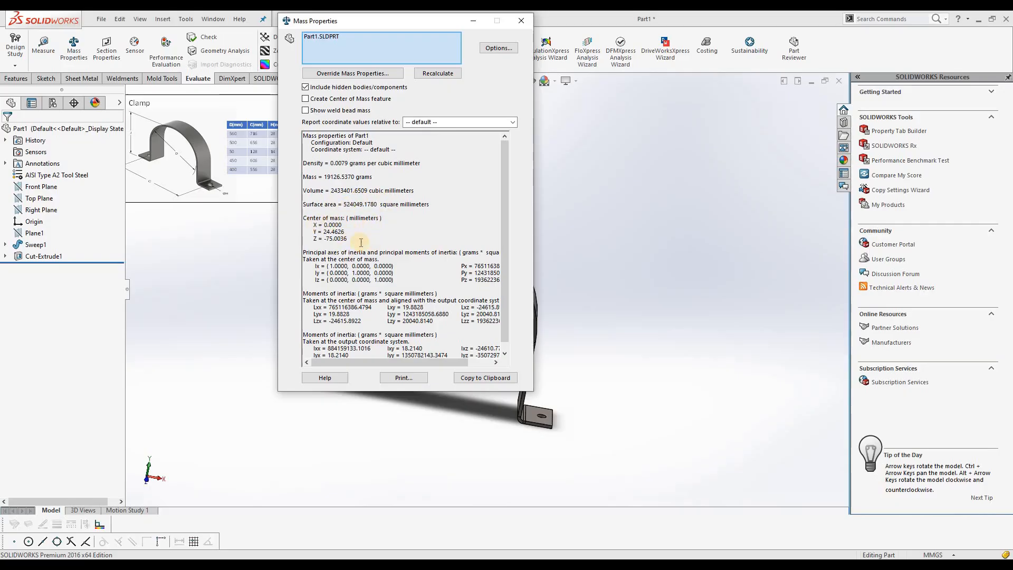
left_click(522, 21)
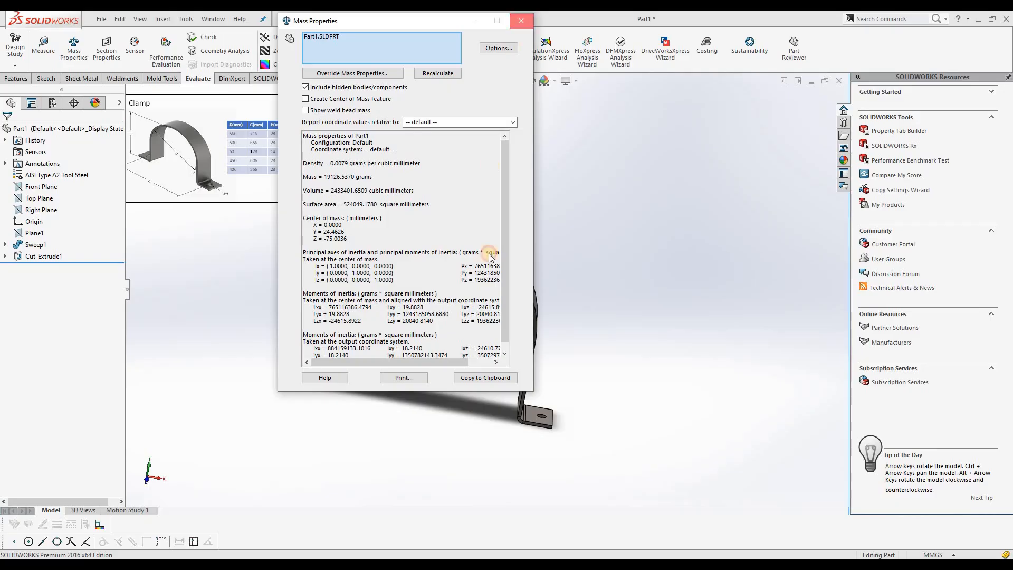
Step: Examine one foot of the clamp, its bend and hole up close
scroll(459, 317, "down", 1)
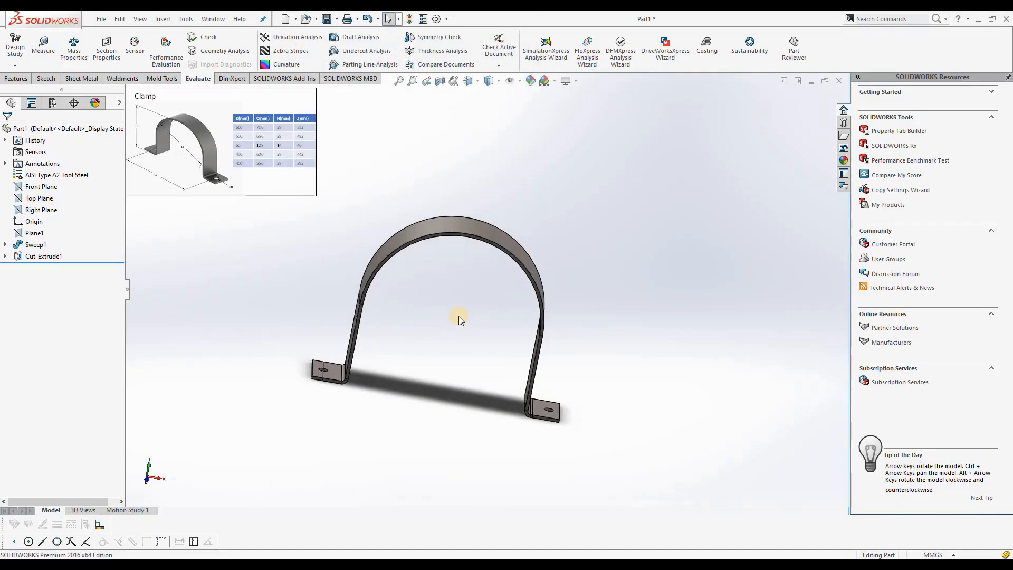
scroll(458, 317, "up", 1)
scroll(546, 395, "down", 6)
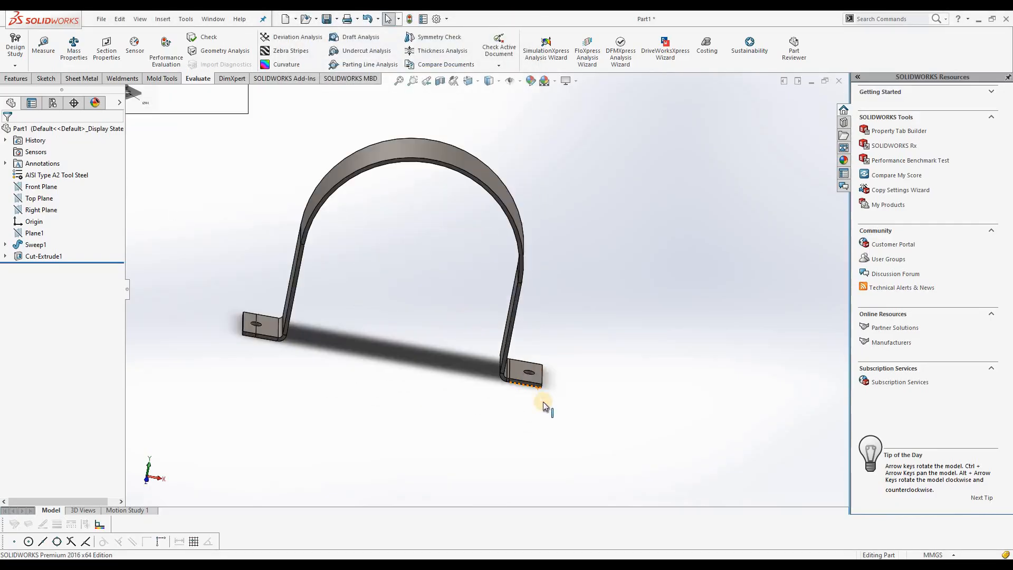
left_click(529, 359)
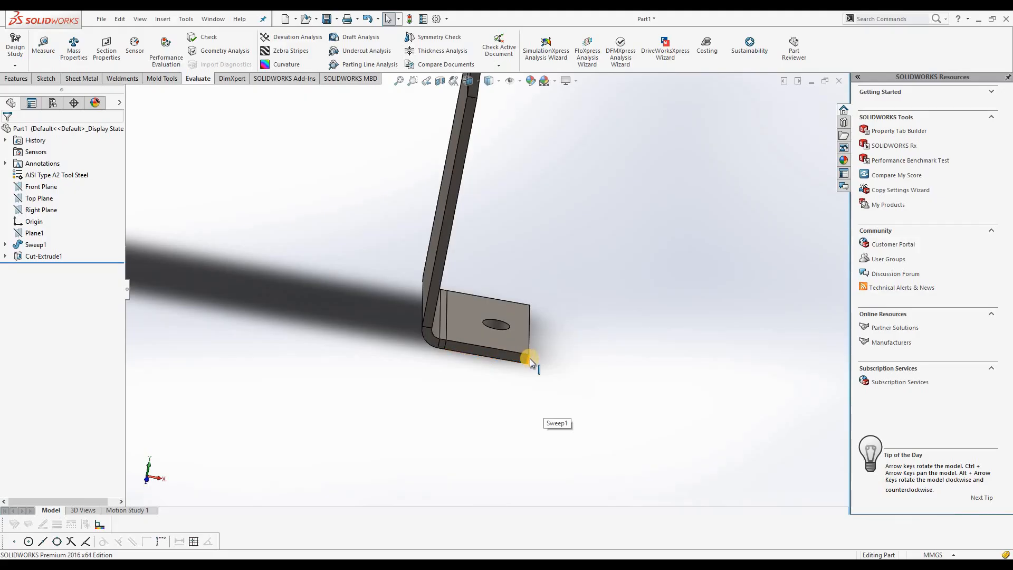
middle_click_drag(545, 356, 485, 370)
left_click(486, 371)
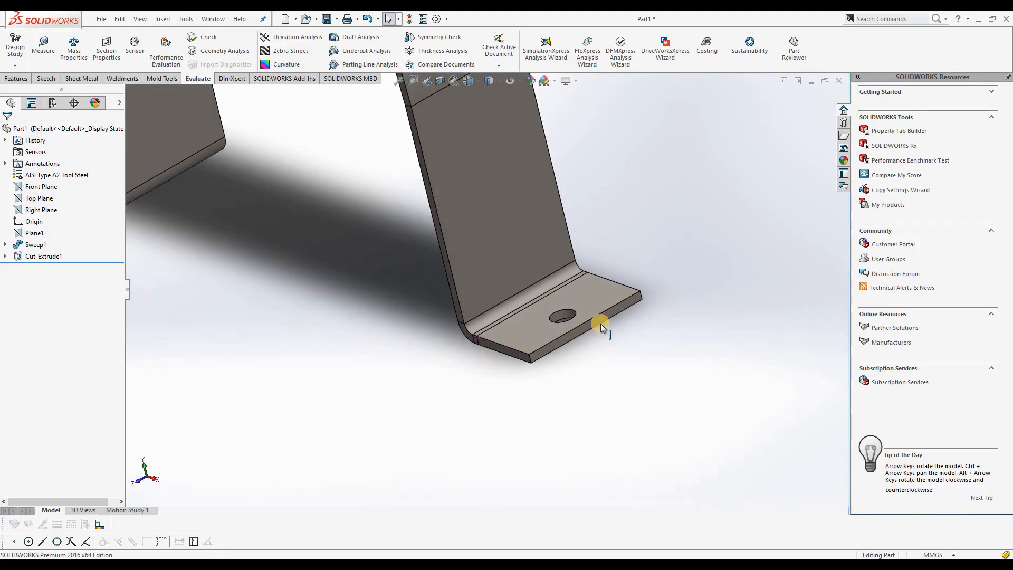
scroll(600, 324, "up", 2)
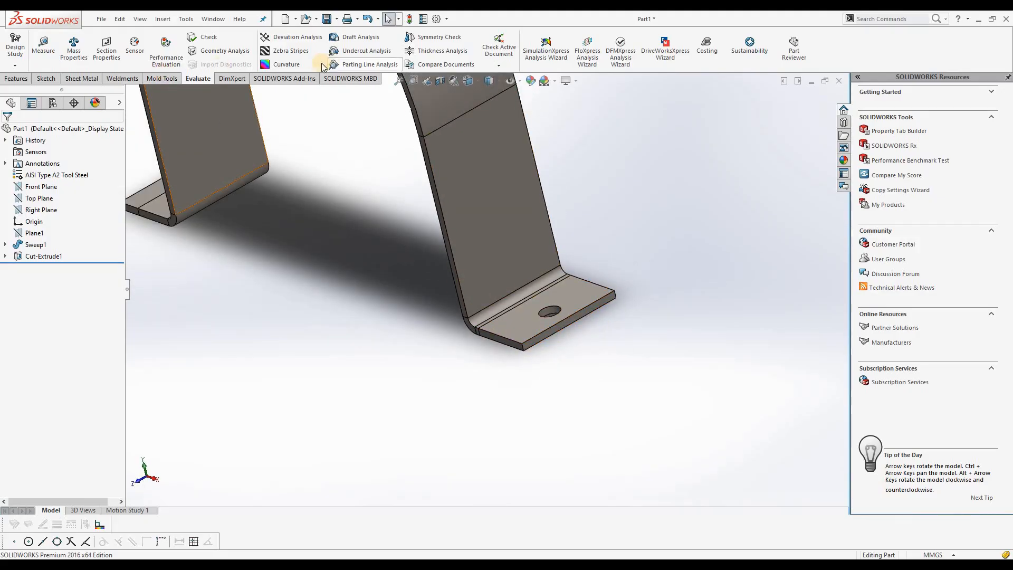
Step: Add a Center of Mass reference to the part
left_click(23, 78)
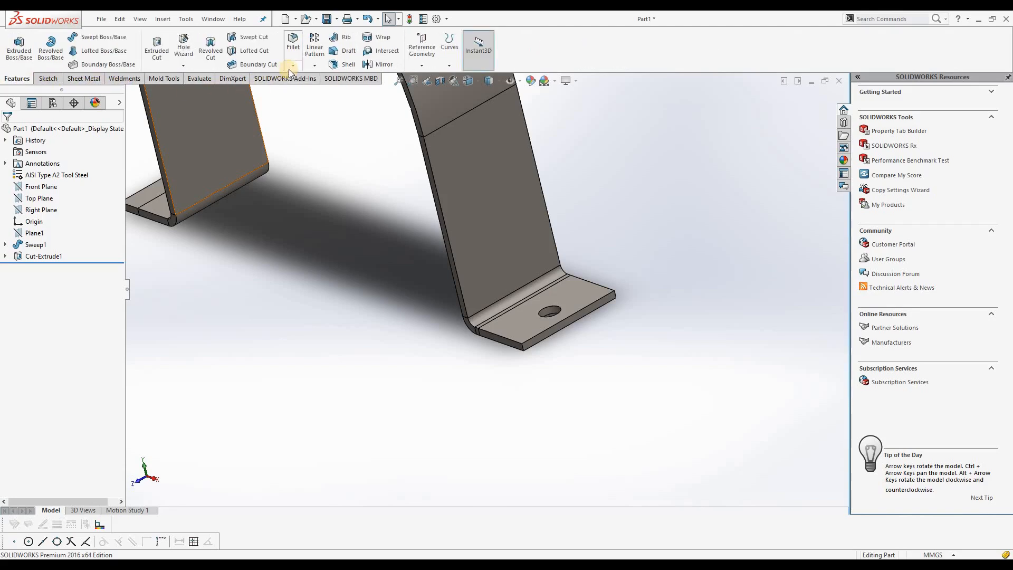
scroll(410, 362, "up", 10)
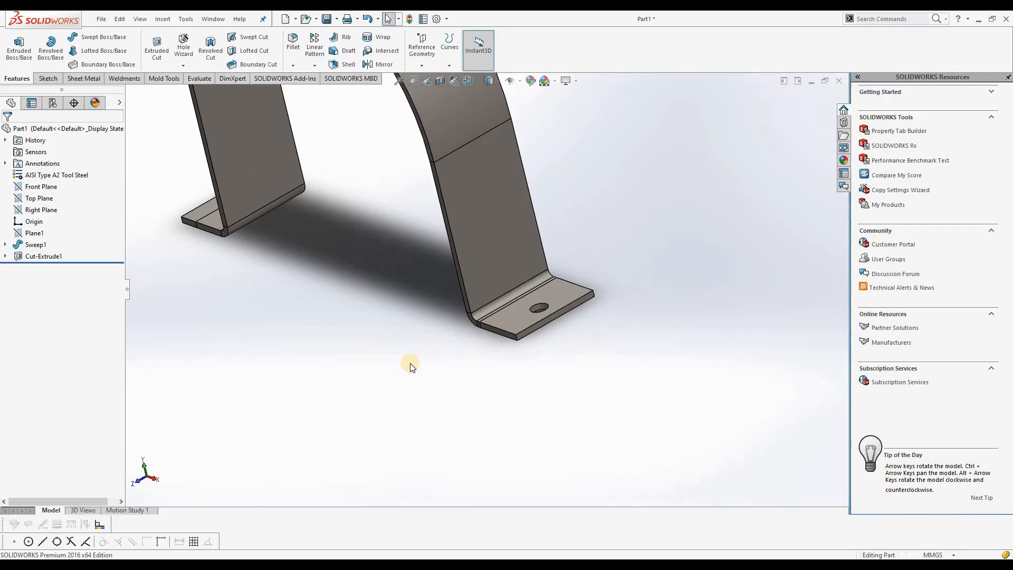
scroll(485, 290, "up", 2)
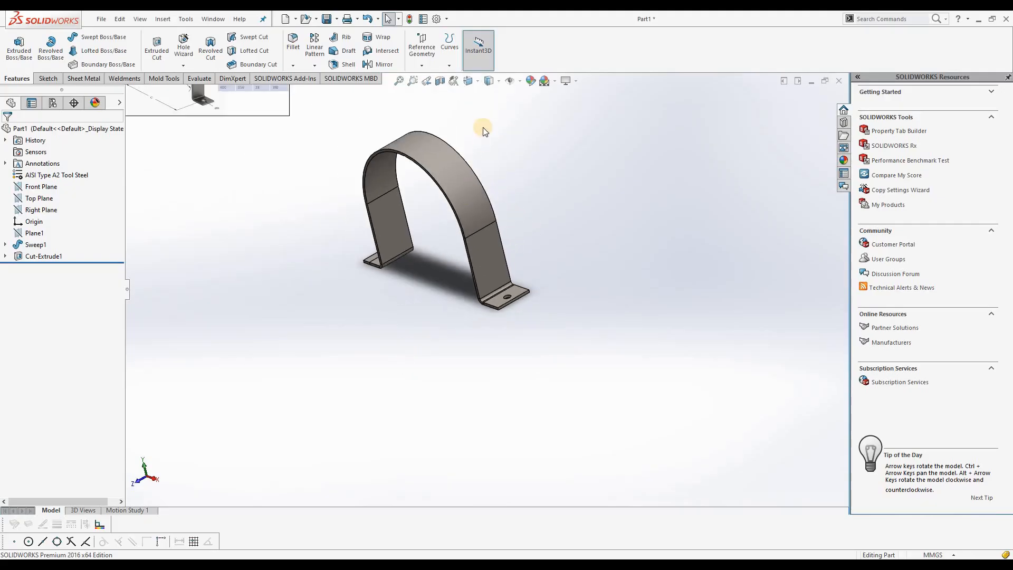
scroll(482, 128, "down", 1)
left_click(421, 62)
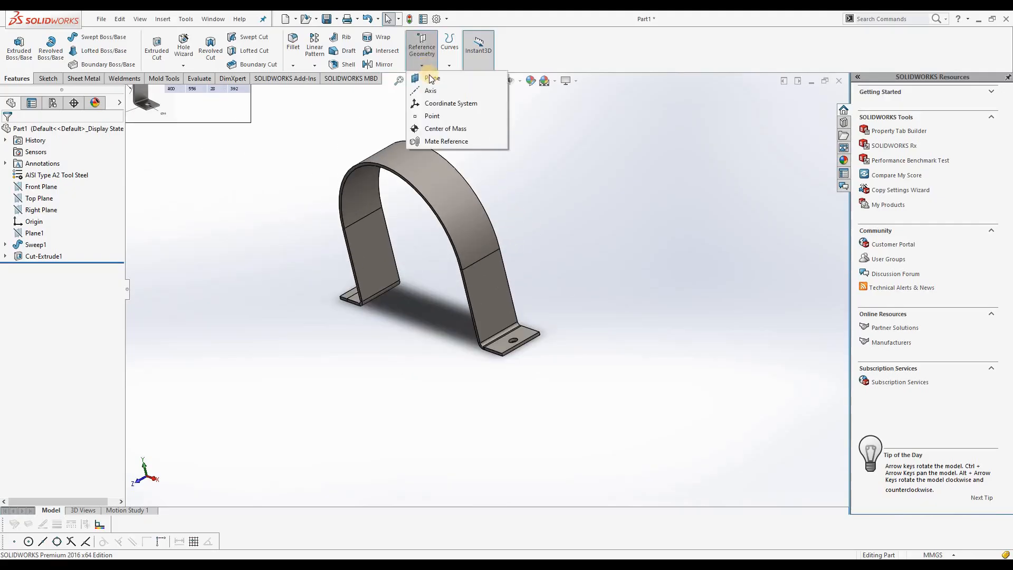
left_click(437, 130)
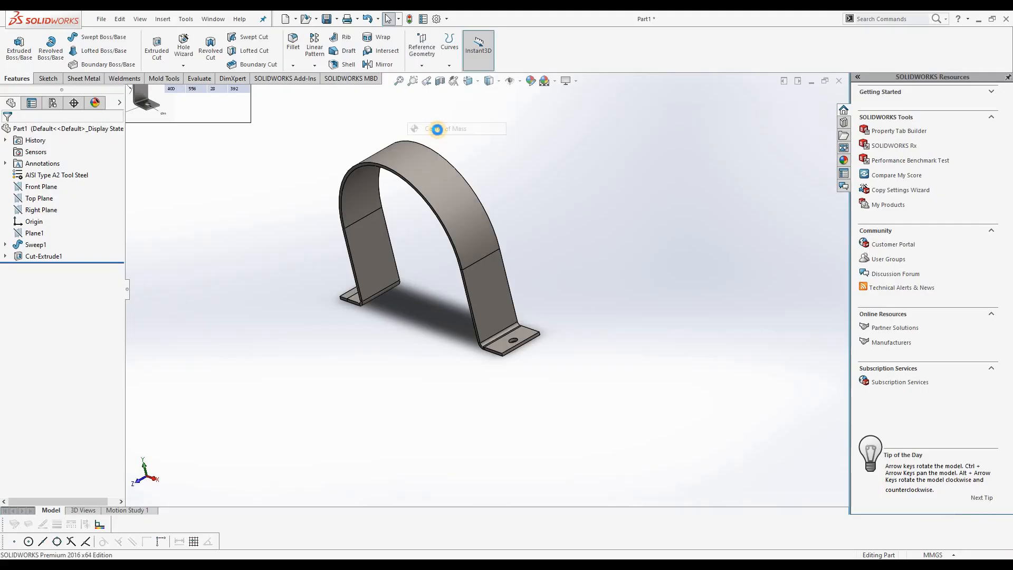
middle_click_drag(424, 330, 376, 159)
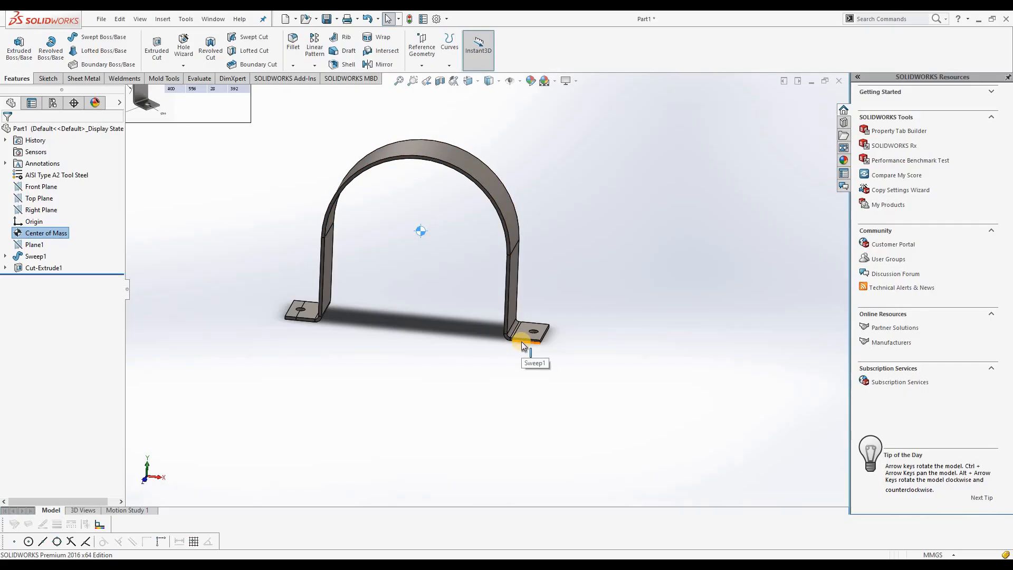
Step: Review the D, C, H and J sizes in the reference table against the finished clamp
scroll(446, 263, "up", 2)
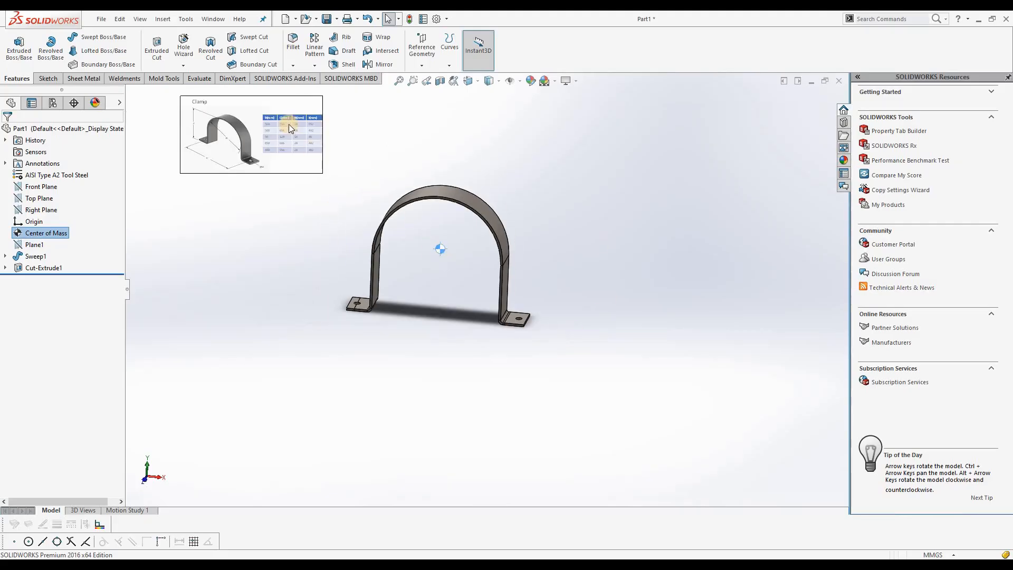
scroll(293, 117, "down", 5)
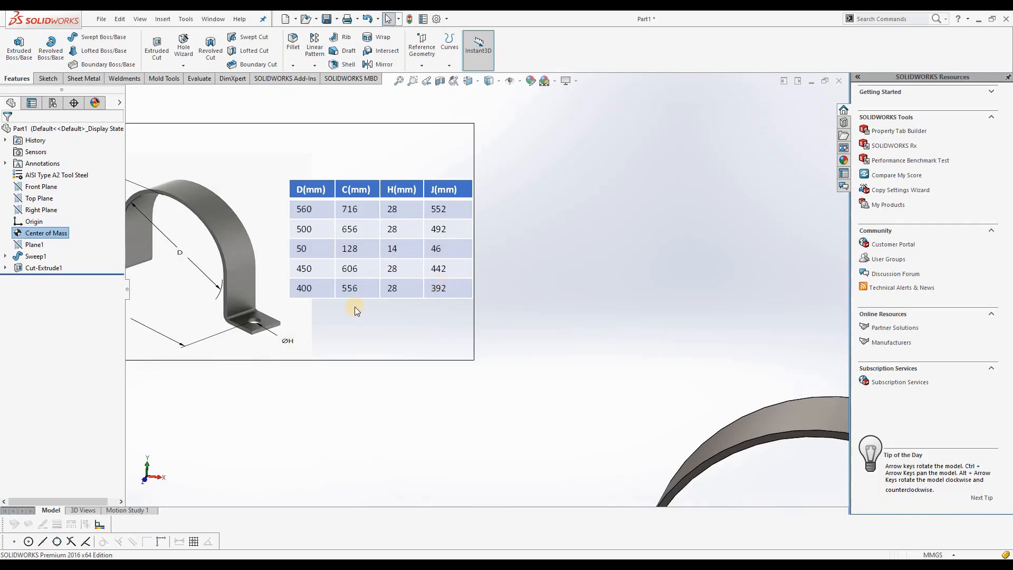
key("f")
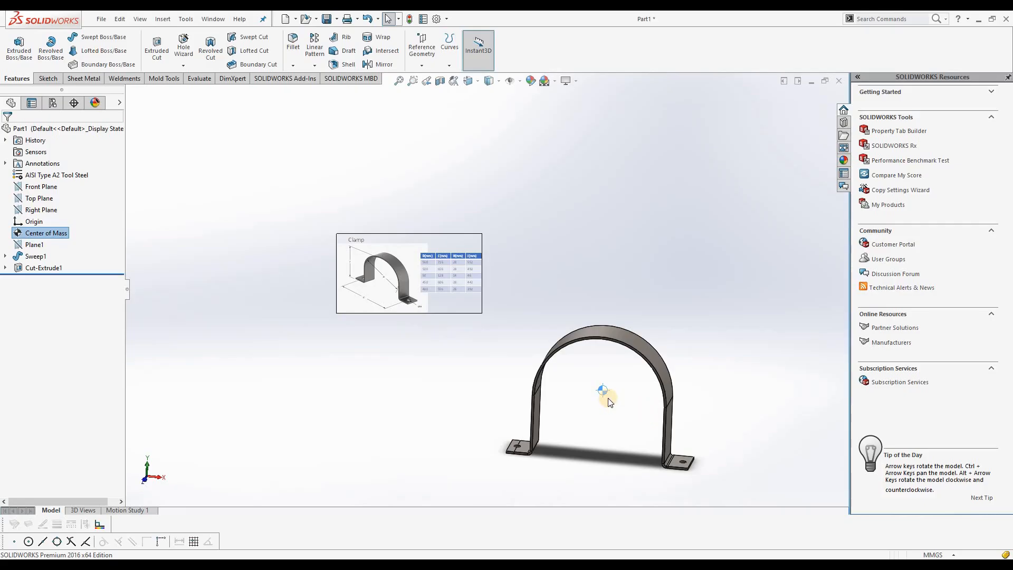
scroll(609, 402, "down", 2)
scroll(536, 343, "up", 1)
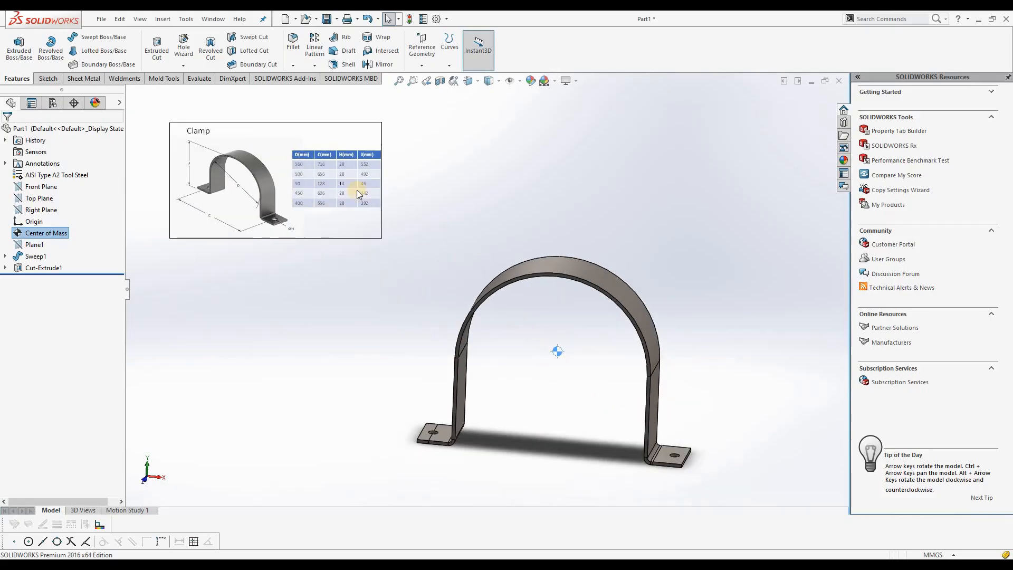
scroll(339, 164, "down", 2)
scroll(320, 223, "up", 1)
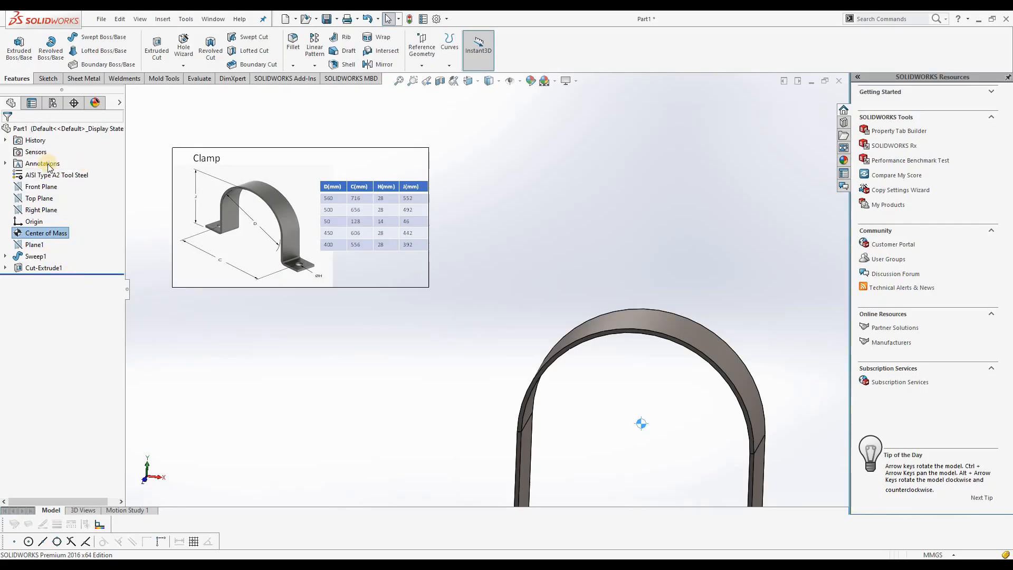
left_click(5, 256)
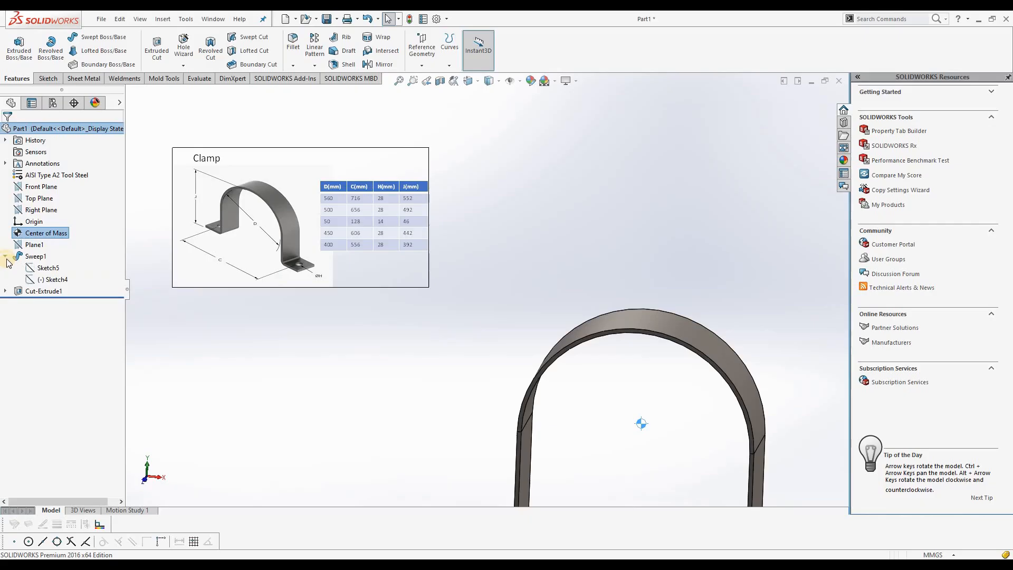
left_click(5, 256)
left_click(5, 267)
left_click(5, 267)
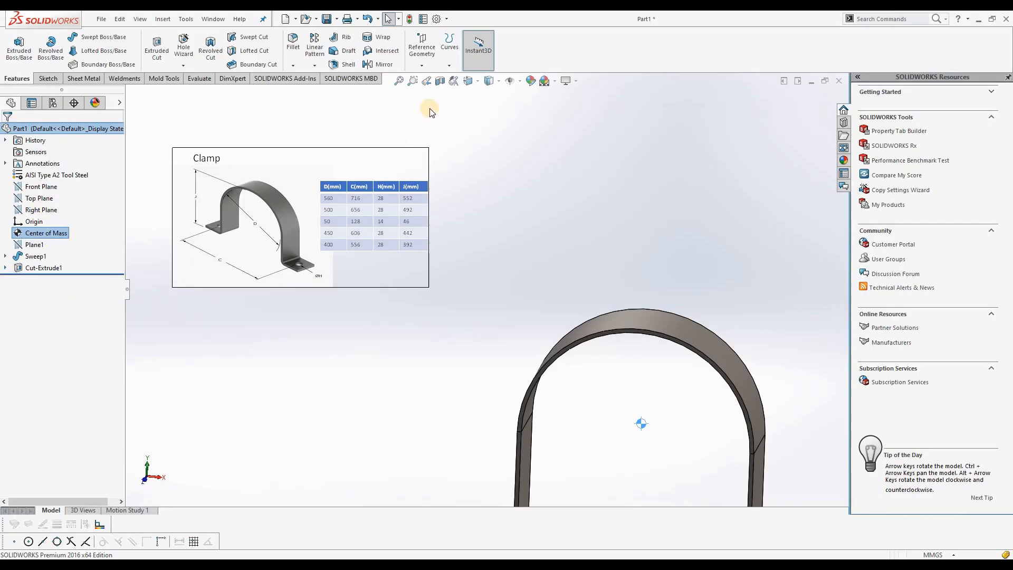
Step: Switch the clamp's display style from shaded to an unshaded line view
left_click(499, 80)
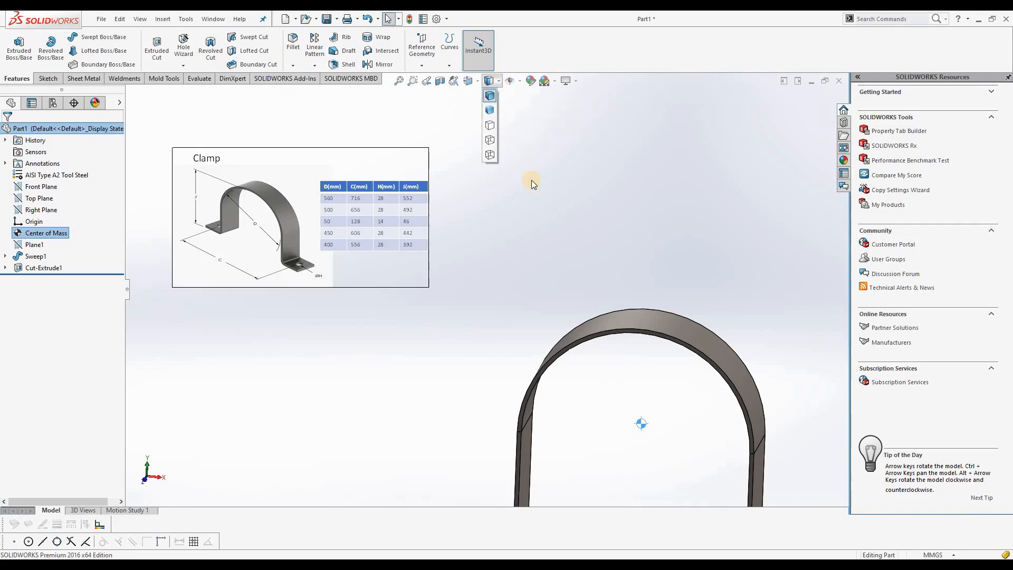
left_click(491, 144)
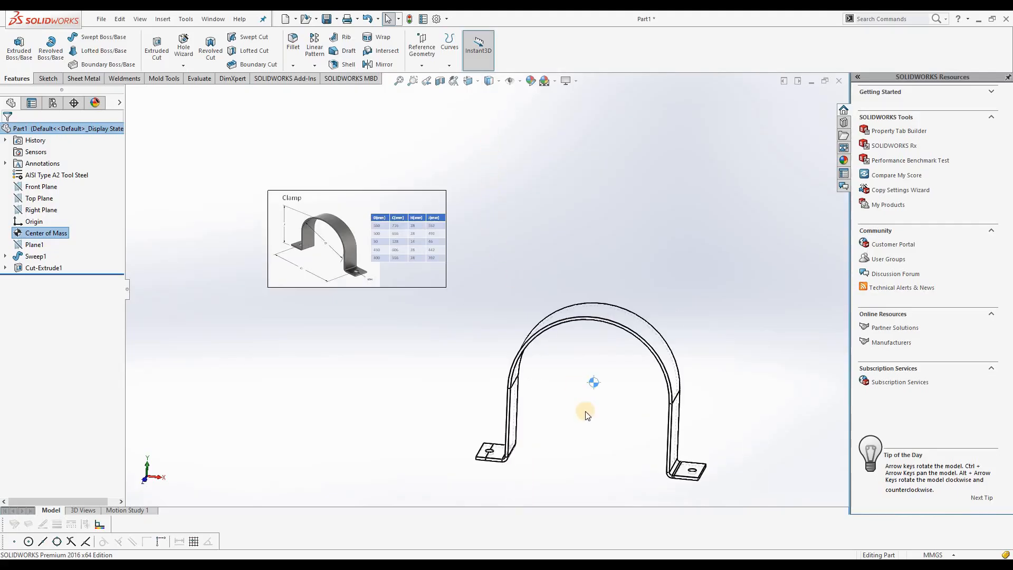
Step: View the clamp with hidden lines removed and in Wireframe display style from several angles
mouse_move(586, 411)
middle_mouse_down()
mouse_move(549, 417)
mouse_move(567, 384)
mouse_move(585, 411)
mouse_move(581, 400)
middle_mouse_up()
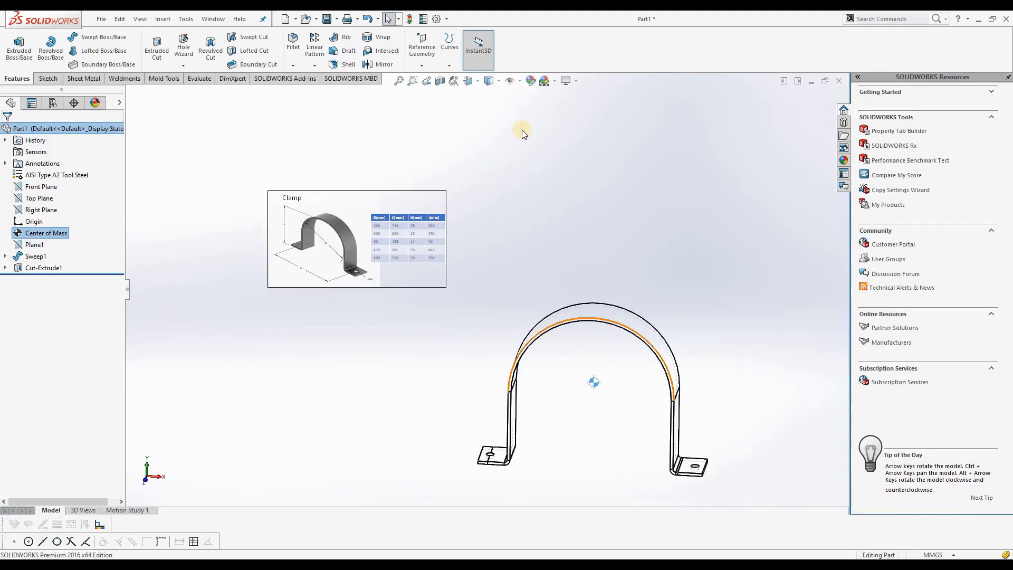
left_click(499, 85)
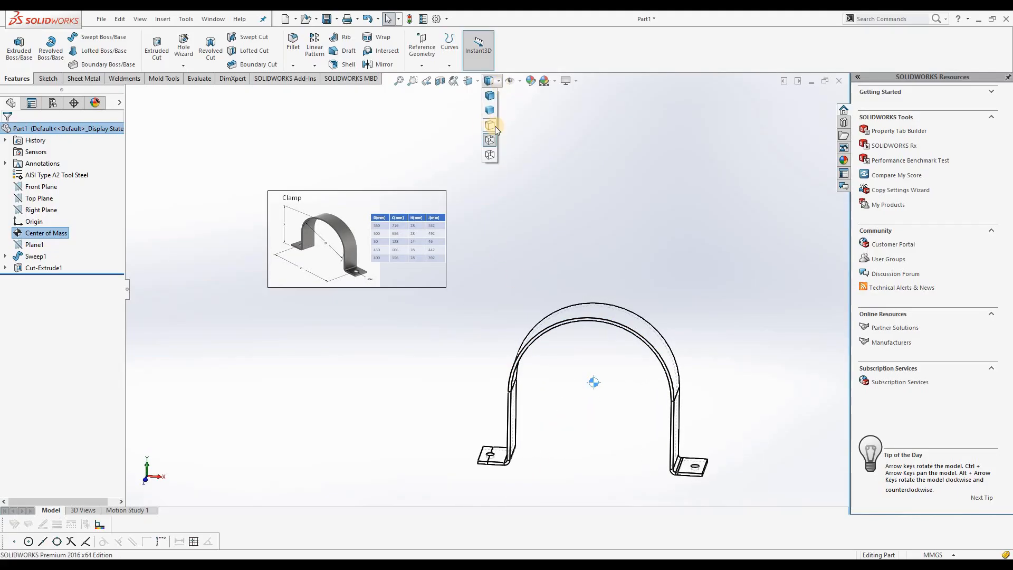
middle_click_drag(568, 287, 565, 361)
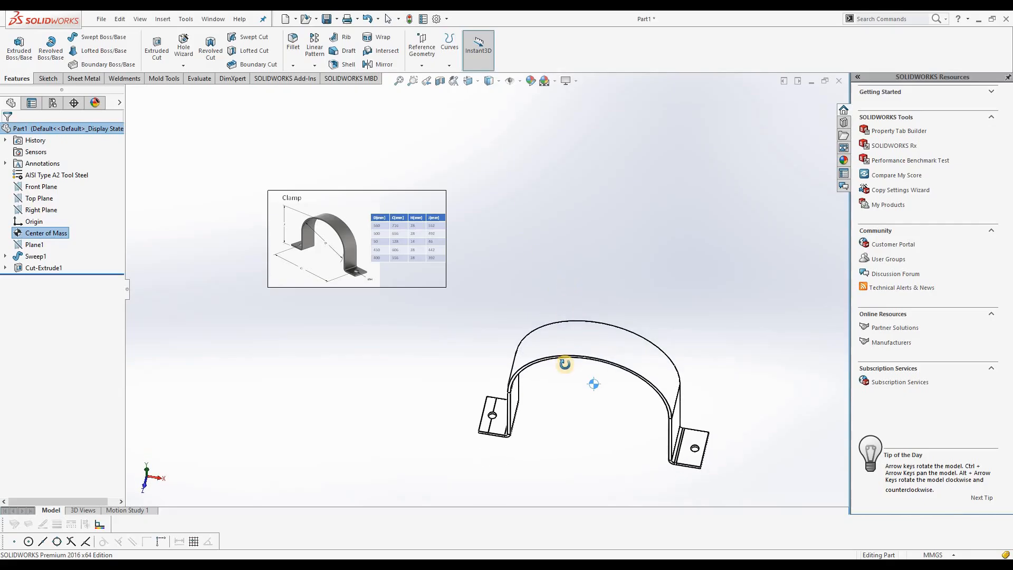
left_click(495, 86)
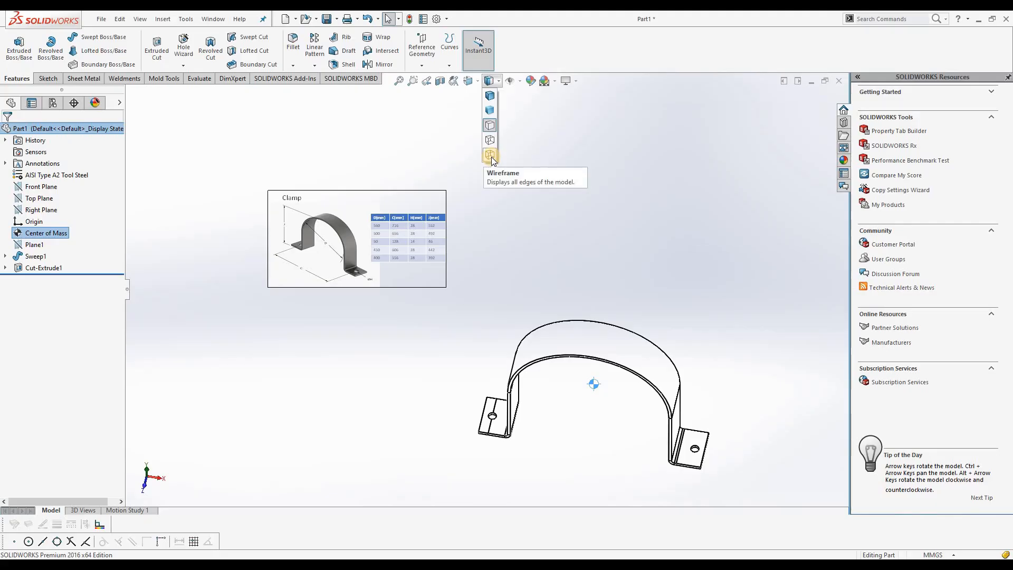
left_click(490, 155)
middle_click_drag(510, 298, 501, 211)
Step: Switch the clamp's display style to Shaded without edges and check its appearance
left_click(497, 84)
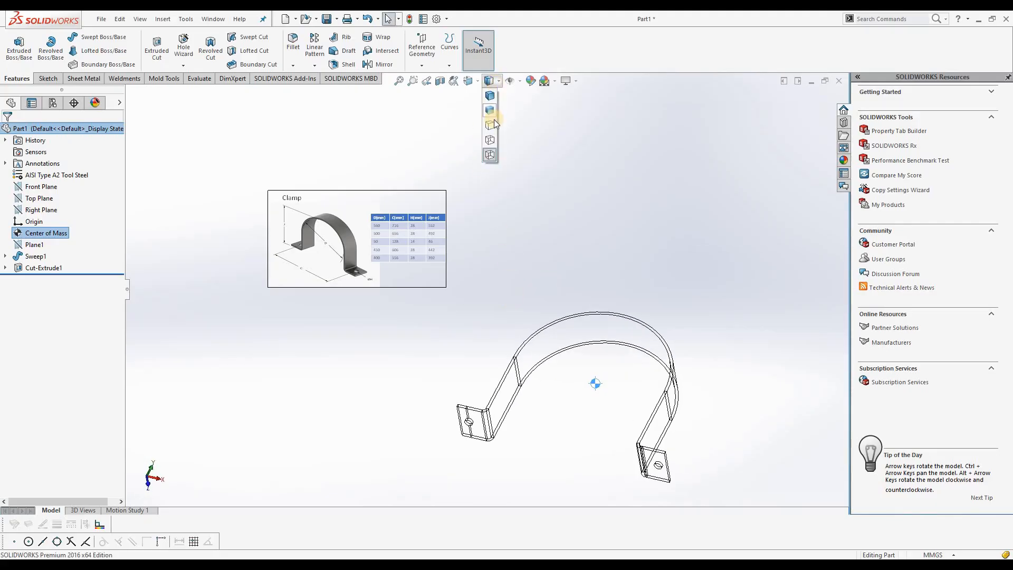
left_click(490, 110)
mouse_move(551, 298)
middle_mouse_down()
mouse_move(511, 426)
mouse_move(599, 217)
mouse_move(595, 276)
mouse_move(533, 190)
mouse_move(588, 255)
middle_mouse_up()
scroll(632, 331, "down", 2)
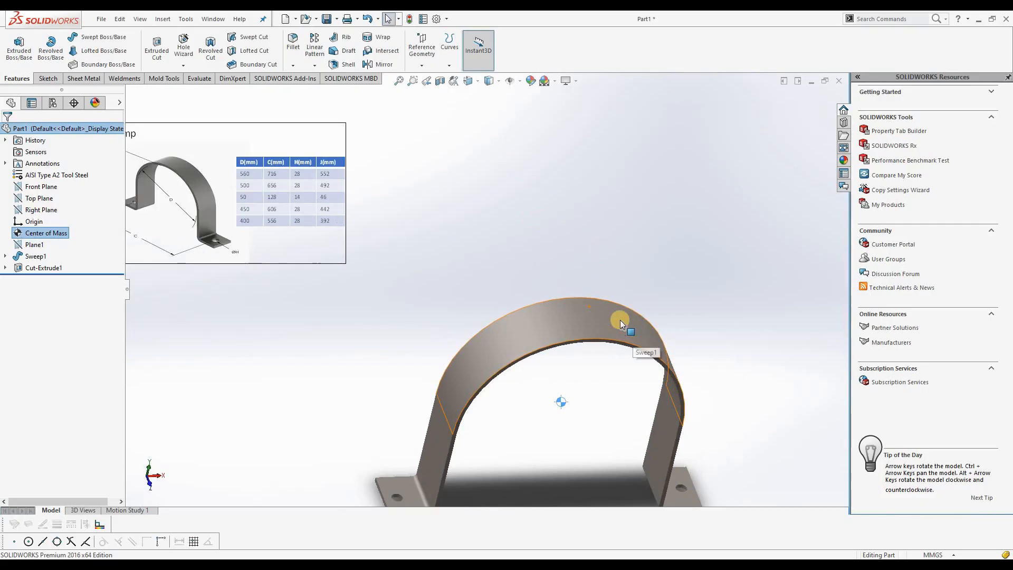
scroll(619, 320, "up", 3)
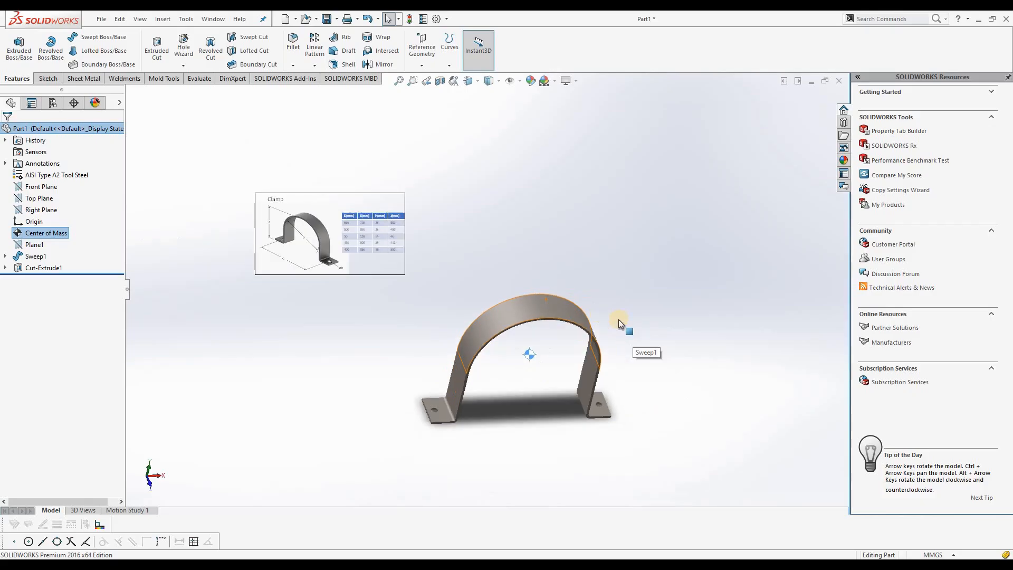
left_click(492, 81)
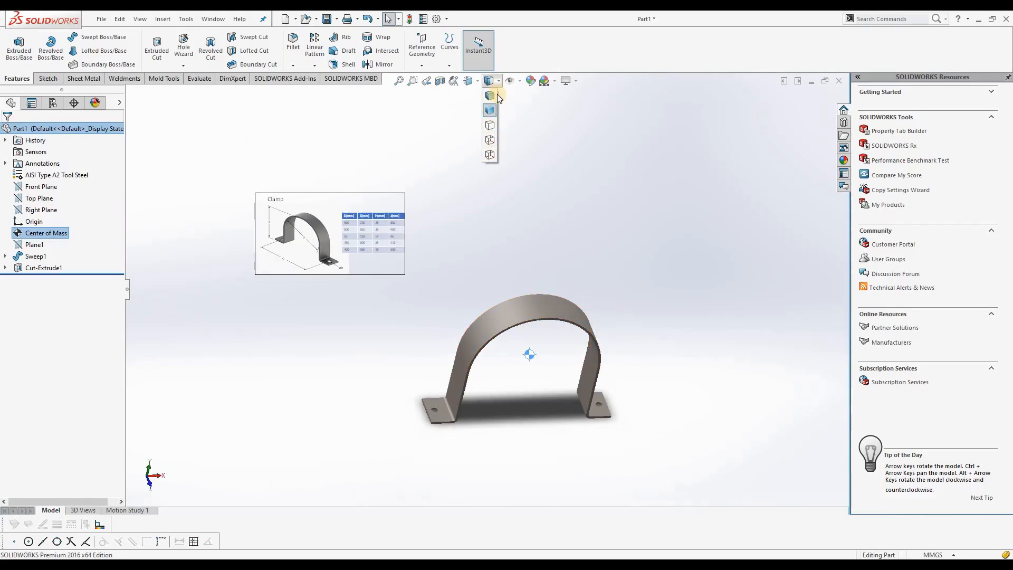
Step: View the clamp in the standard Isometric and Dimetric orientations
left_click(474, 81)
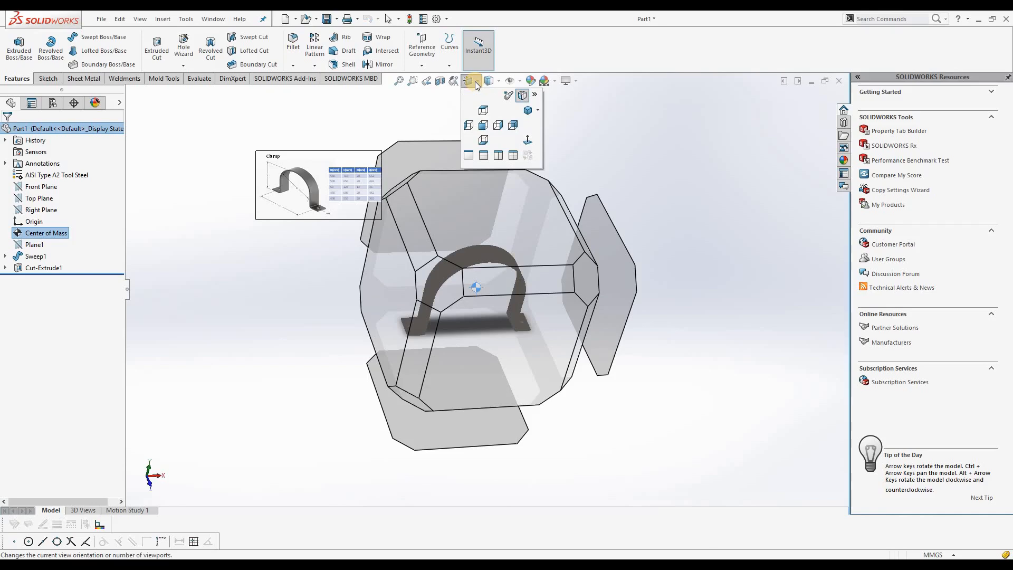
left_click(537, 111)
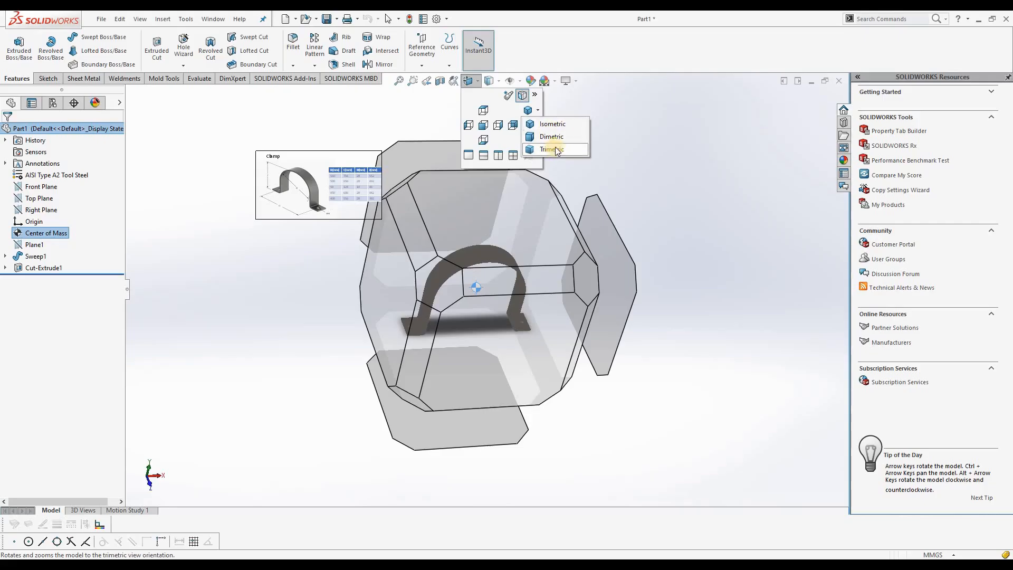
left_click(552, 124)
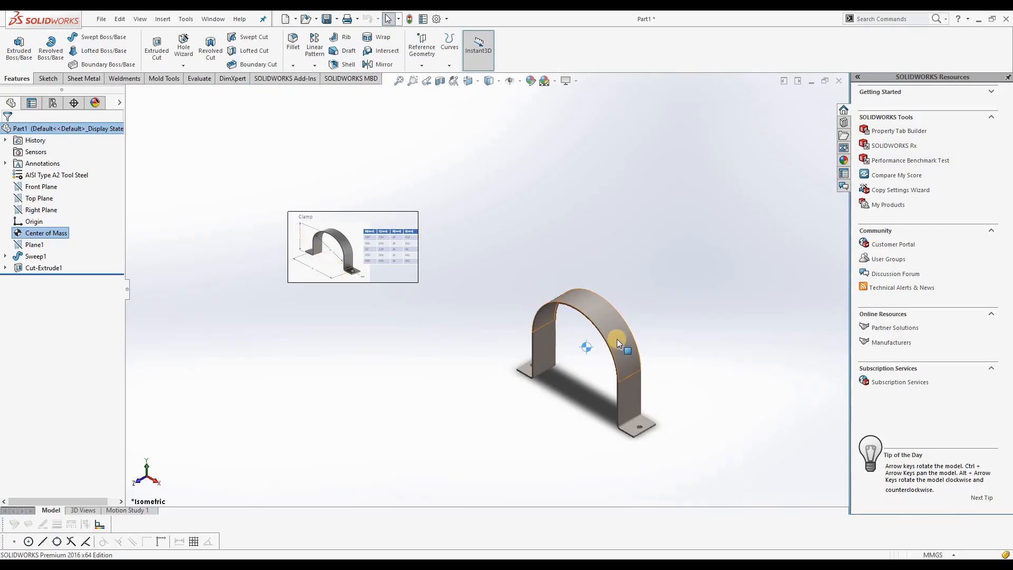
left_click(478, 82)
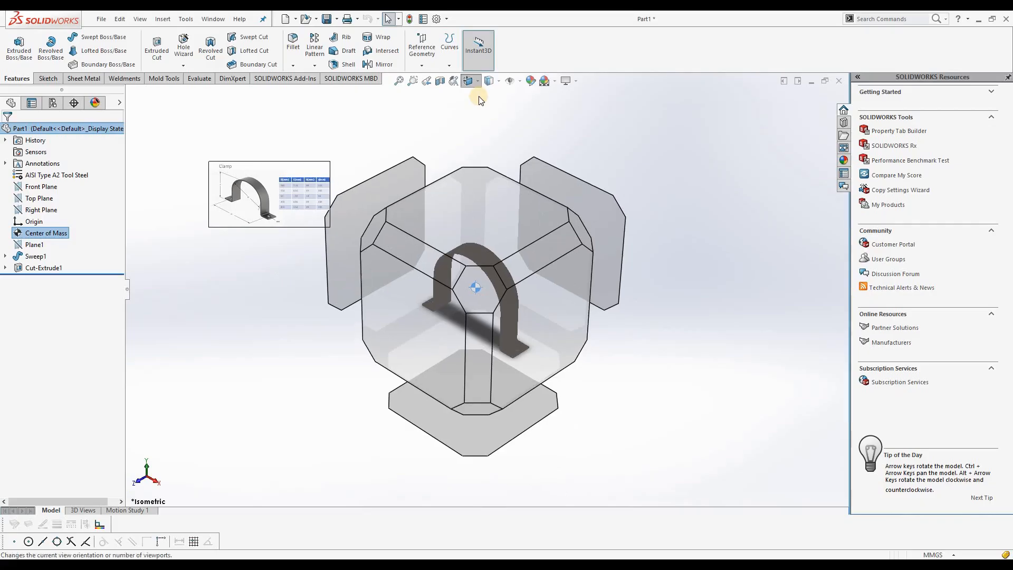
left_click(538, 110)
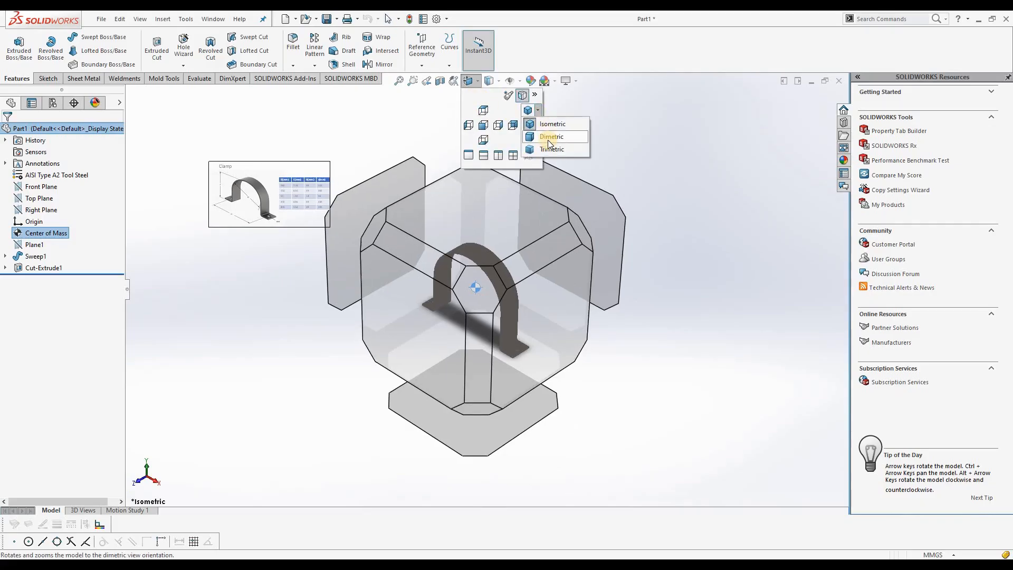
left_click(551, 136)
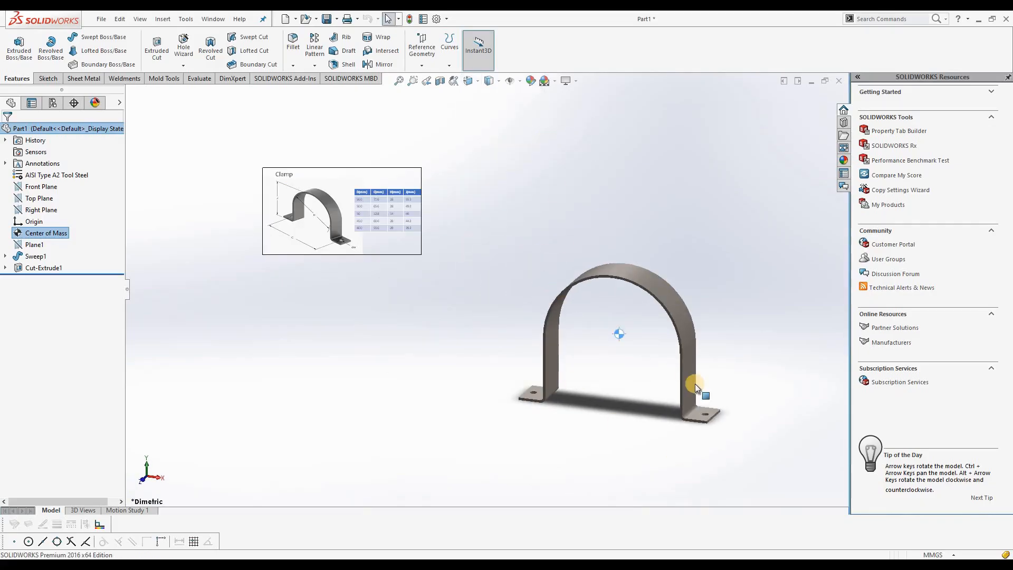
Step: Orient the clamp to the standard Trimetric view
left_click(473, 84)
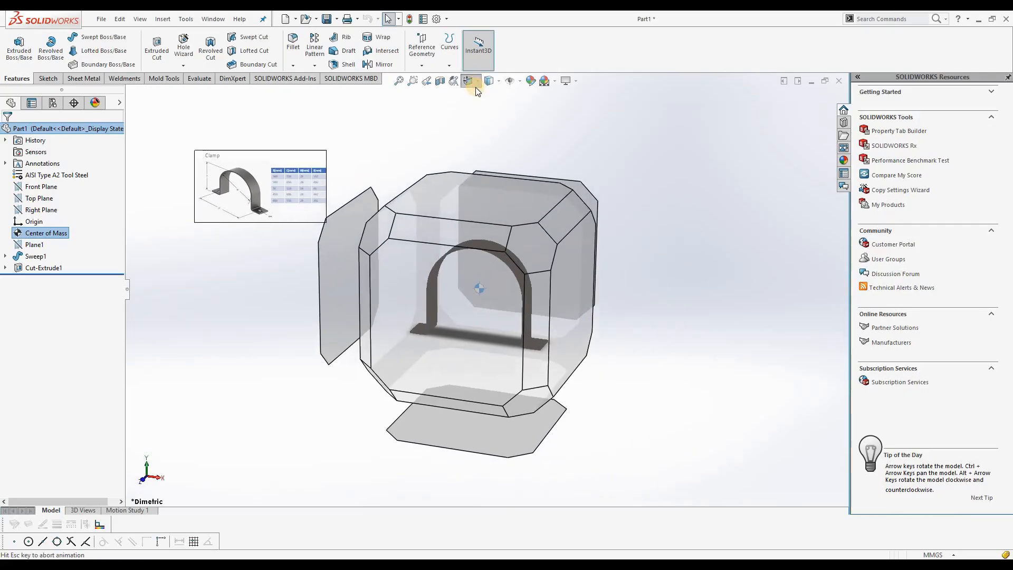
left_click(539, 115)
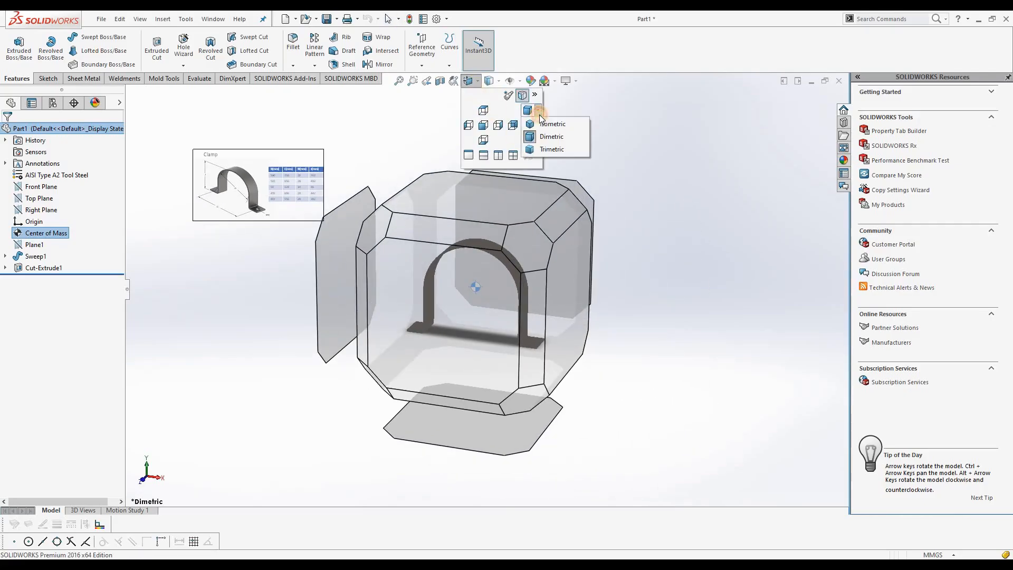
left_click(543, 151)
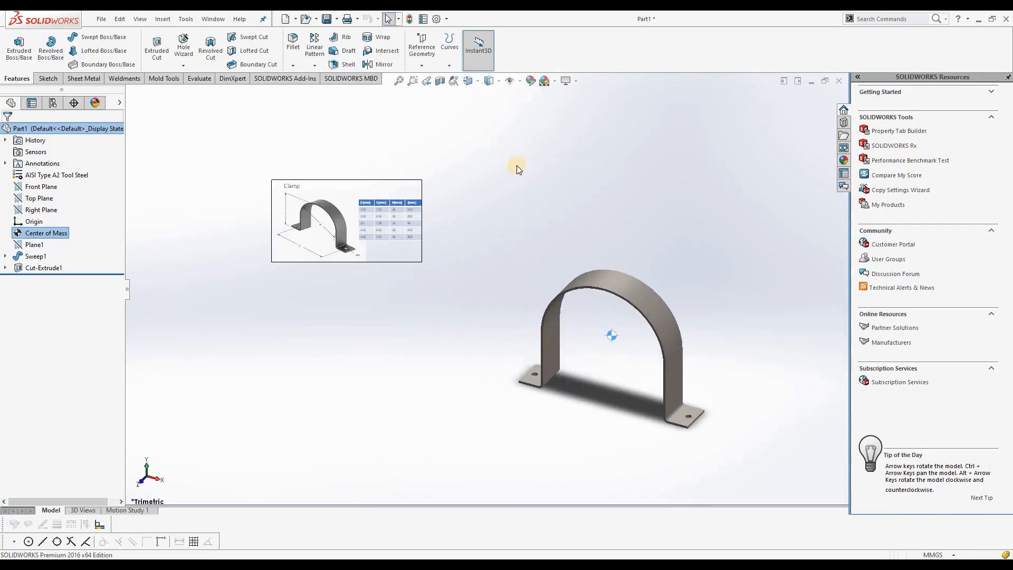
Step: Split the graphics area into four viewports with front, left, top and trimetric views of the clamp
left_click(475, 82)
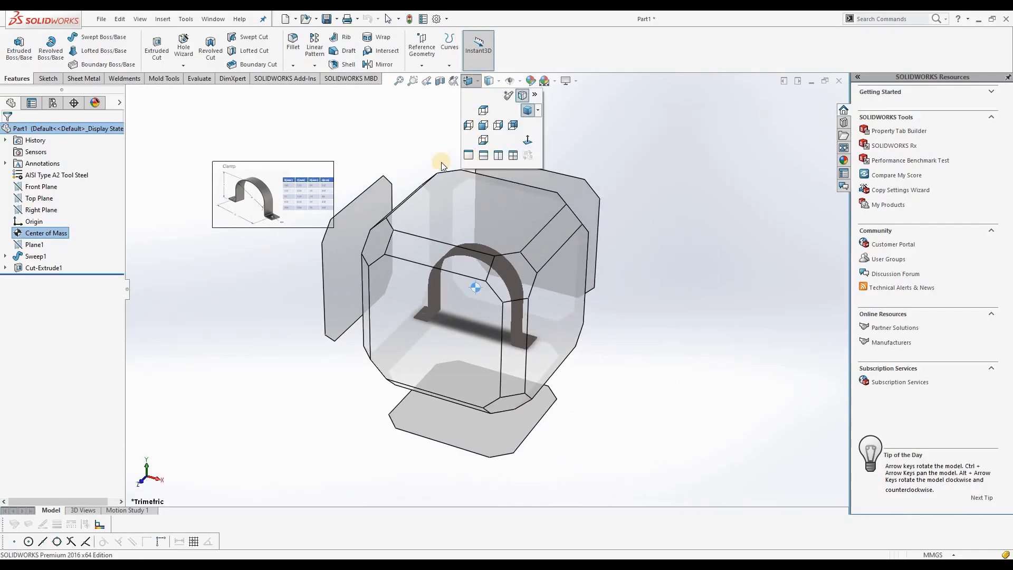
left_click(641, 277)
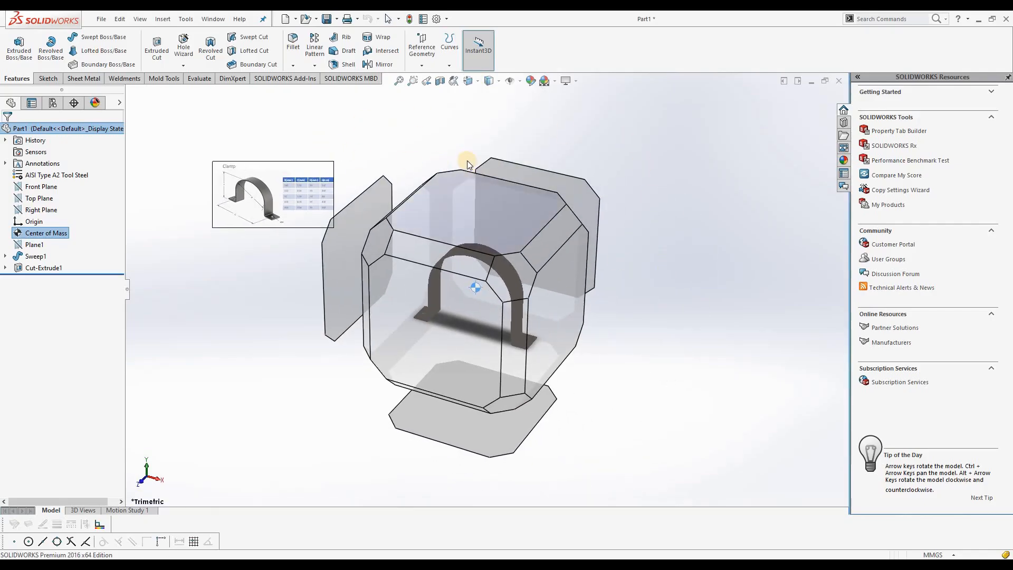
left_click(475, 80)
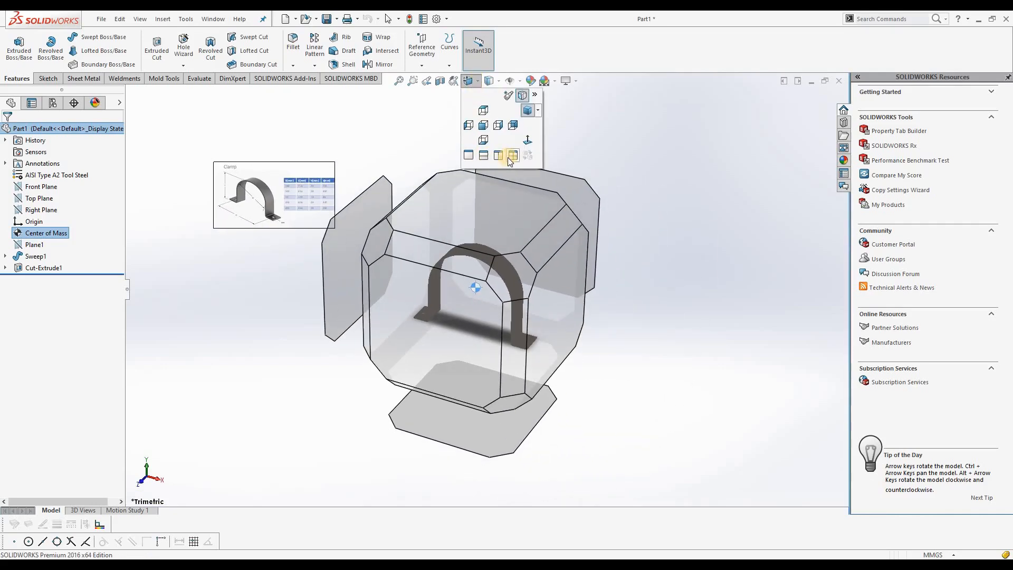
left_click(508, 158)
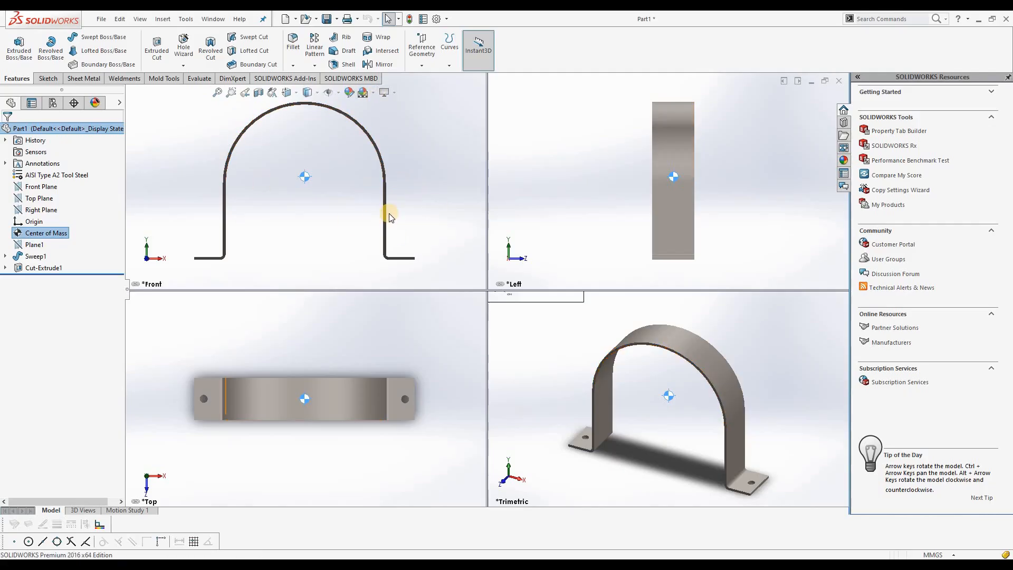
Step: Examine the clamp in the left, top and trimetric viewports
left_click(589, 191)
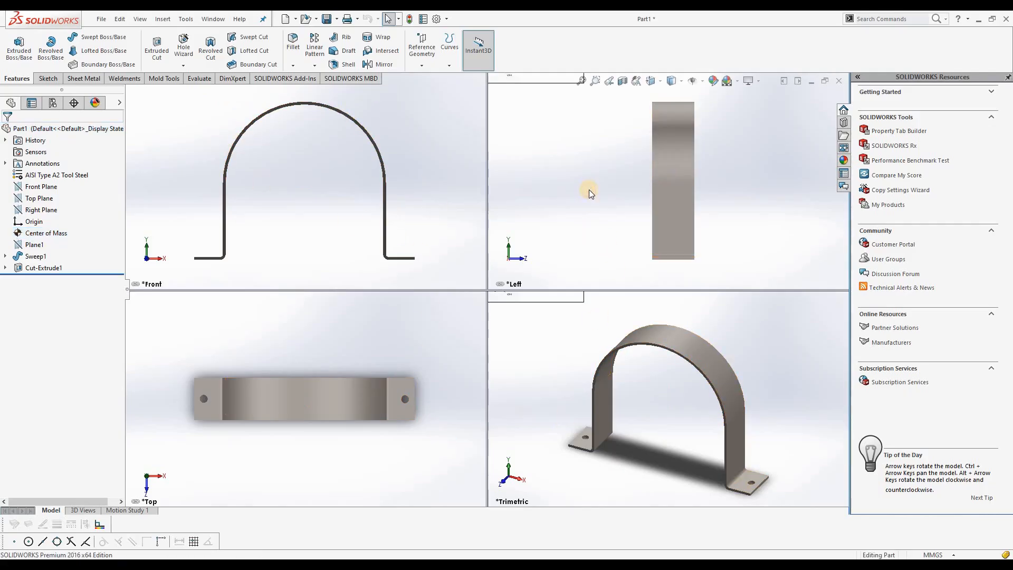
left_click(588, 342)
left_click(432, 355)
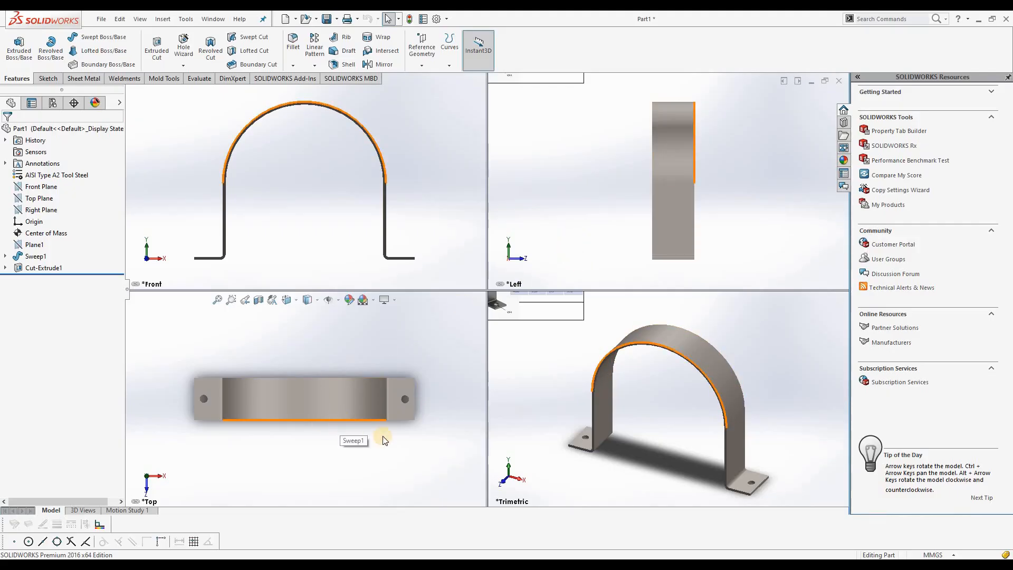
left_click(563, 376)
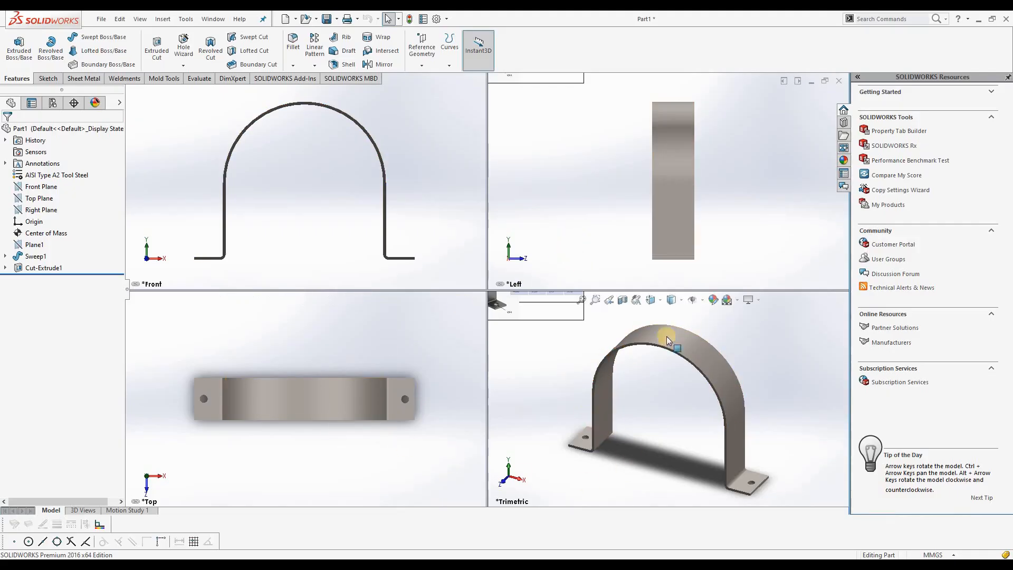
Step: Change the trimetric viewport to the Isometric orientation
left_click(682, 301)
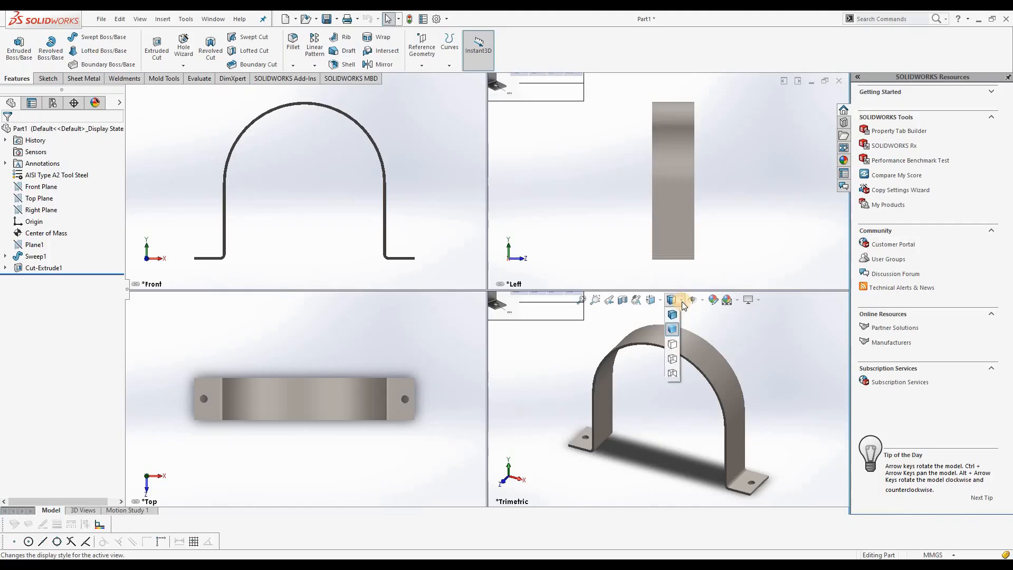
left_click(654, 300)
left_click(657, 298)
left_click(659, 299)
left_click(658, 300)
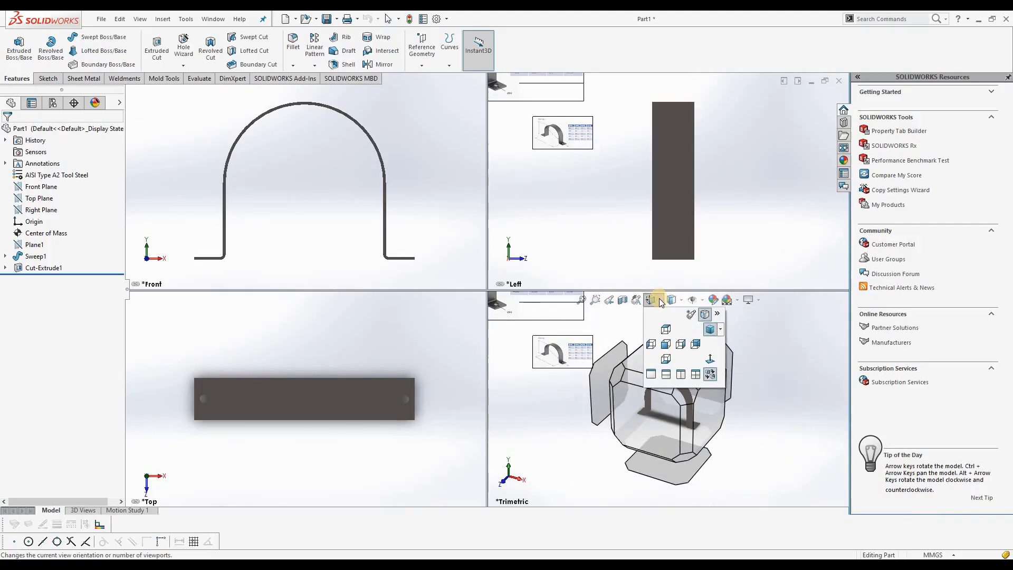
left_click(721, 331)
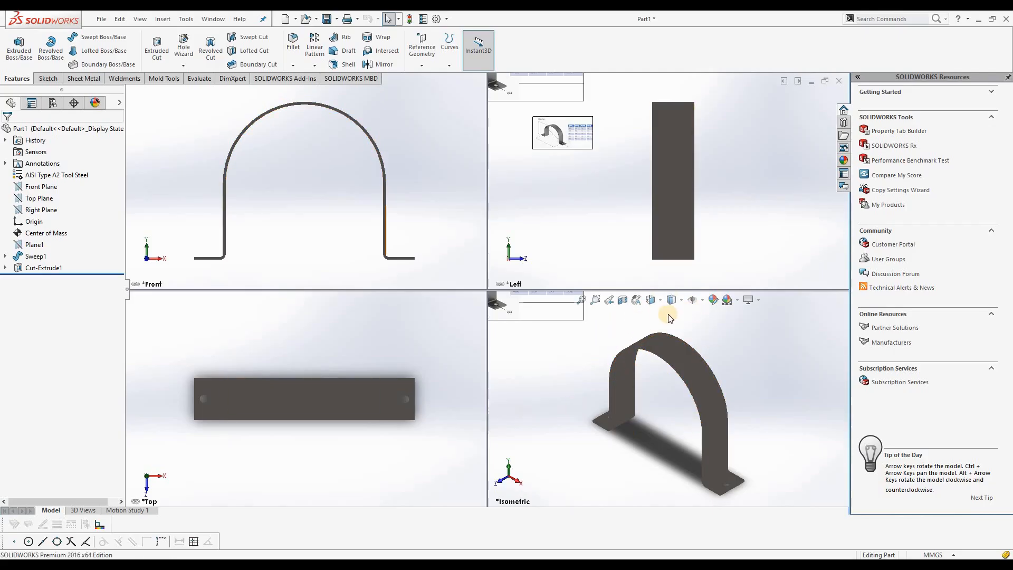
Step: Return to a single viewport and orbit the clamp to a raised angled view
left_click(662, 301)
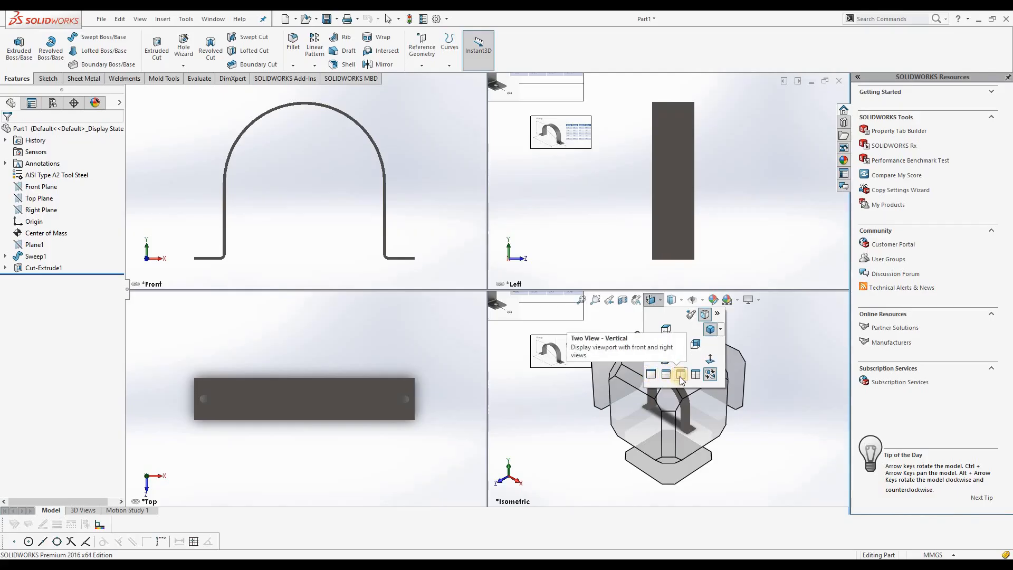
left_click(652, 374)
middle_click_drag(392, 313, 398, 348)
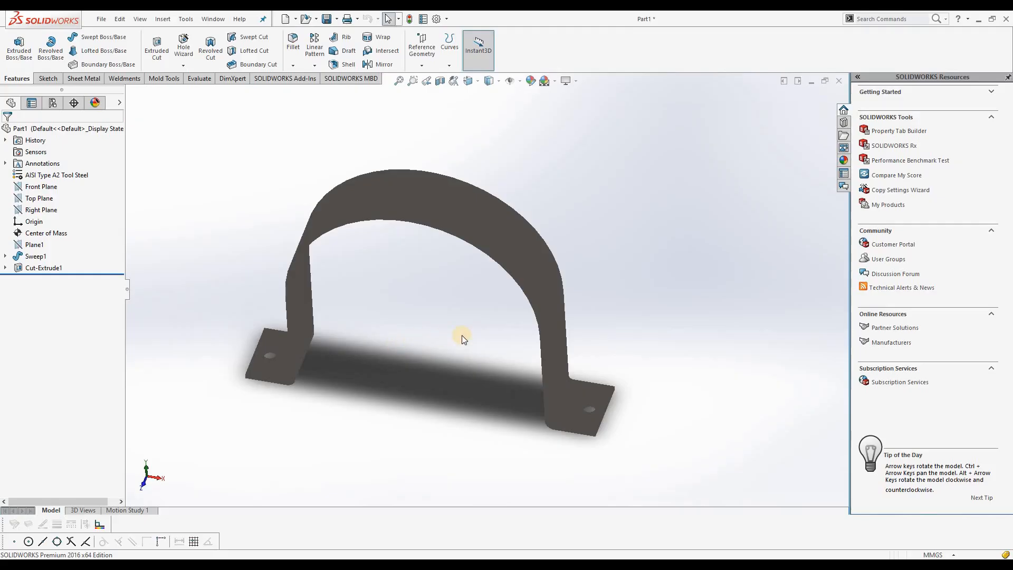